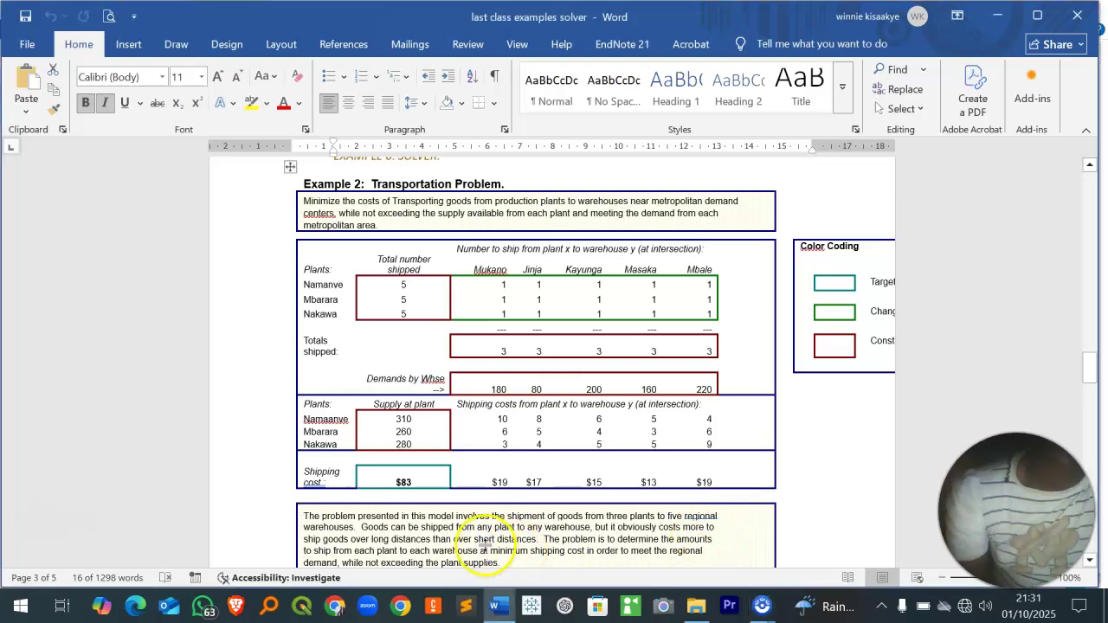
- Copy the shipment quantity cells for the three plants and five warehouses from the Example 2 Transportation Problem table
key(Down)
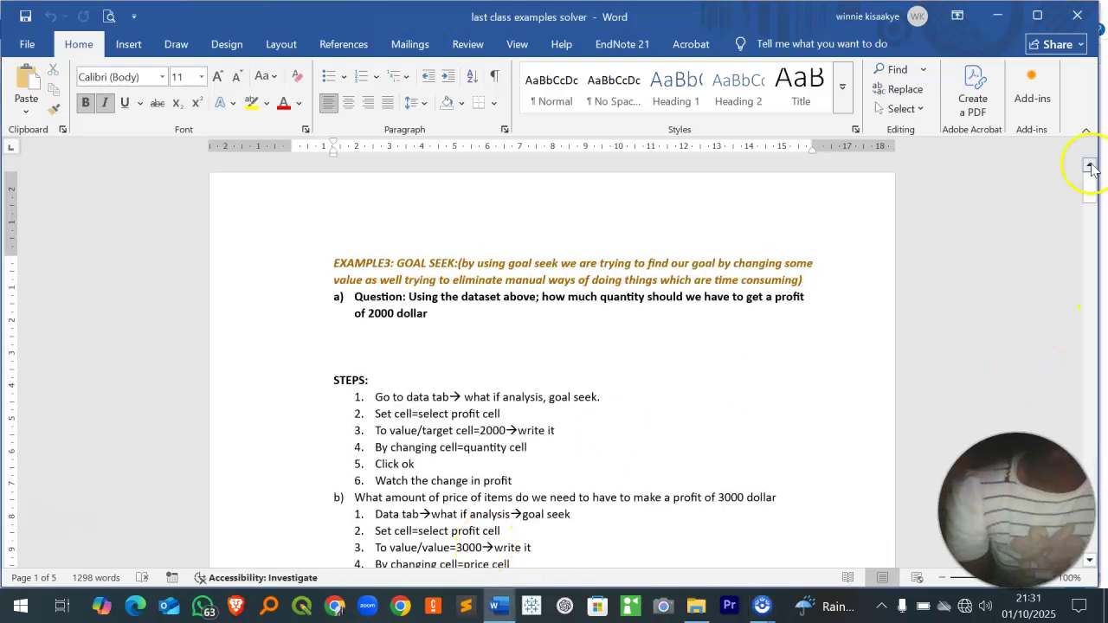
drag(1092, 194, 1106, 396)
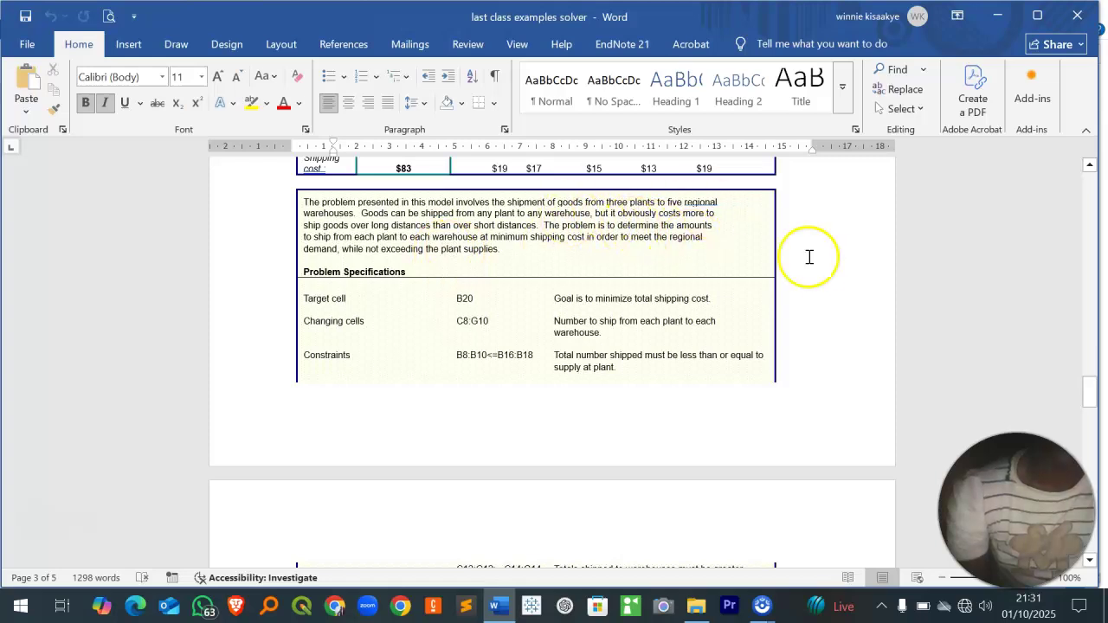
mouse_move(1088, 395)
mouse_down()
mouse_move(1091, 368)
mouse_move(1093, 381)
mouse_up()
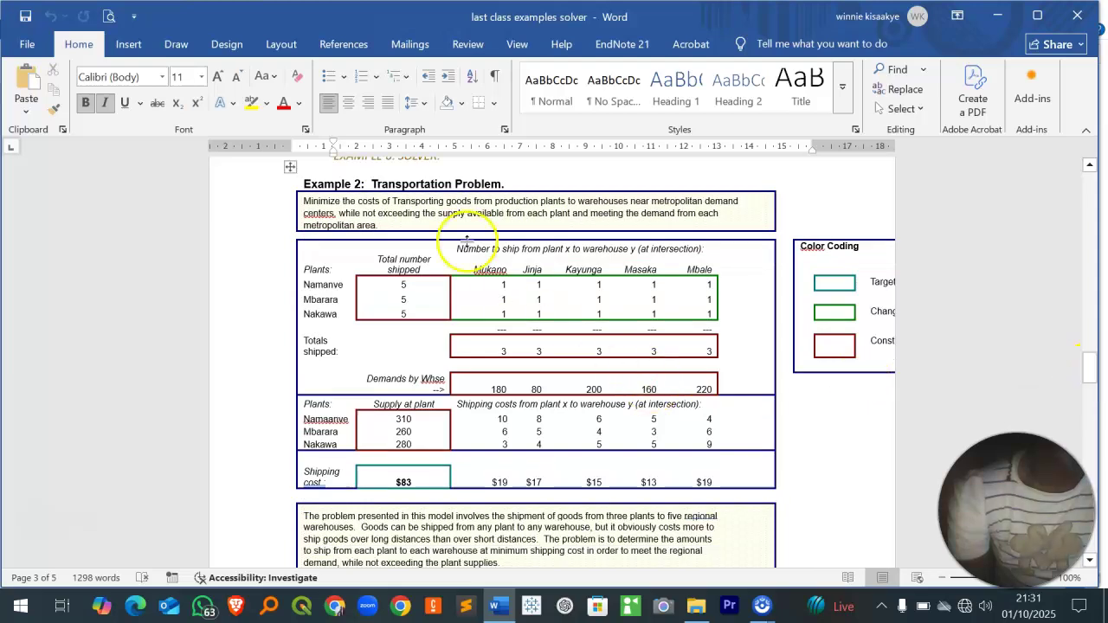
drag(501, 288, 630, 298)
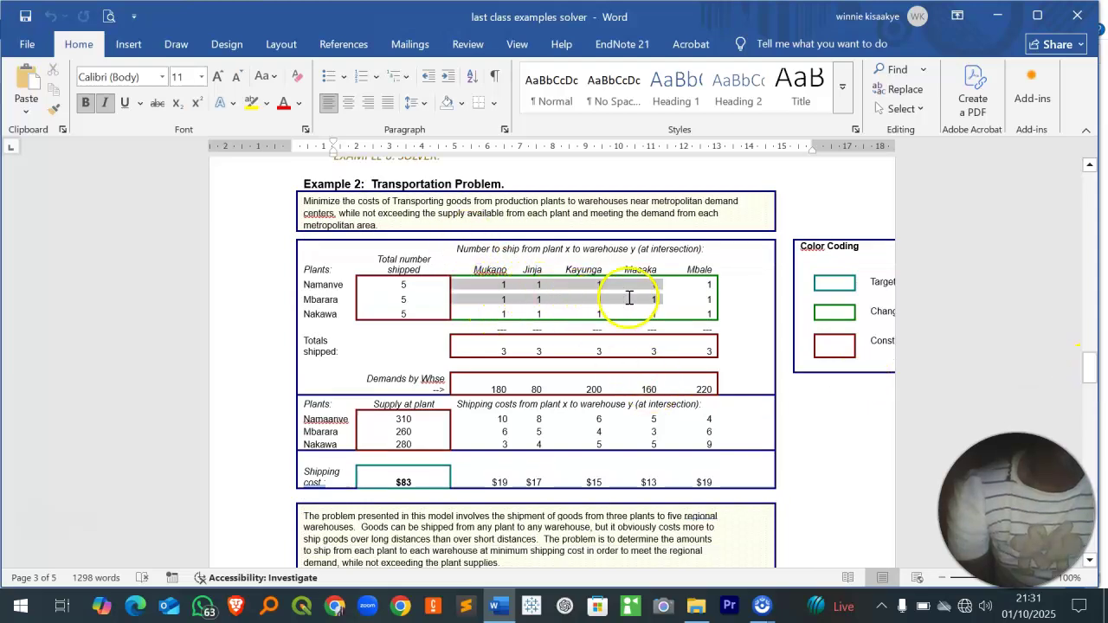
right_click(710, 314)
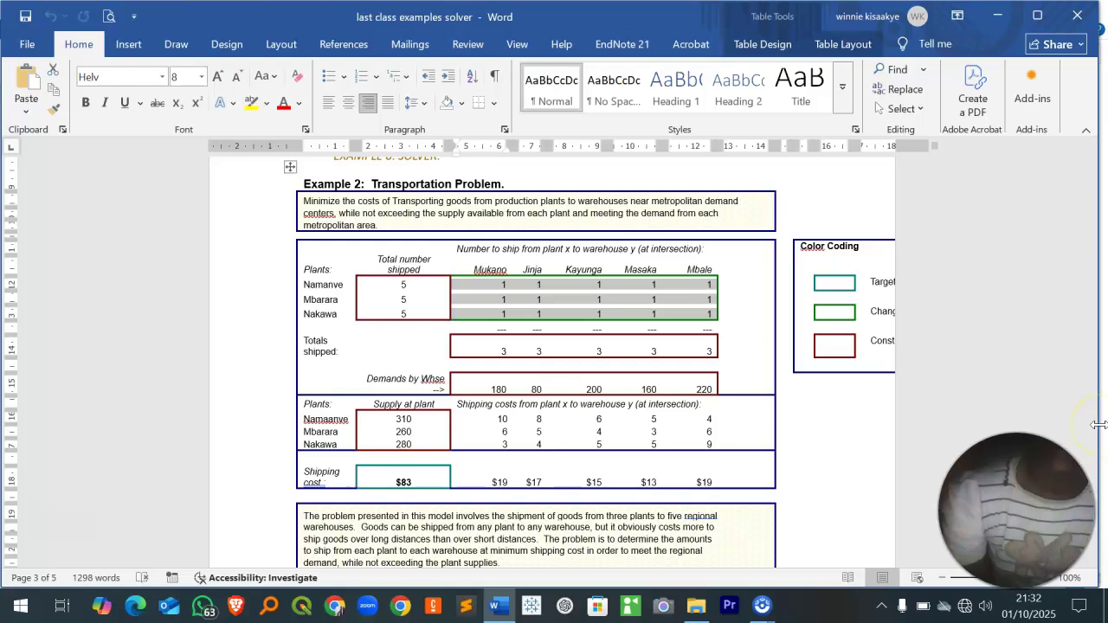
mouse_move(1092, 372)
mouse_down()
mouse_move(1098, 414)
mouse_move(1098, 355)
mouse_move(1103, 367)
mouse_up()
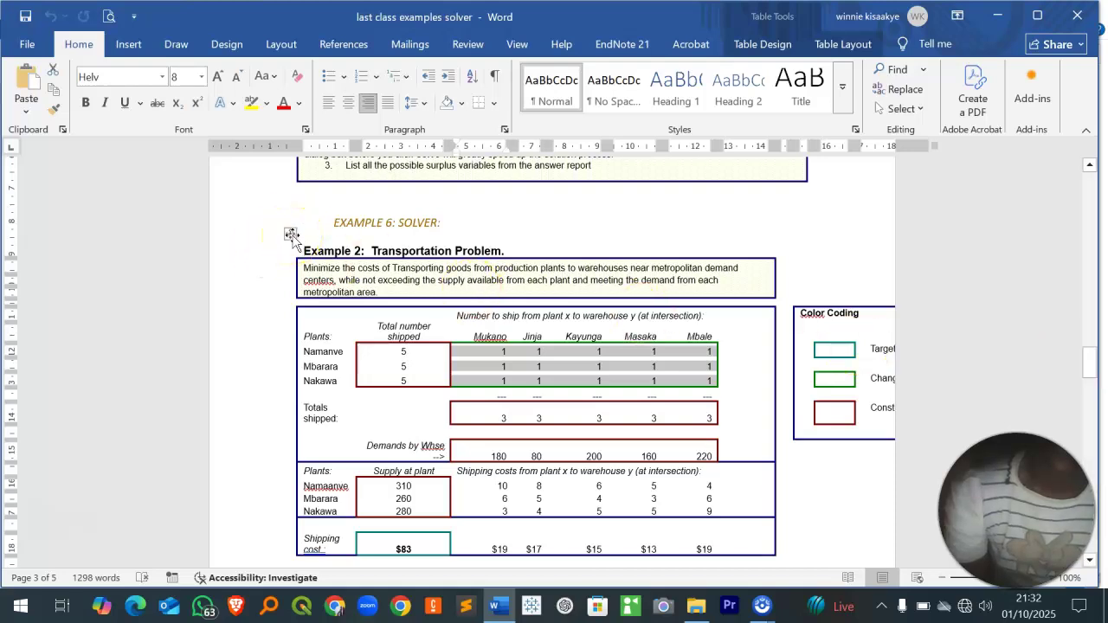
right_click(292, 236)
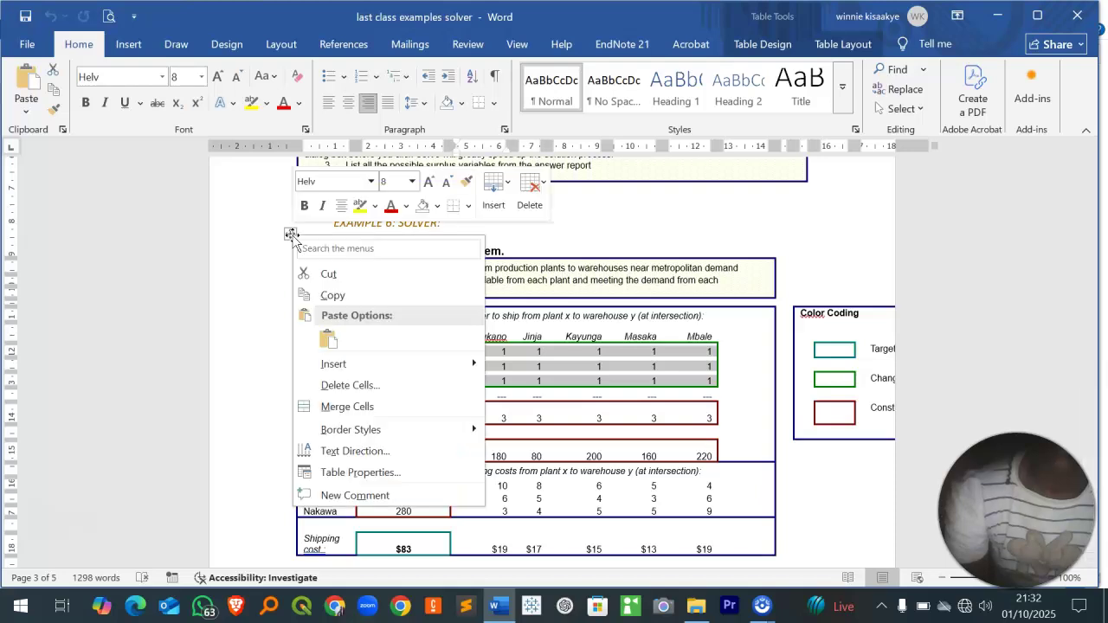
click(336, 296)
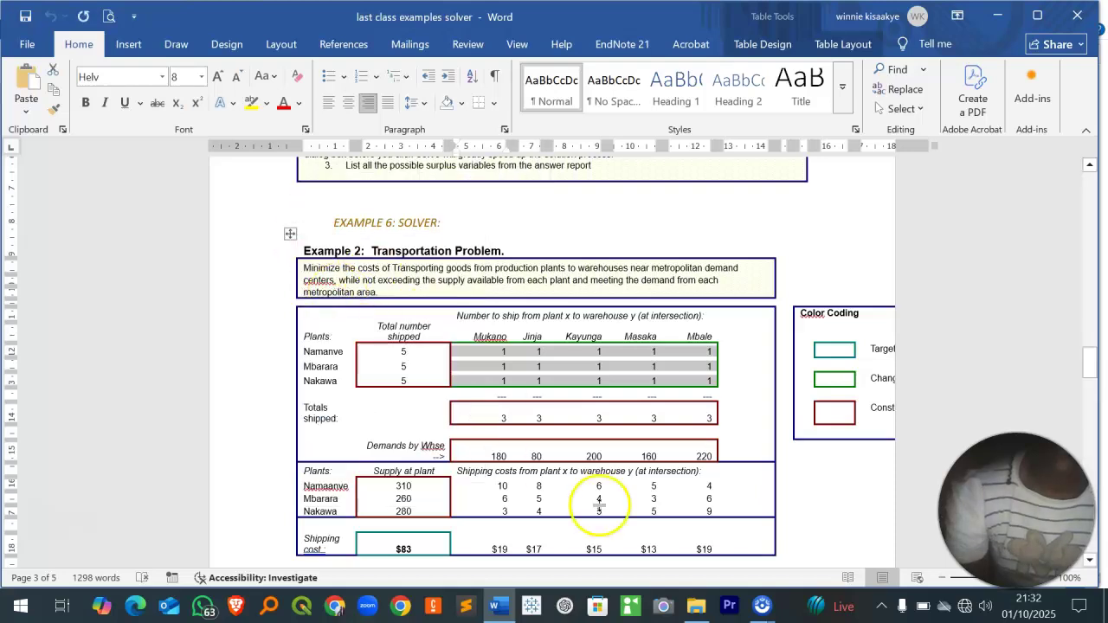
- Create a new Excel workbook named "minimizing costs" in the desktop folder that holds the solver sensitivity analysis tool workbook
click(998, 18)
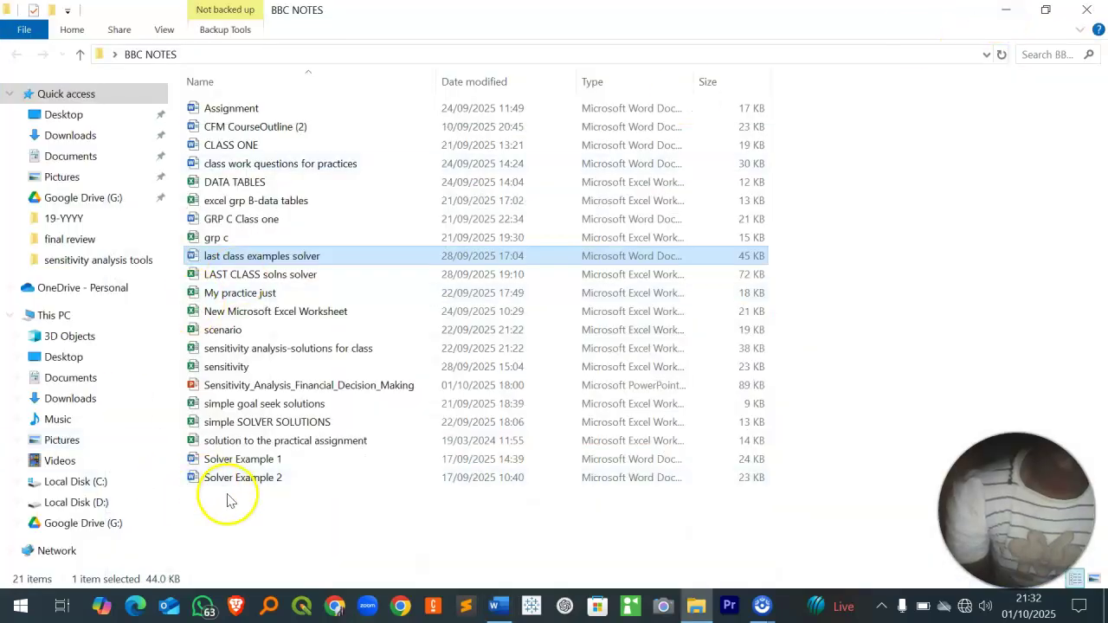
click(1007, 10)
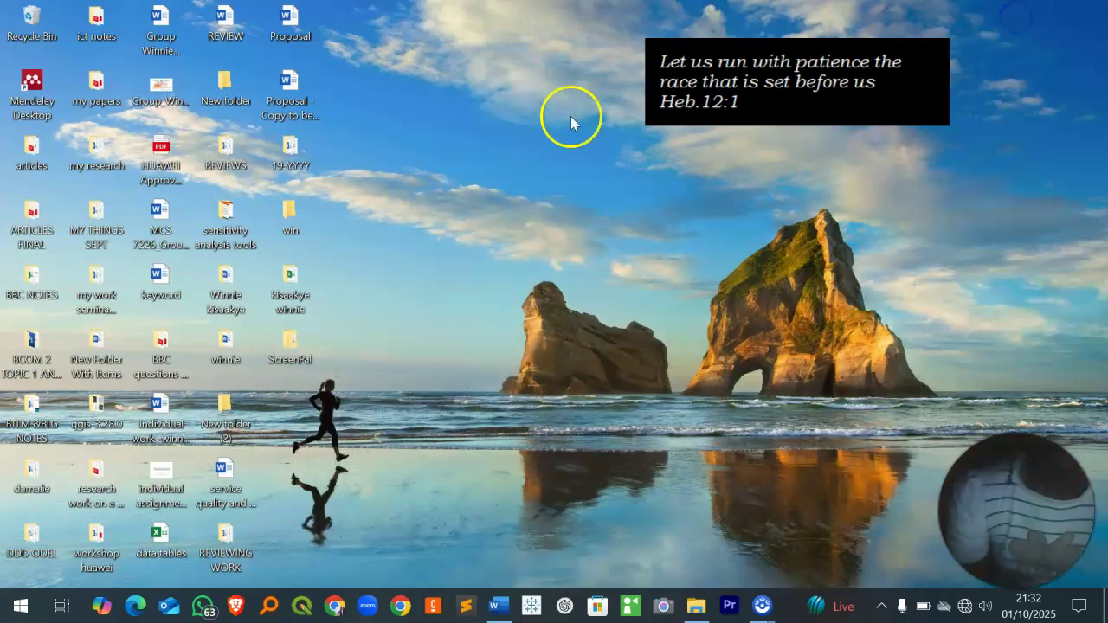
double_click(282, 285)
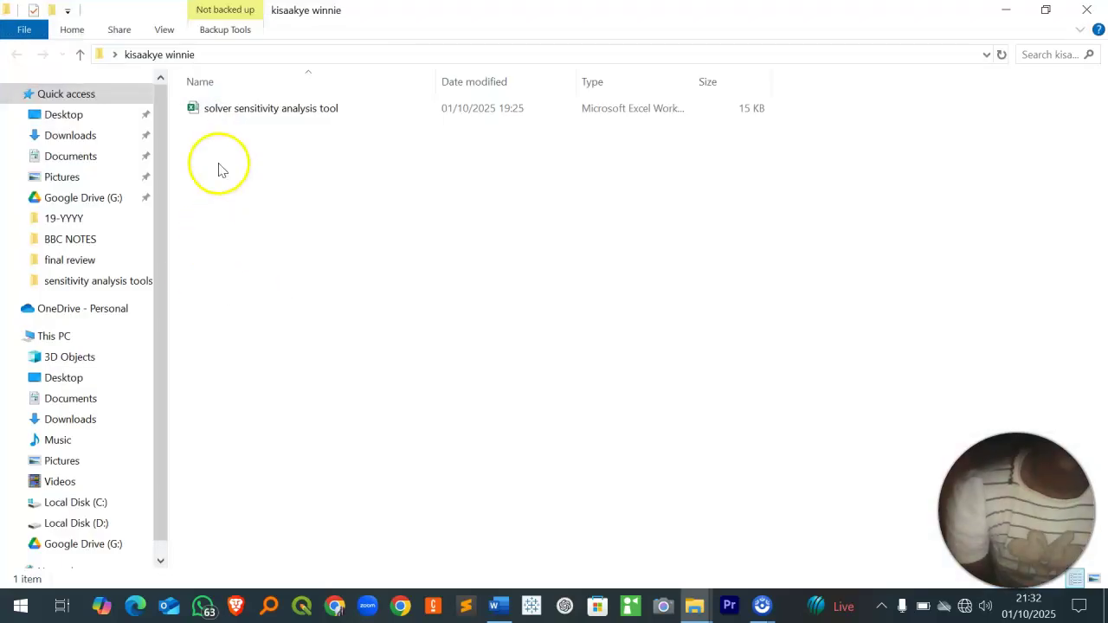
right_click(222, 149)
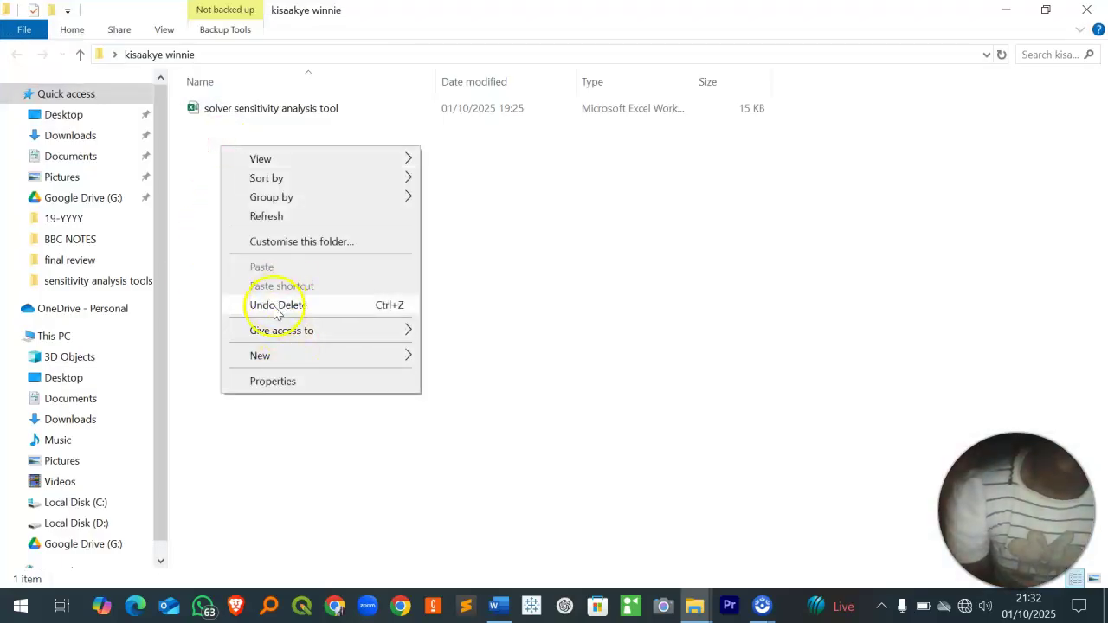
mouse_move(401, 349)
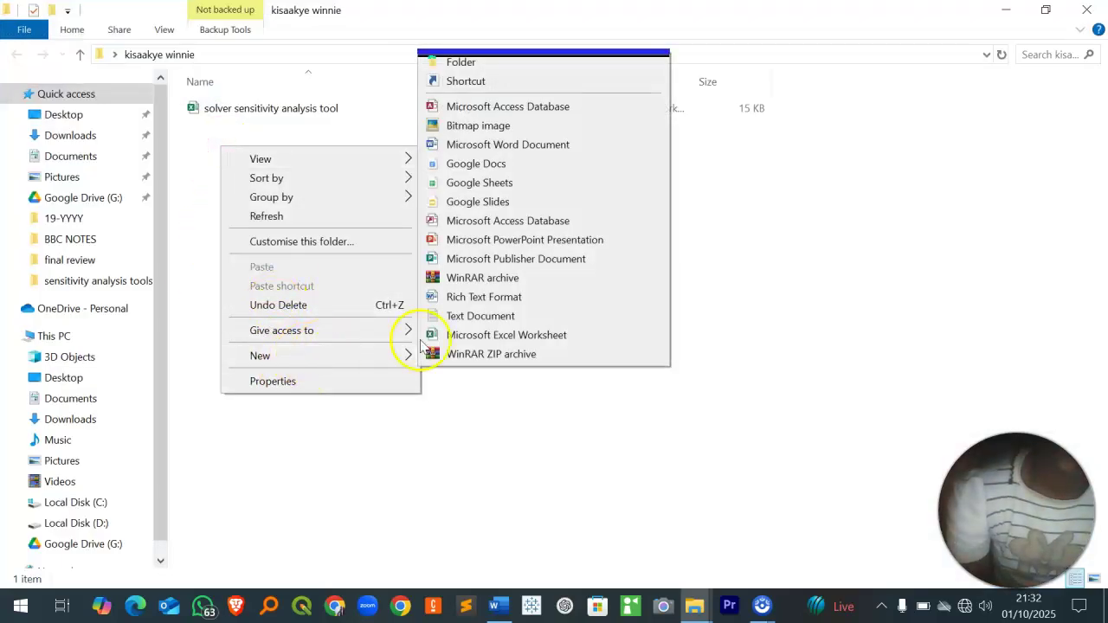
click(478, 336)
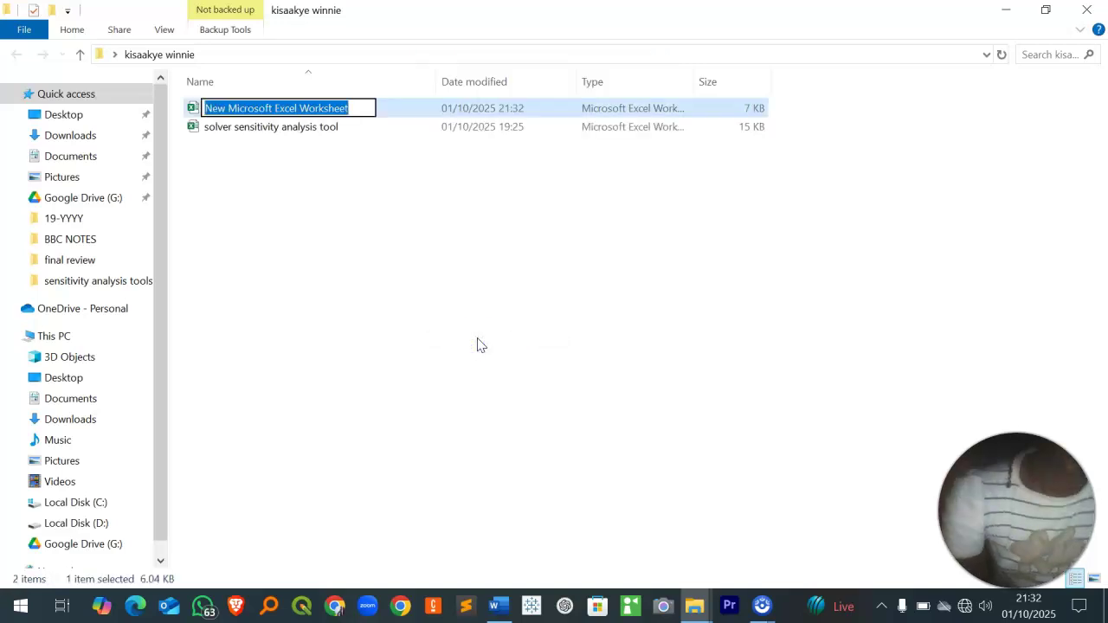
text(minimizing costs)
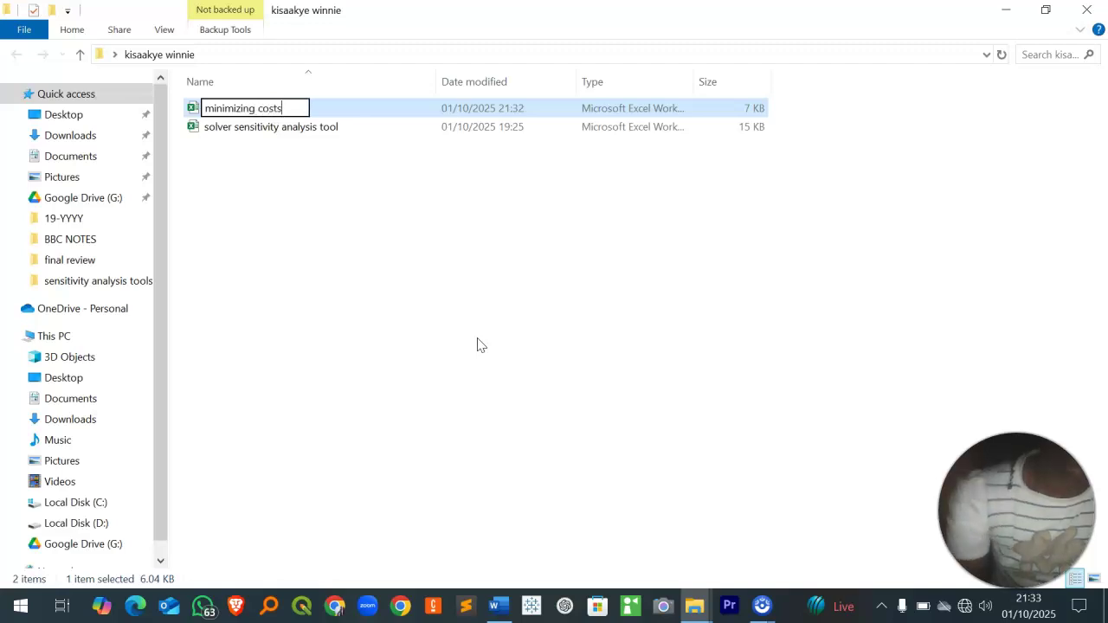
- Open the minimizing costs workbook in Excel and maximize its window
click(337, 103)
double_click(324, 105)
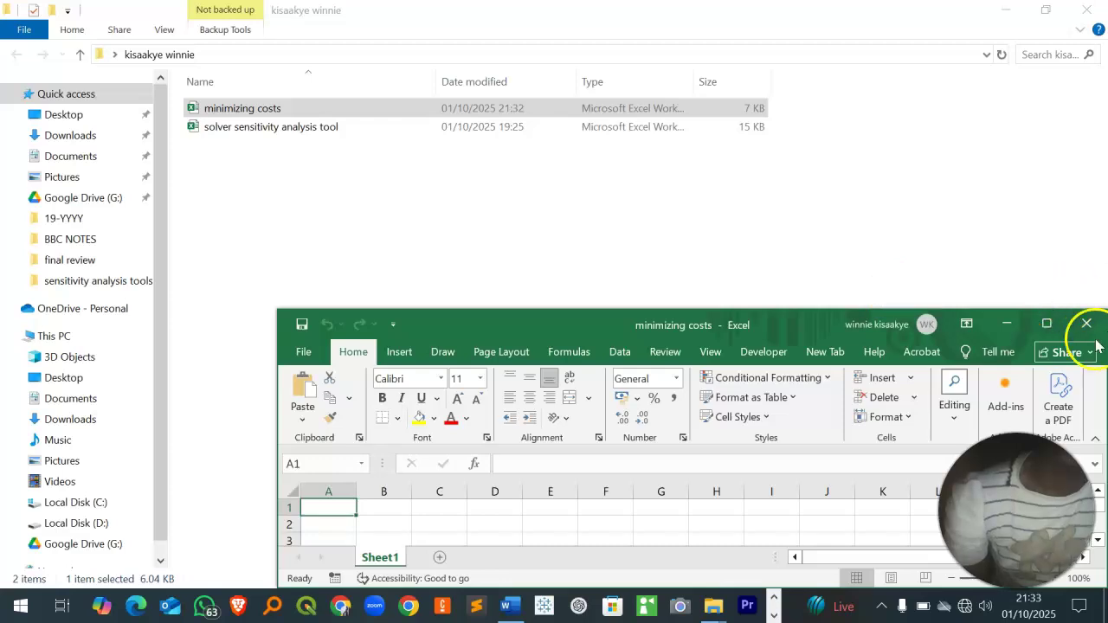
drag(788, 327, 631, 178)
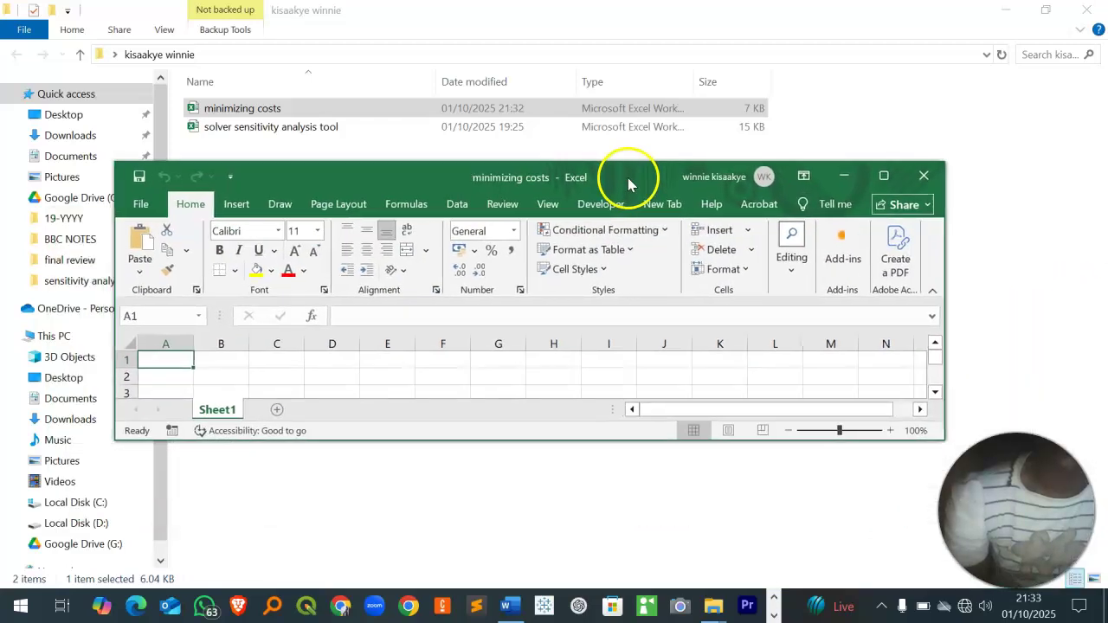
click(885, 175)
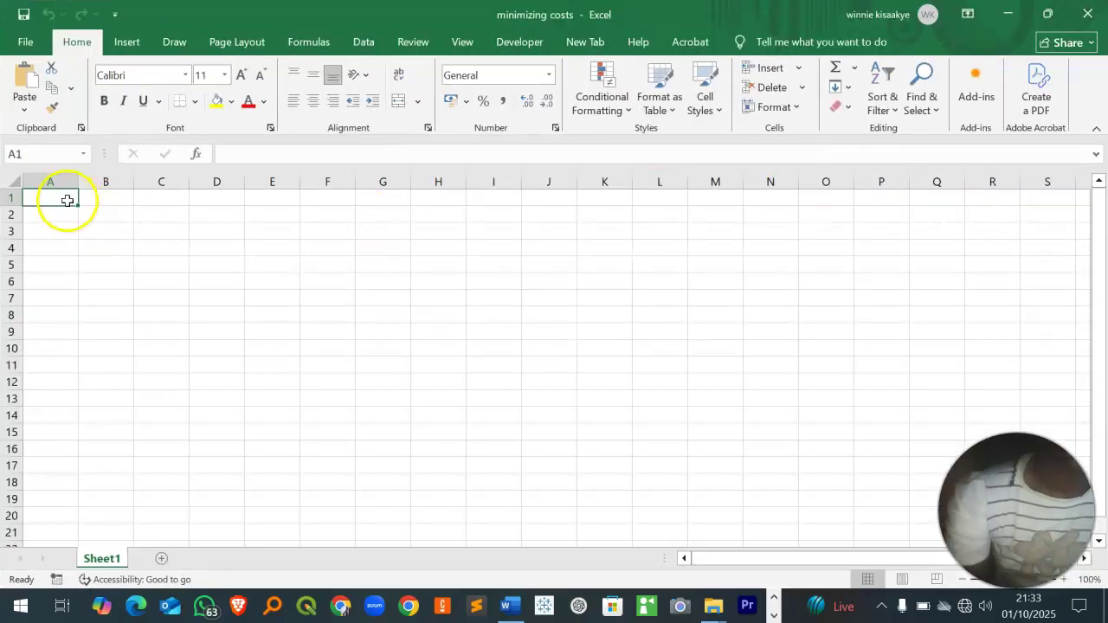
- Merge and center cells A1 to G1 and enter the title "transportation problem model/prototype"
drag(61, 198, 365, 198)
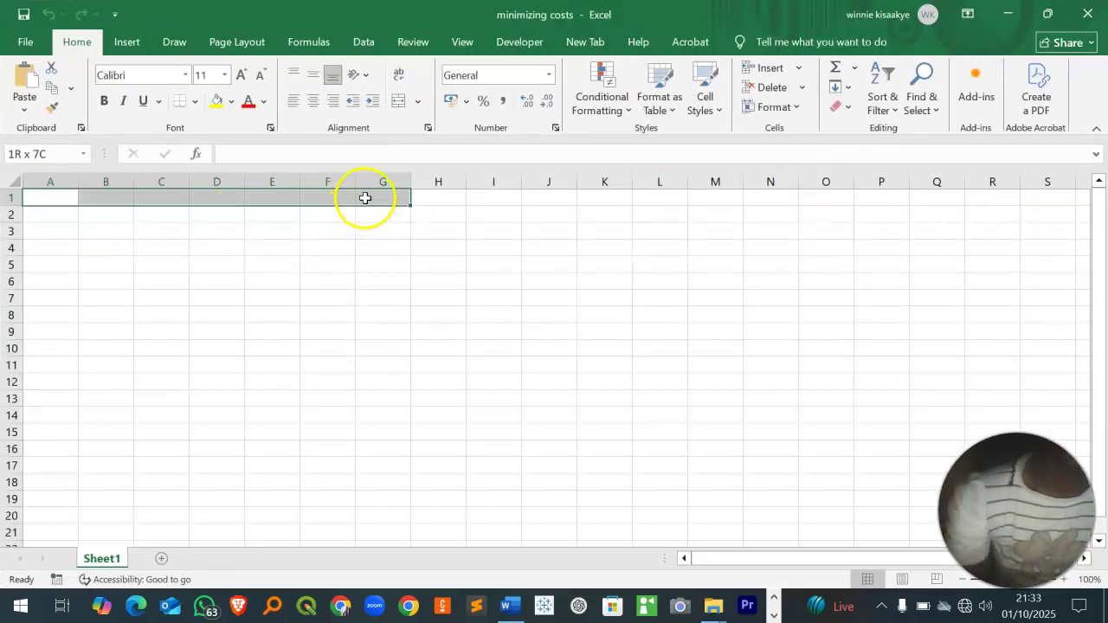
click(422, 101)
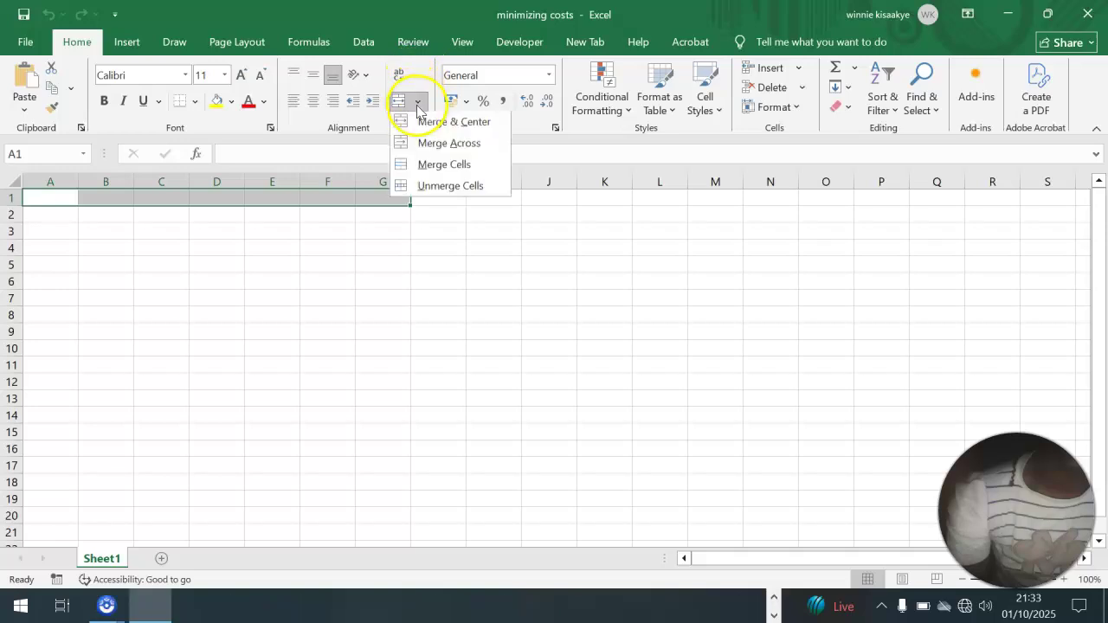
click(437, 133)
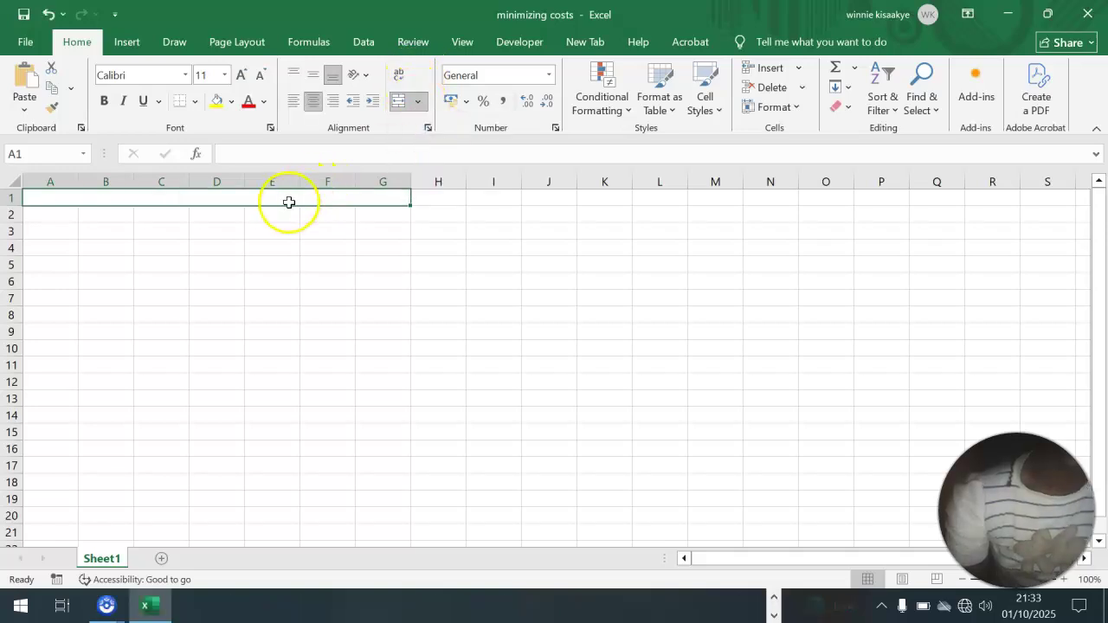
text(transportation problem model/)
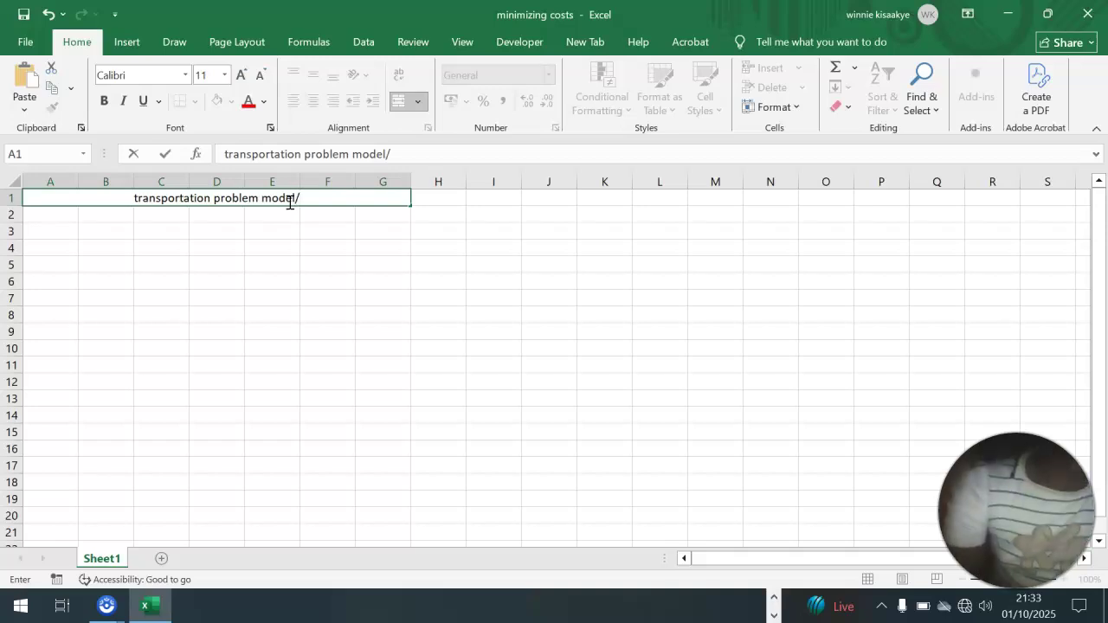
text(totype)
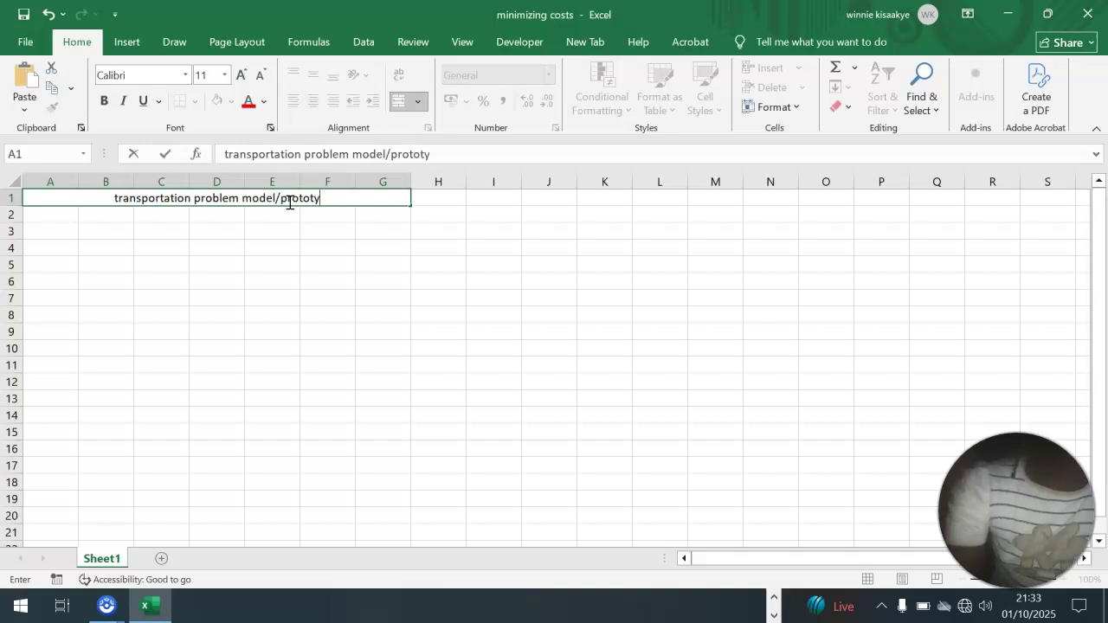
- Try pasting the copied shipment quantities at cell A3 and undo the paste
click(57, 229)
key(ctrl+v)
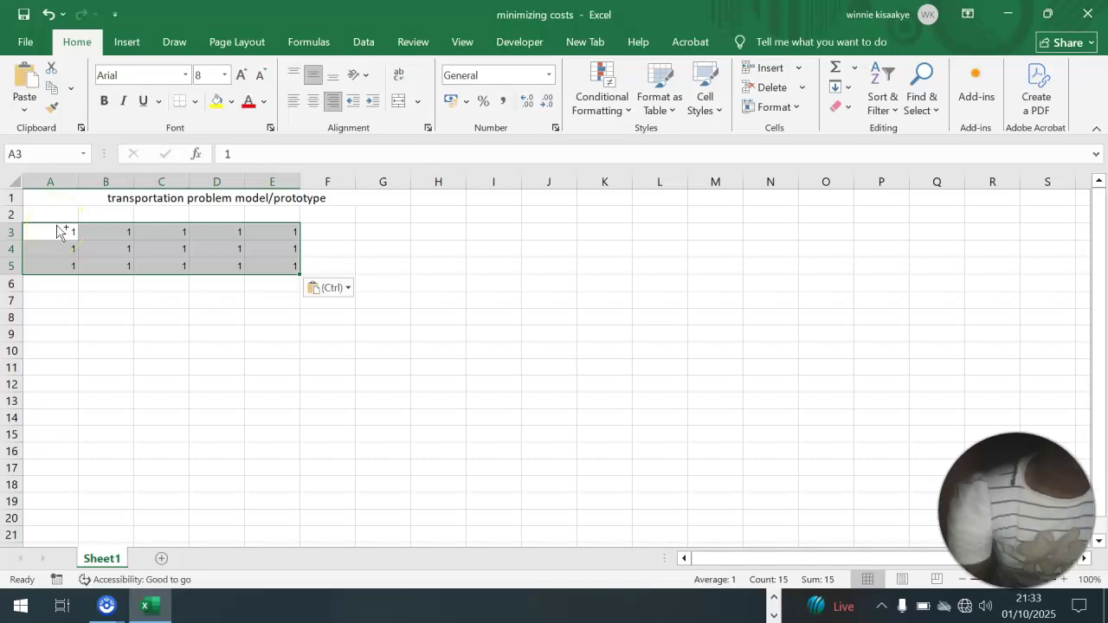
key(ctrl+z)
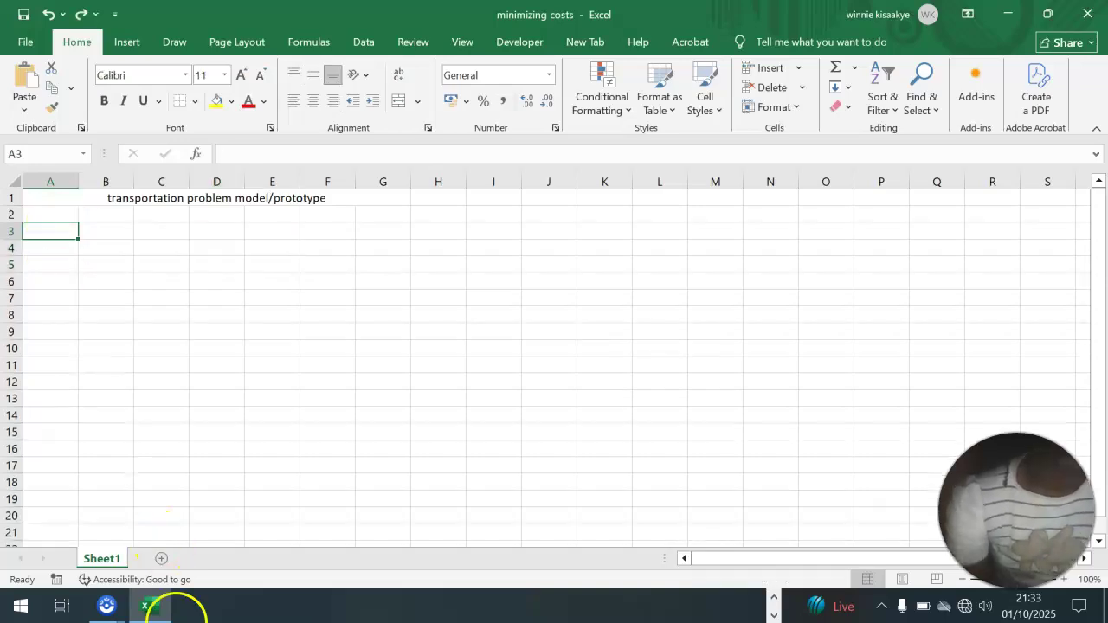
- Switch to the Word document and copy the whole transportation table, from the number-to-ship heading down to the shipping cost row
click(774, 596)
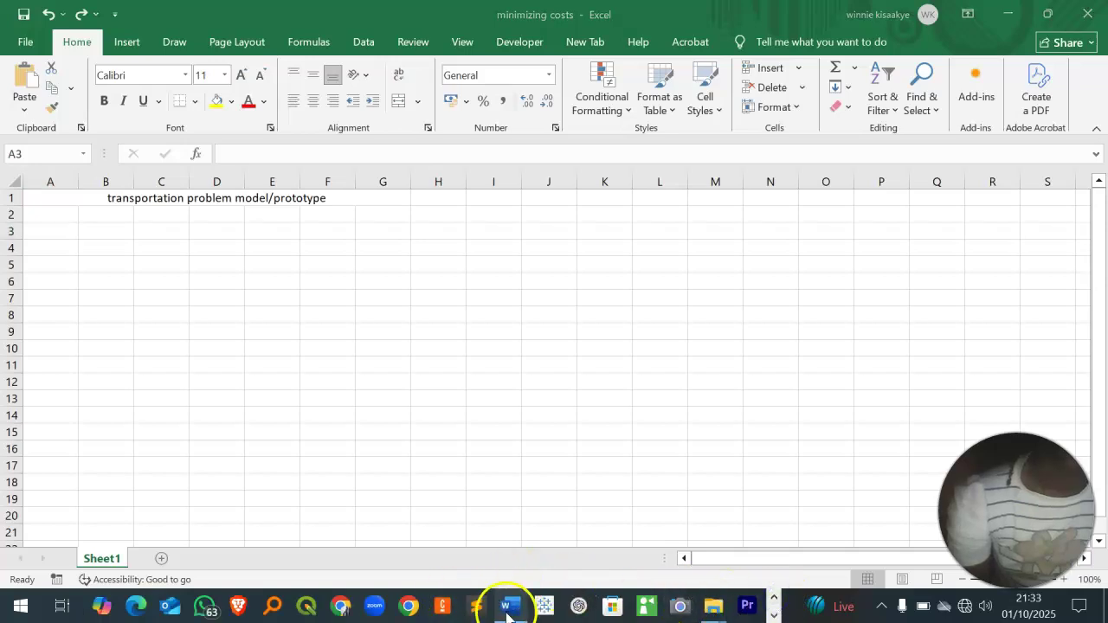
mouse_move(507, 603)
click(487, 568)
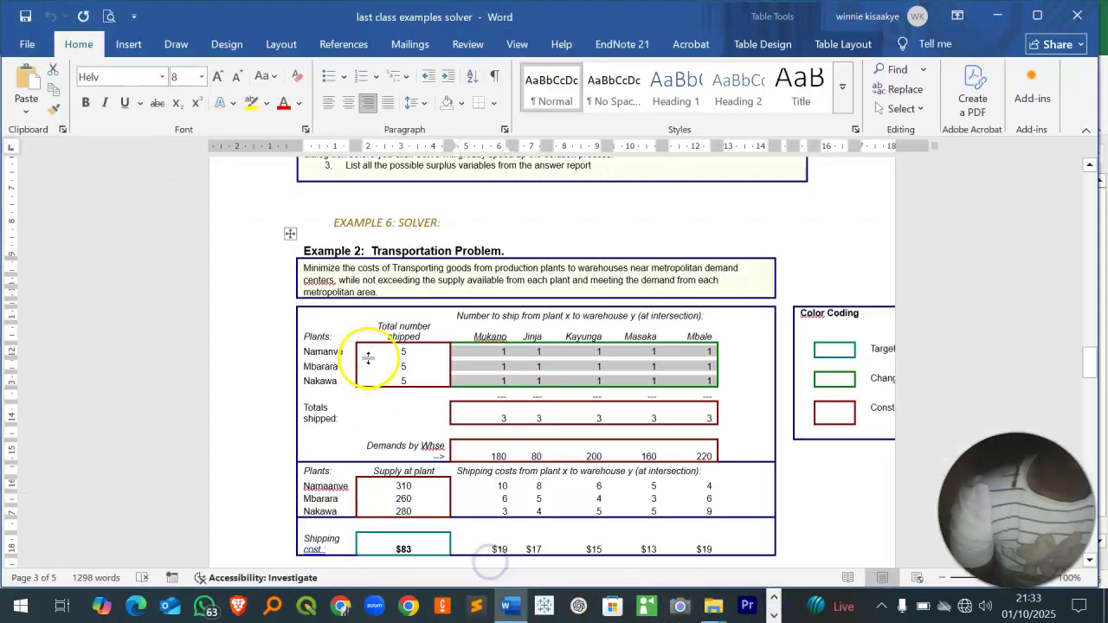
click(294, 313)
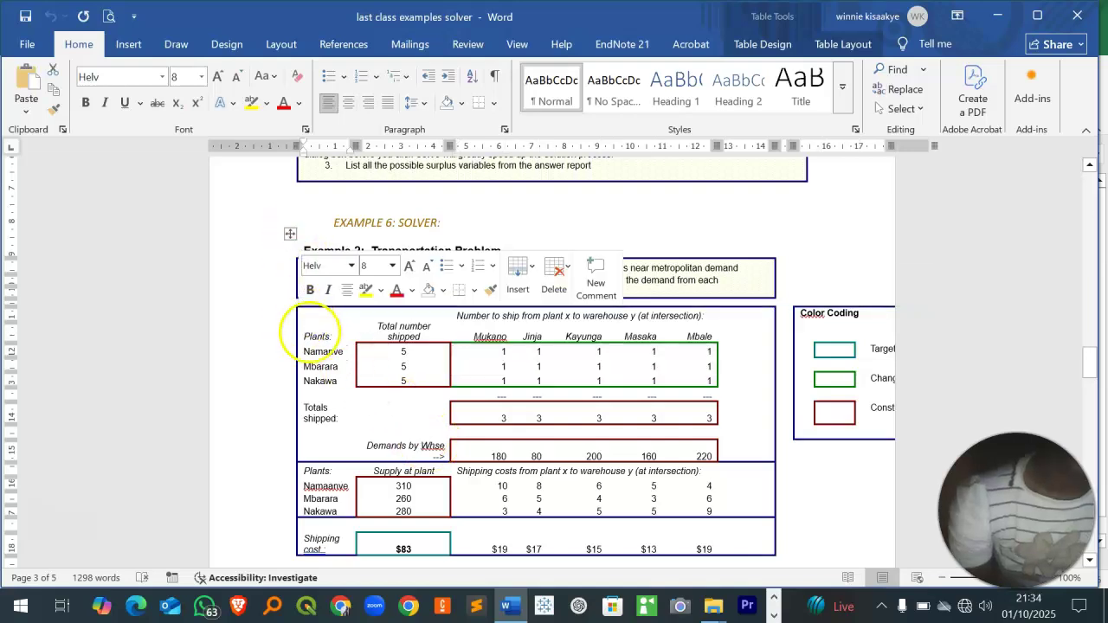
click(296, 320)
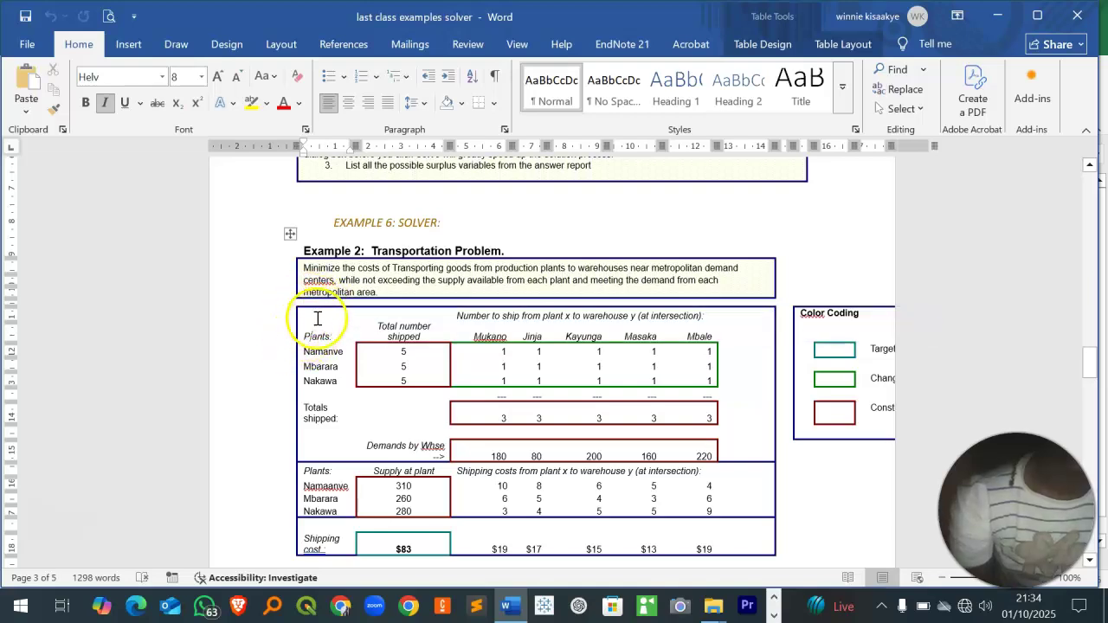
mouse_move(372, 327)
mouse_down()
mouse_move(433, 347)
mouse_move(663, 545)
mouse_move(719, 576)
mouse_move(712, 477)
mouse_move(766, 402)
mouse_up()
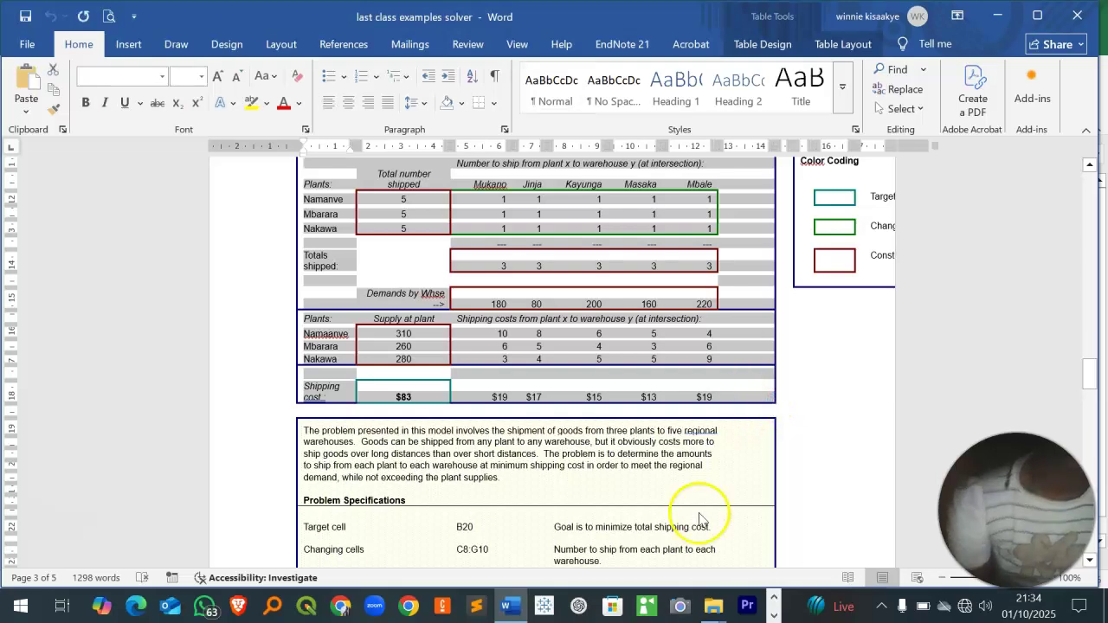
- Switch back to the minimizing costs workbook in Excel and paste the copied transportation table at cell A3
click(773, 615)
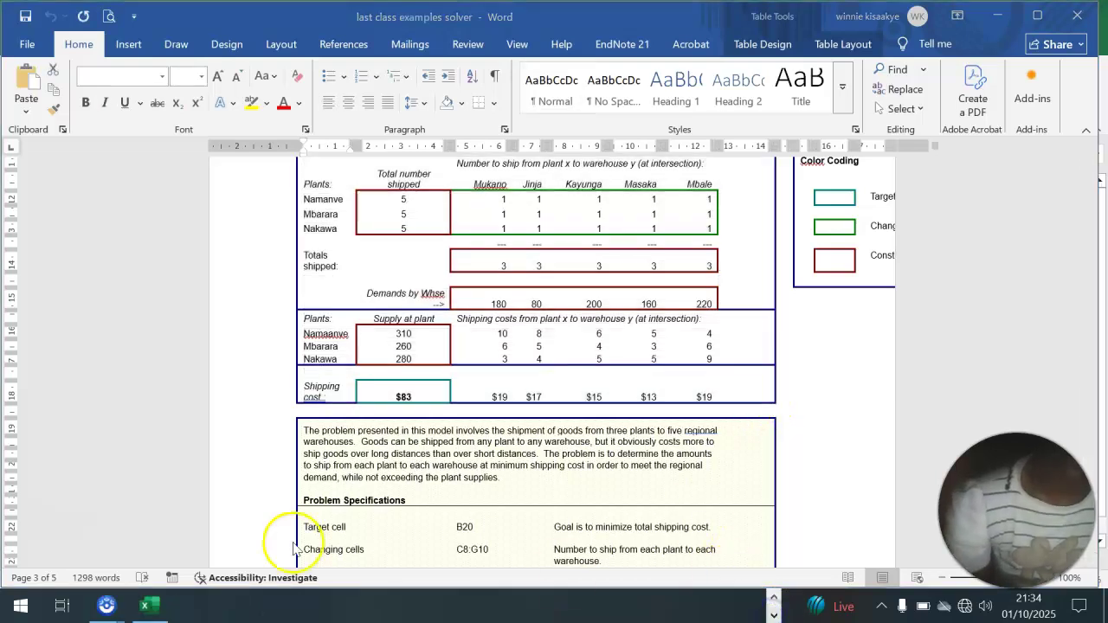
click(148, 606)
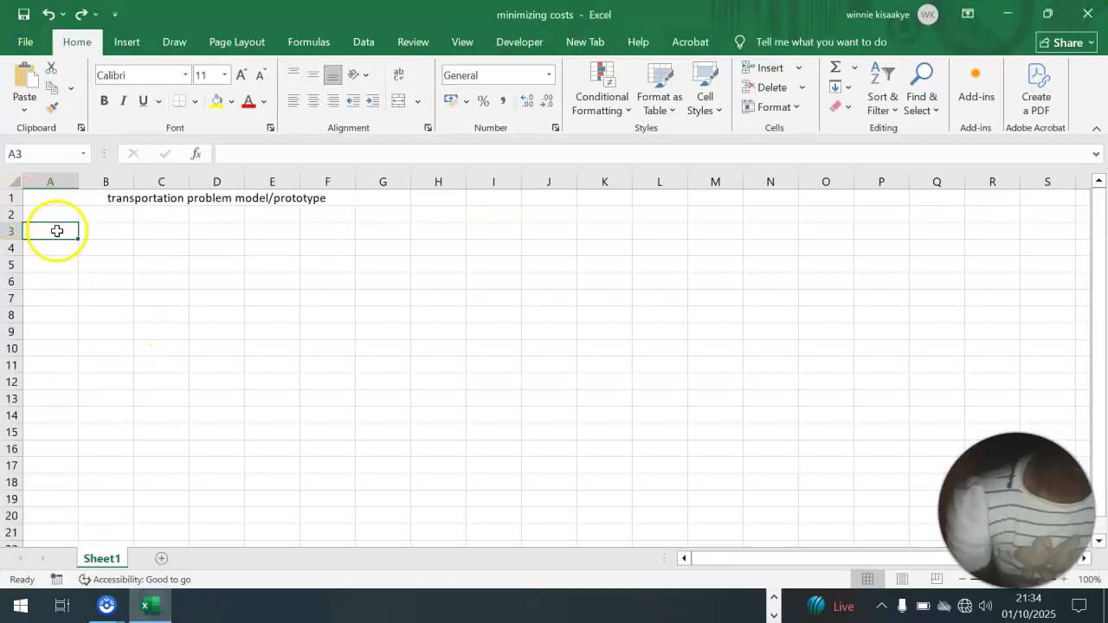
key(ctrl+v)
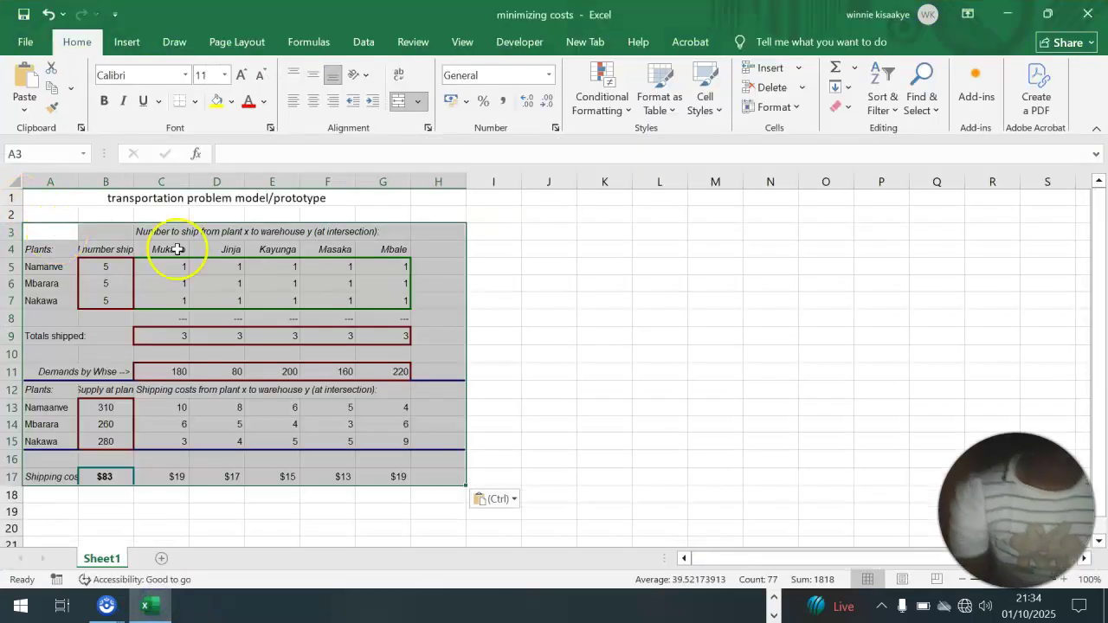
click(317, 316)
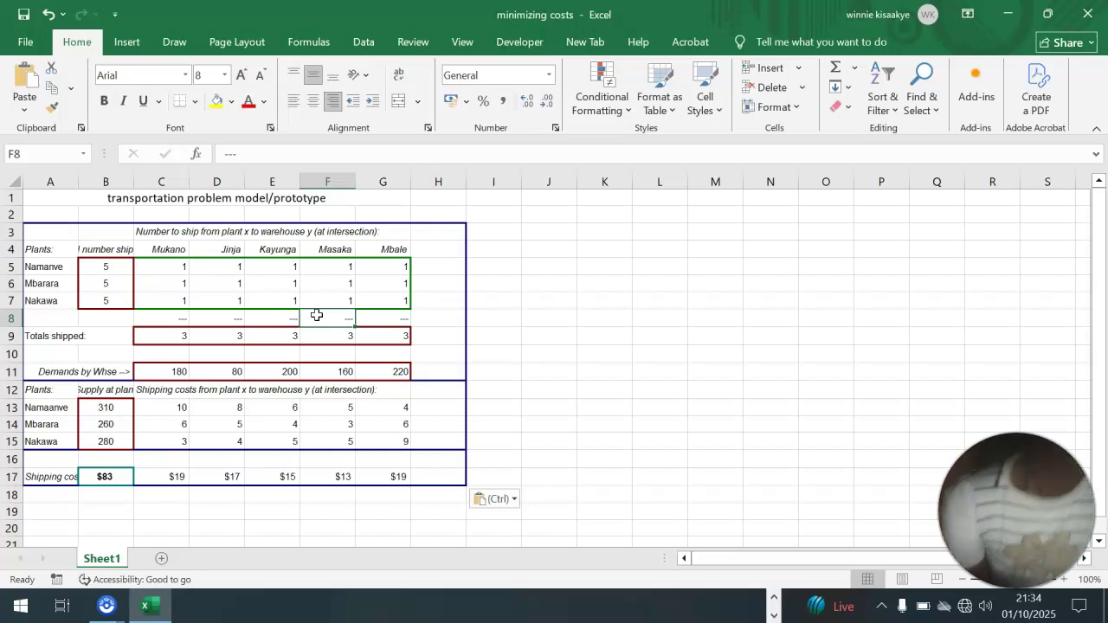
click(164, 301)
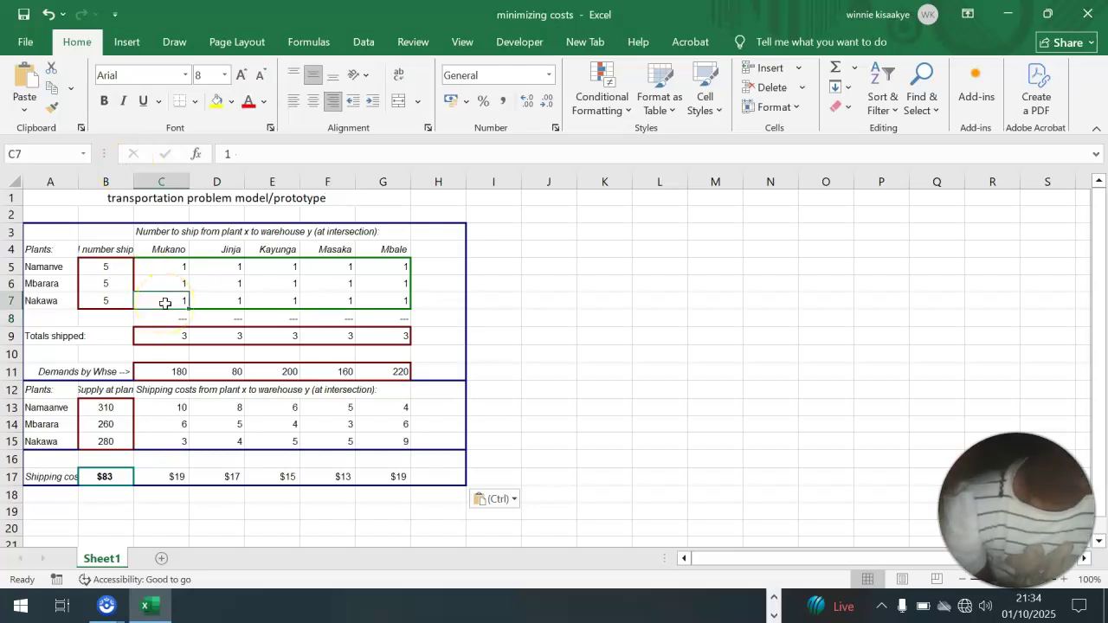
- Clear the pasted total number shipped values for the three plants in cells B5 to B7
click(180, 252)
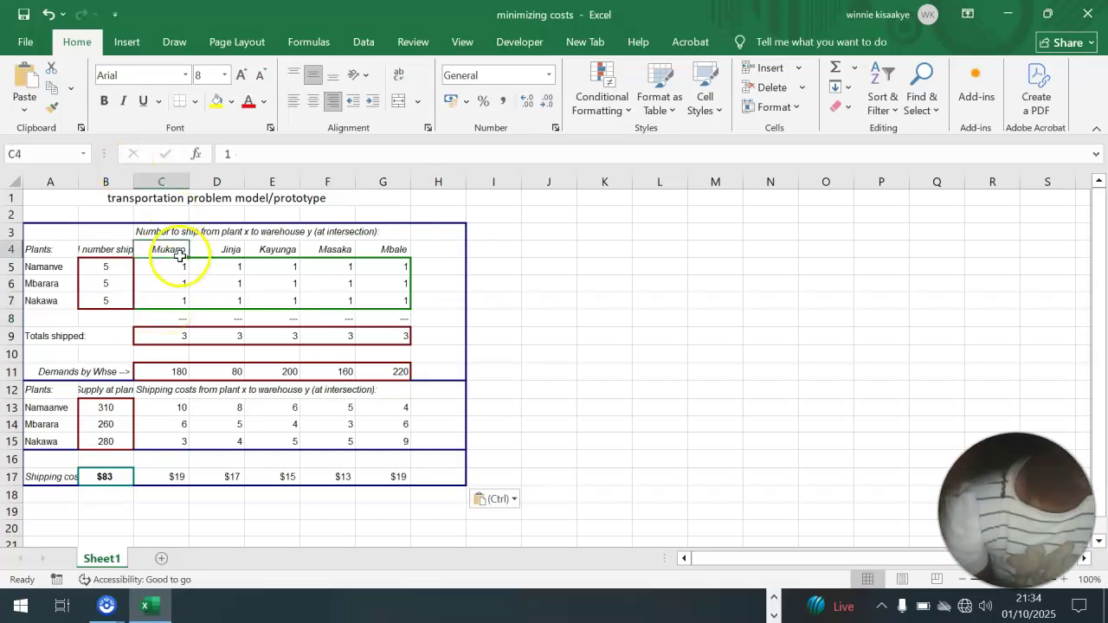
click(165, 232)
click(173, 300)
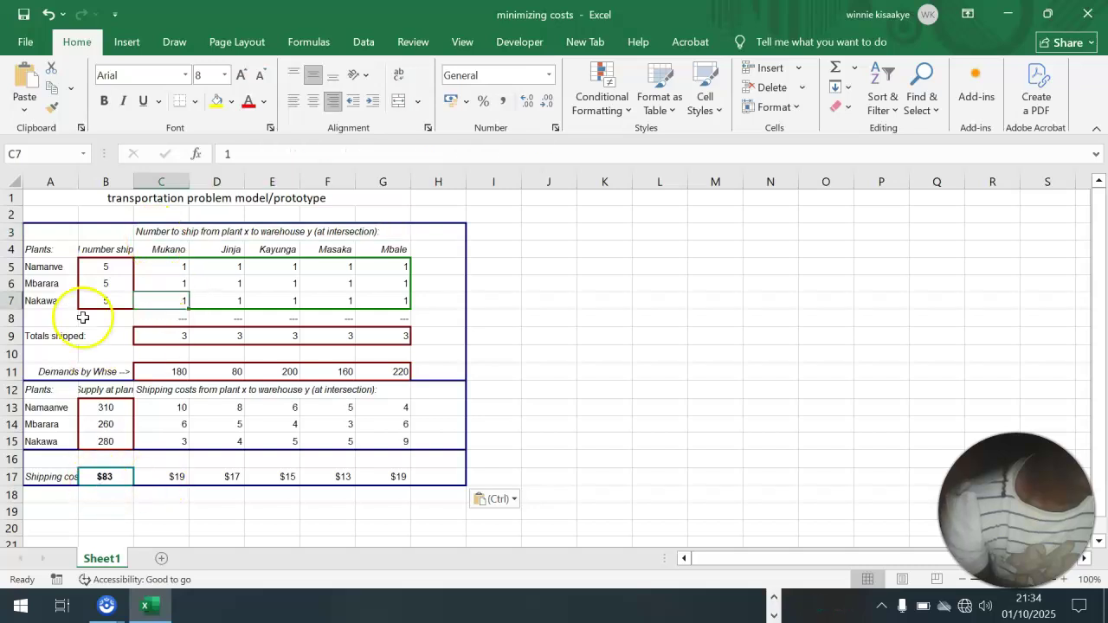
drag(112, 267, 118, 298)
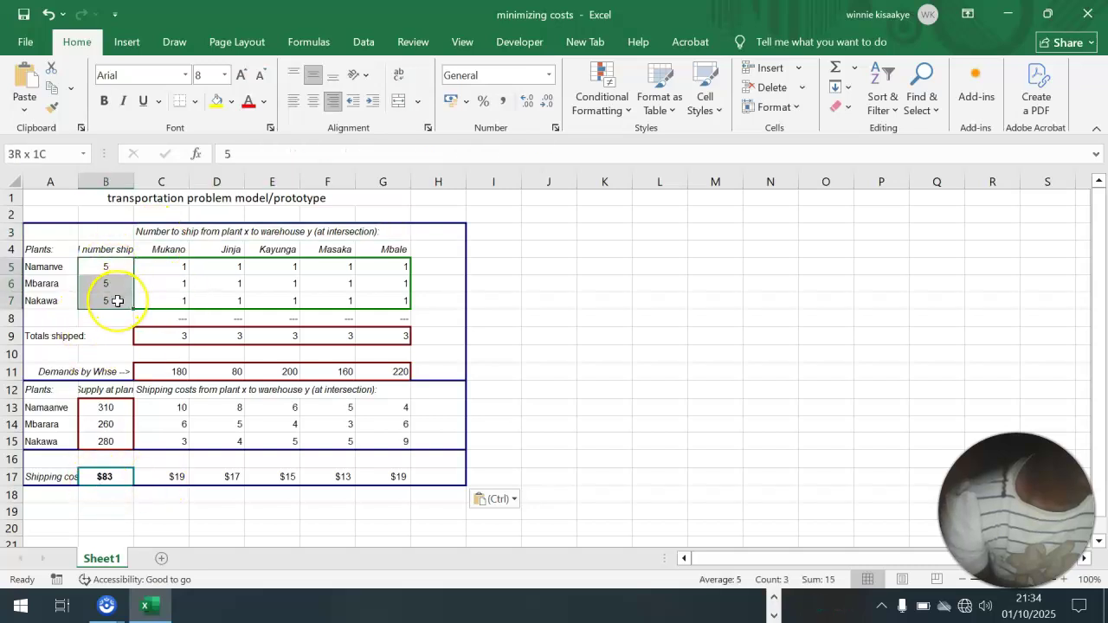
key(ctrl+c)
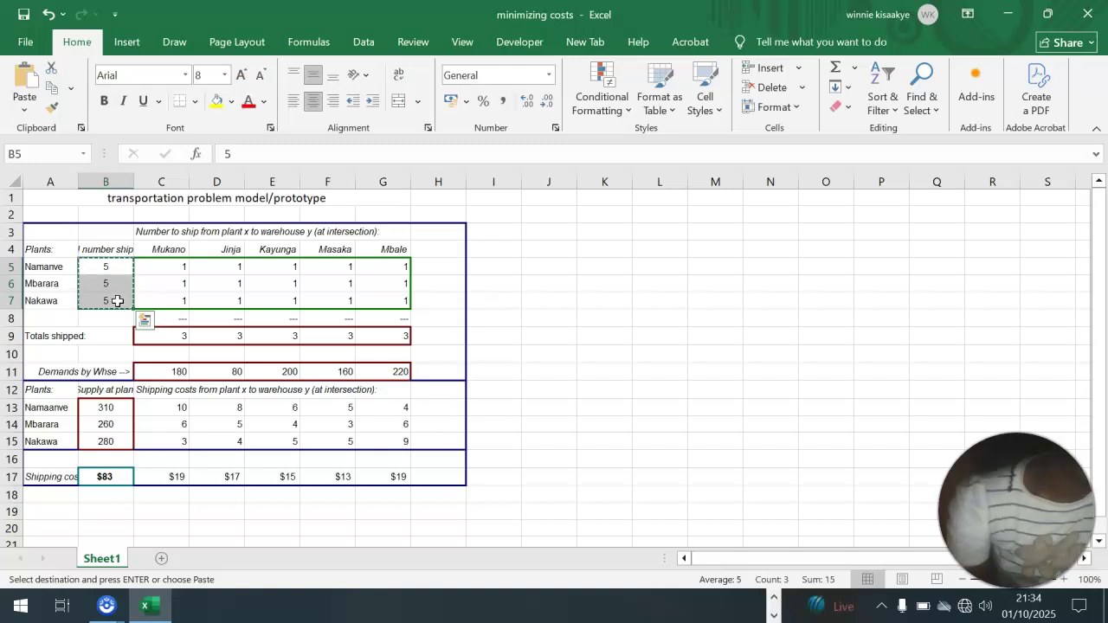
key(Delete)
- Clear the dashes and totals shipped in cells C8 to G9 and the shipping cost values in B17 to G17
drag(161, 323, 381, 337)
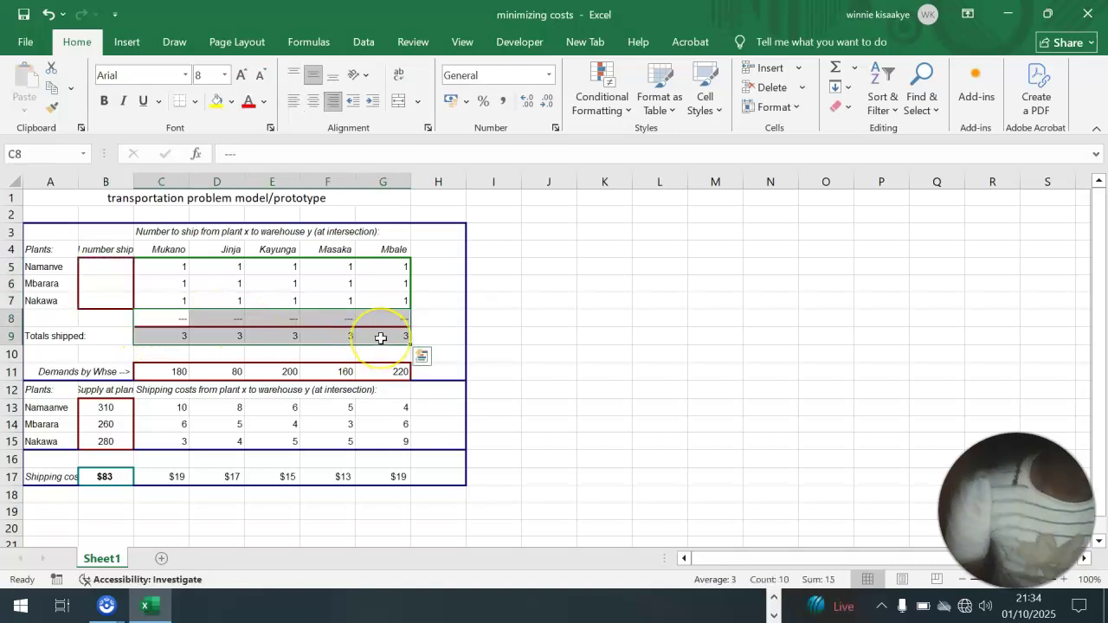
click(99, 478)
drag(99, 478, 397, 478)
key(ctrl+c)
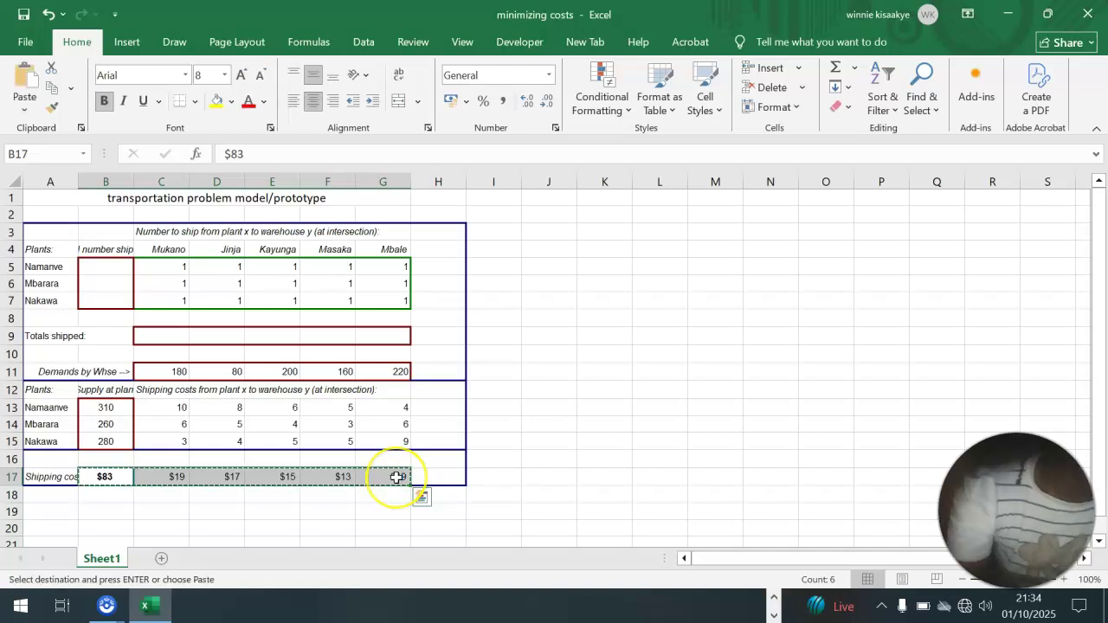
key(Delete)
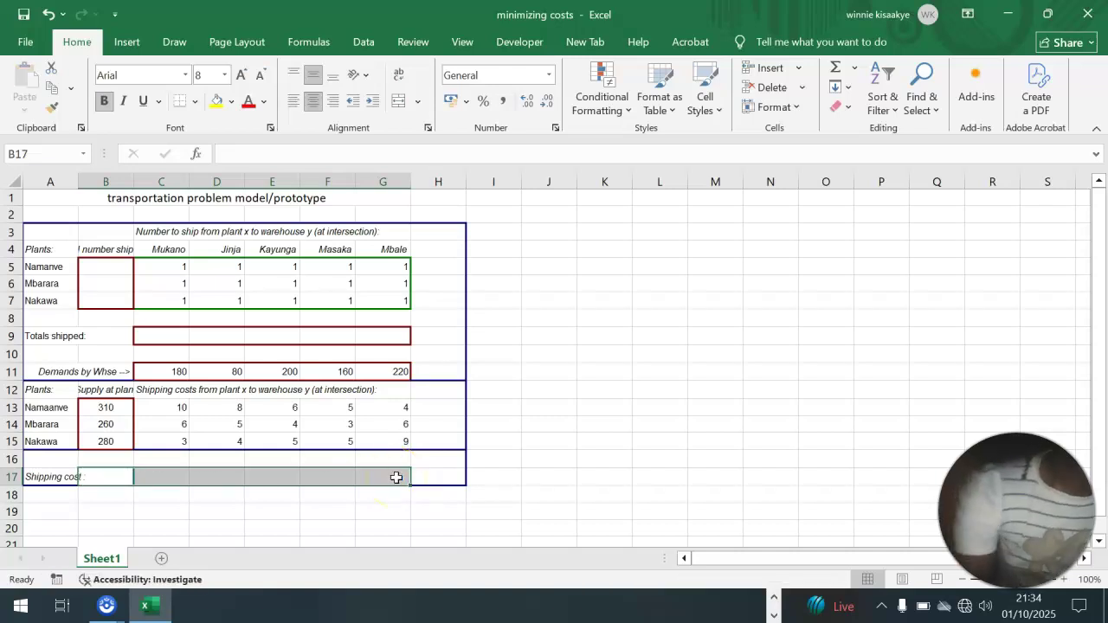
- Review the shipment quantities in C5:G7, the warehouse demands in row 11, the plant supplies and the shipping costs in C13:G15
drag(184, 266, 386, 306)
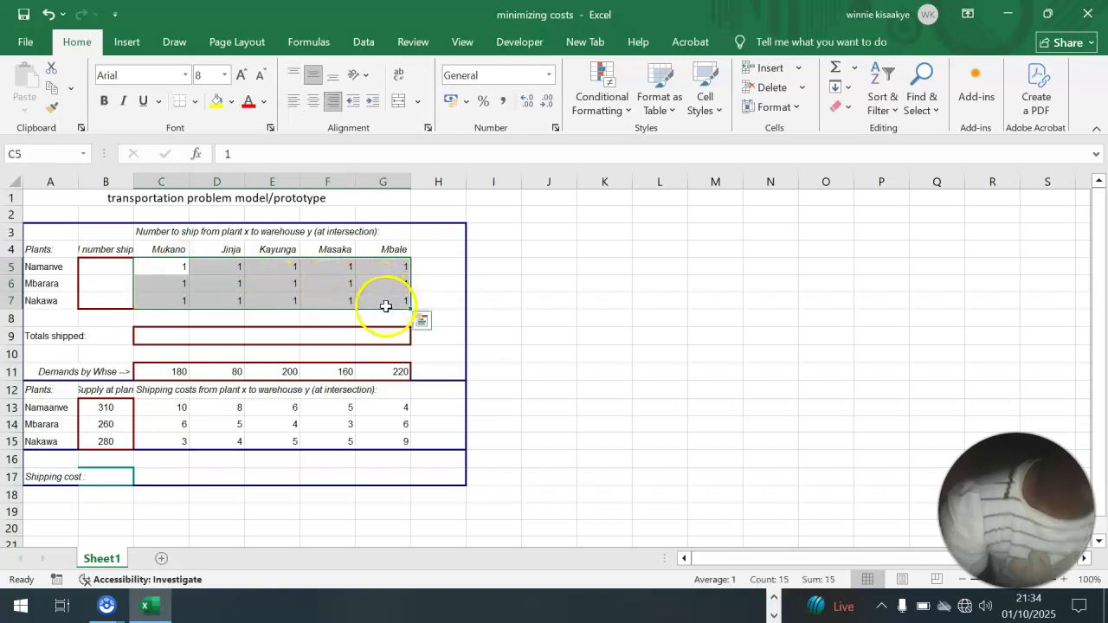
click(174, 372)
drag(159, 374, 401, 374)
drag(103, 389, 110, 446)
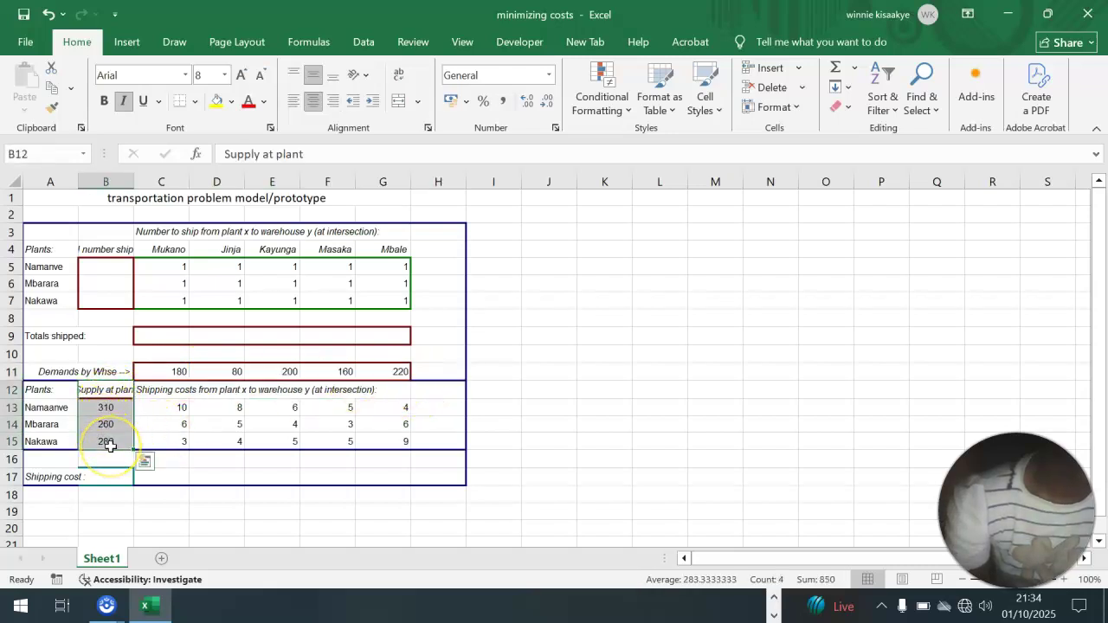
drag(177, 406, 395, 440)
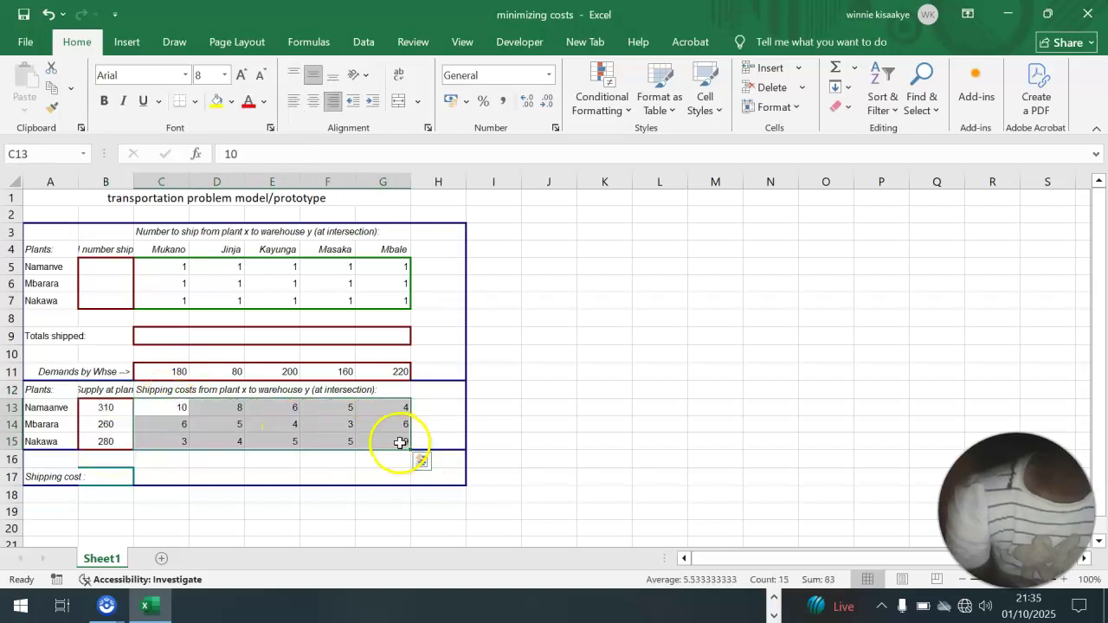
click(236, 282)
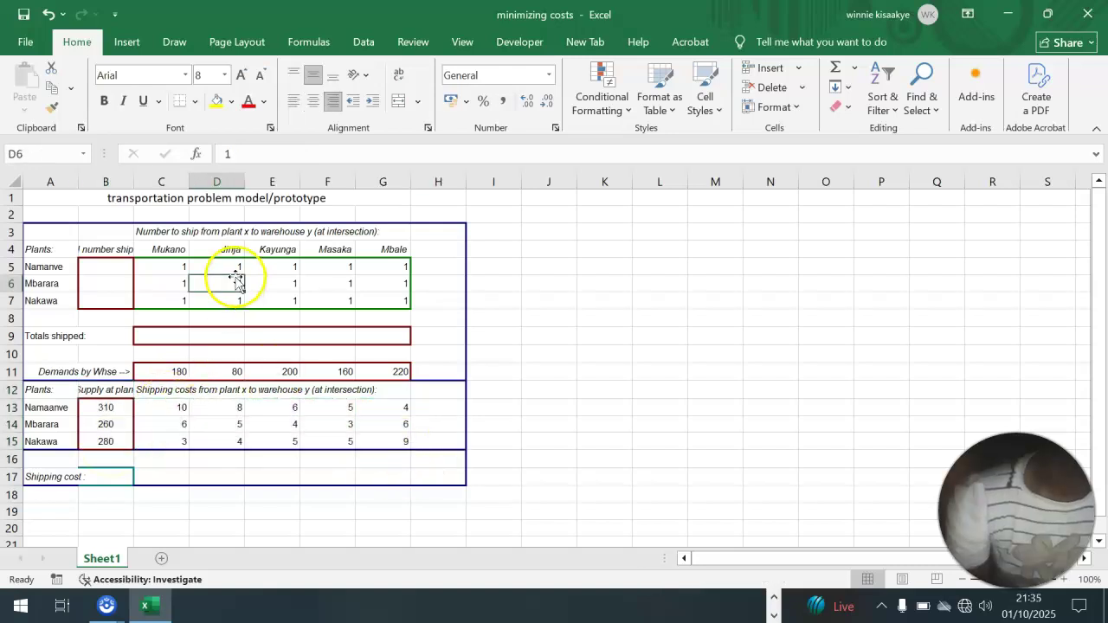
- Total Namanve's shipments in cell B5 with =SUM(C5:G5) and fill the formula down to B7 for the other plants
click(95, 273)
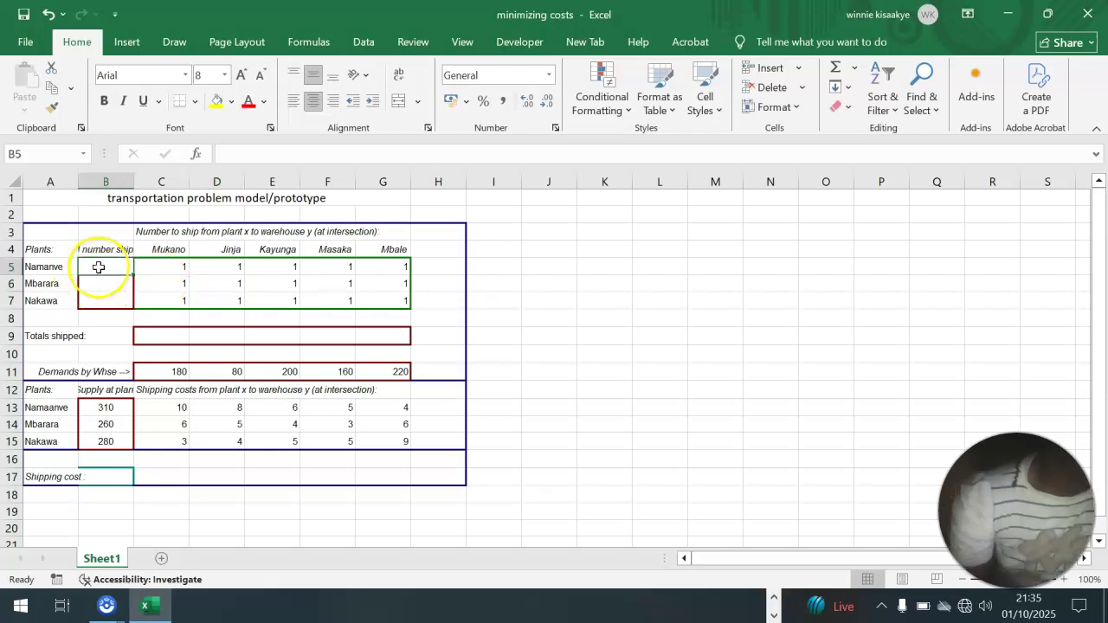
text(=sum)
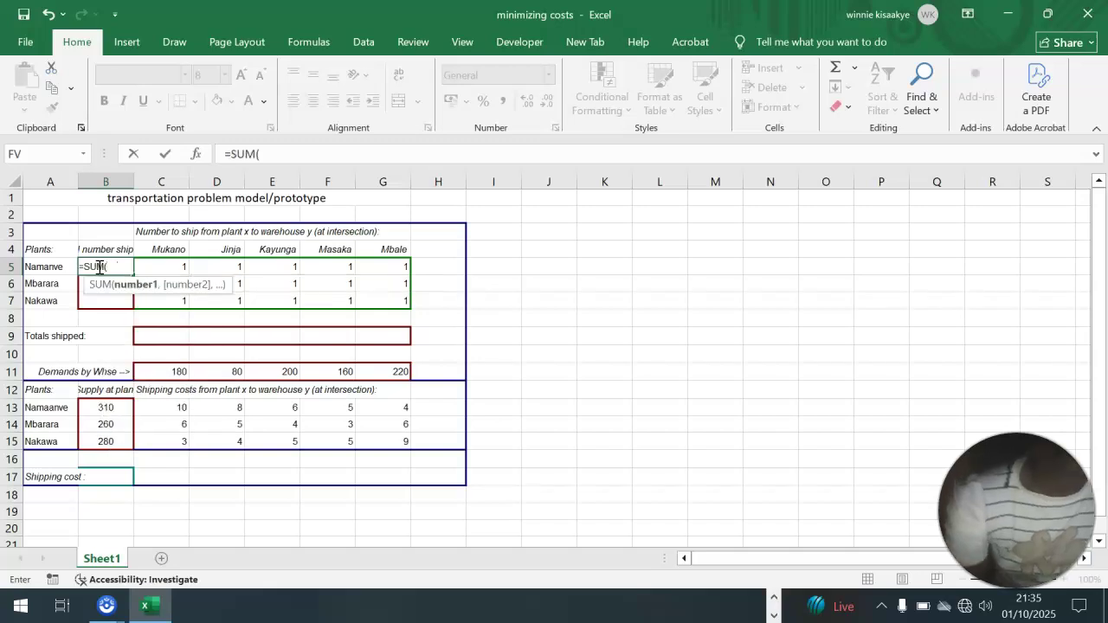
text(()
drag(405, 268, 159, 266)
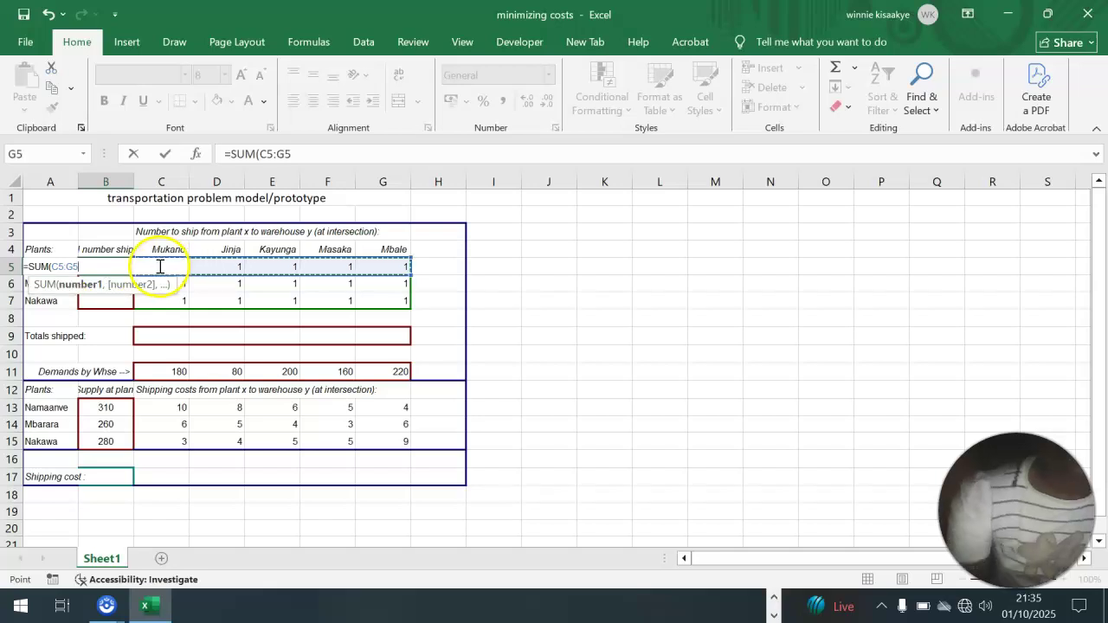
key(Return)
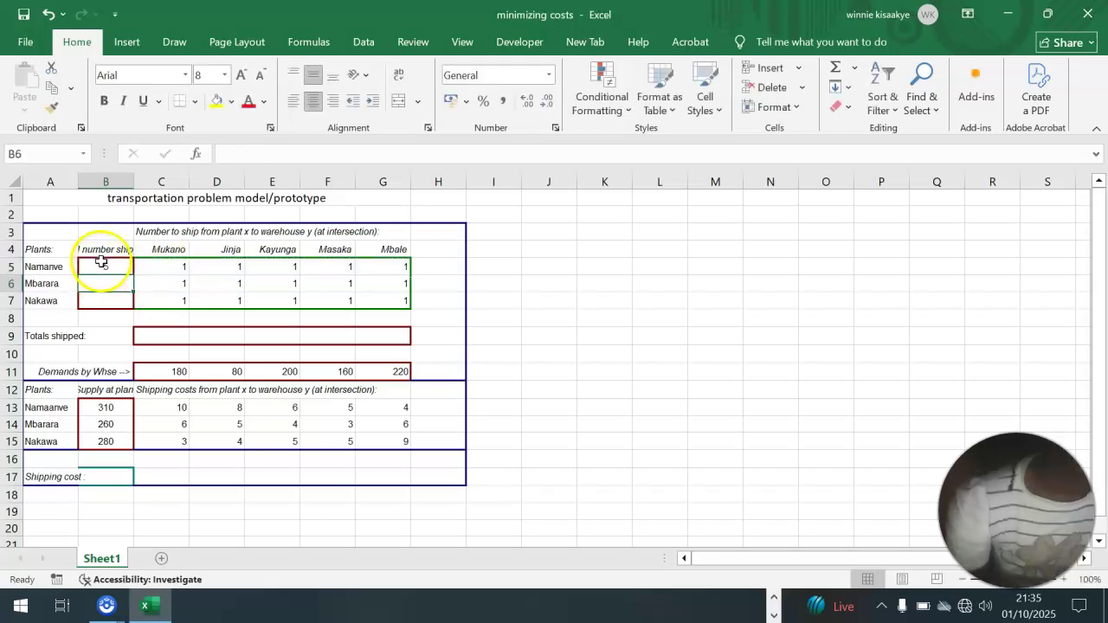
drag(133, 276, 143, 320)
- Total the Mukano shipments in cell C9 with =SUM(C5:C7) and fill the formula across to G9
click(148, 337)
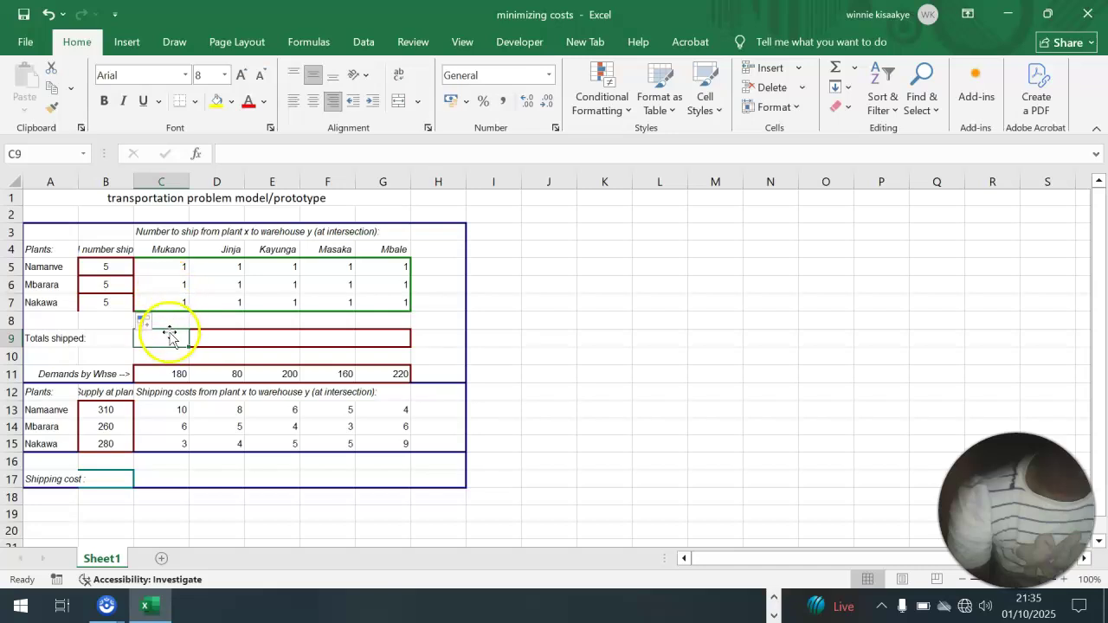
text(=sum)
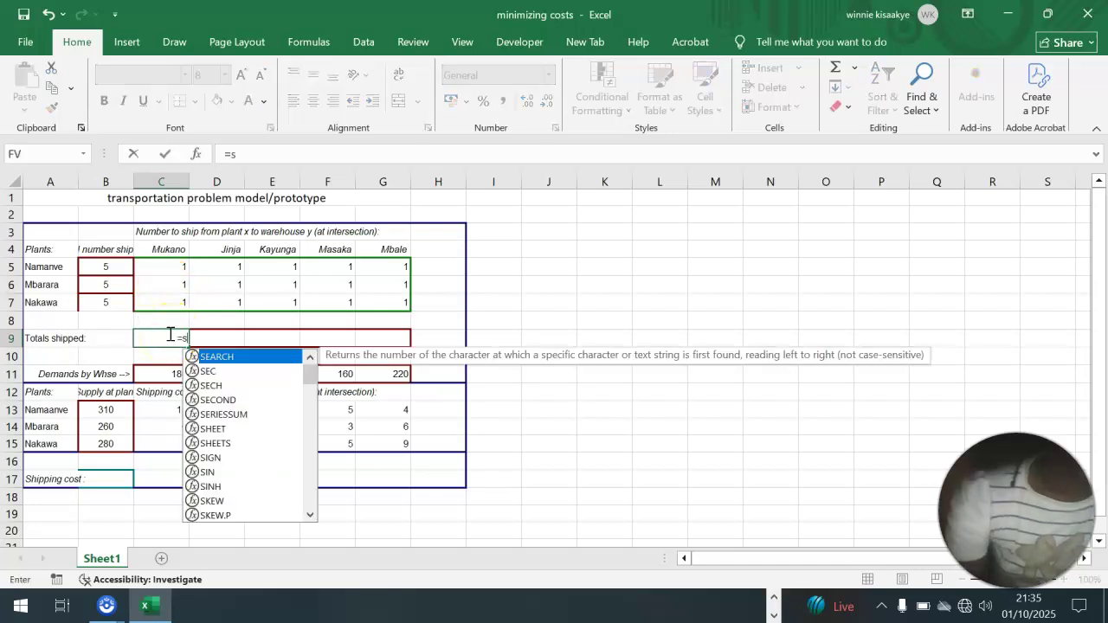
key(Tab)
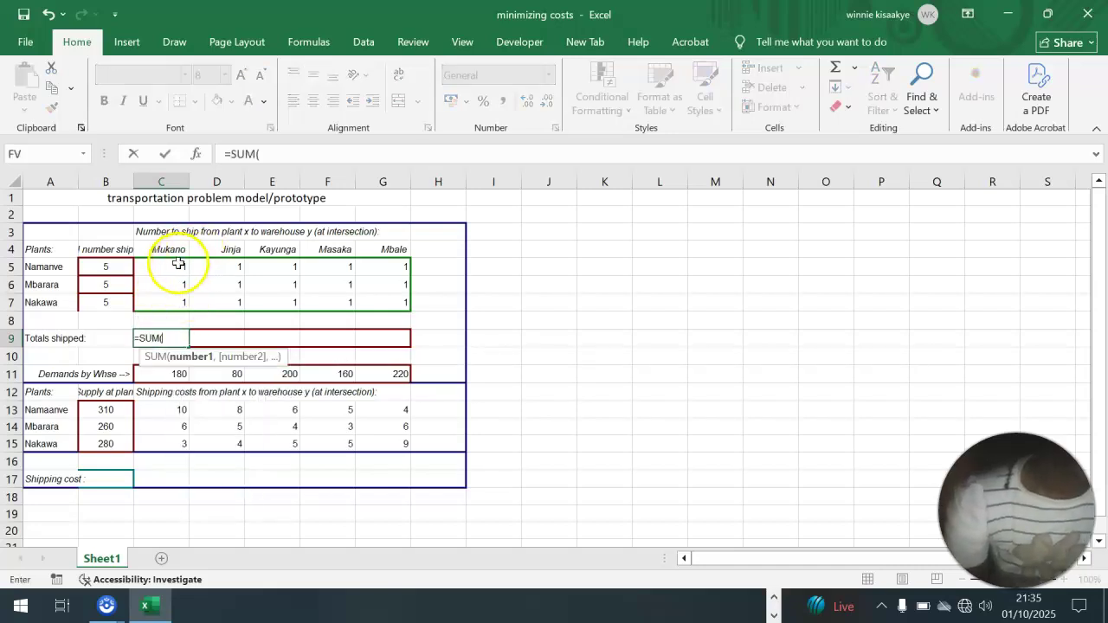
drag(182, 265, 175, 301)
key(Return)
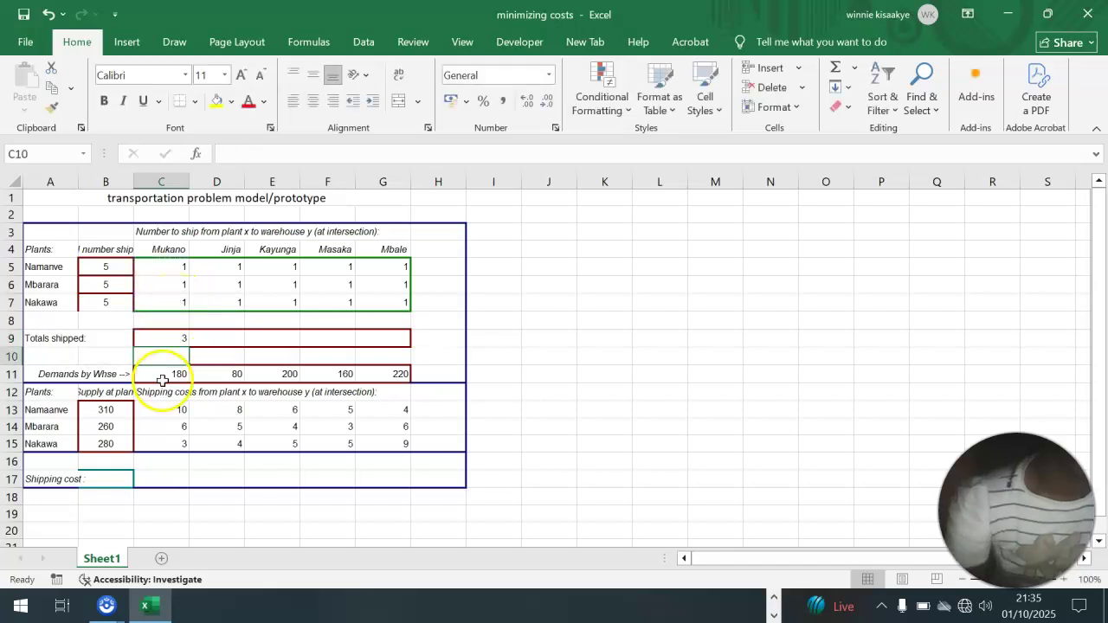
click(177, 337)
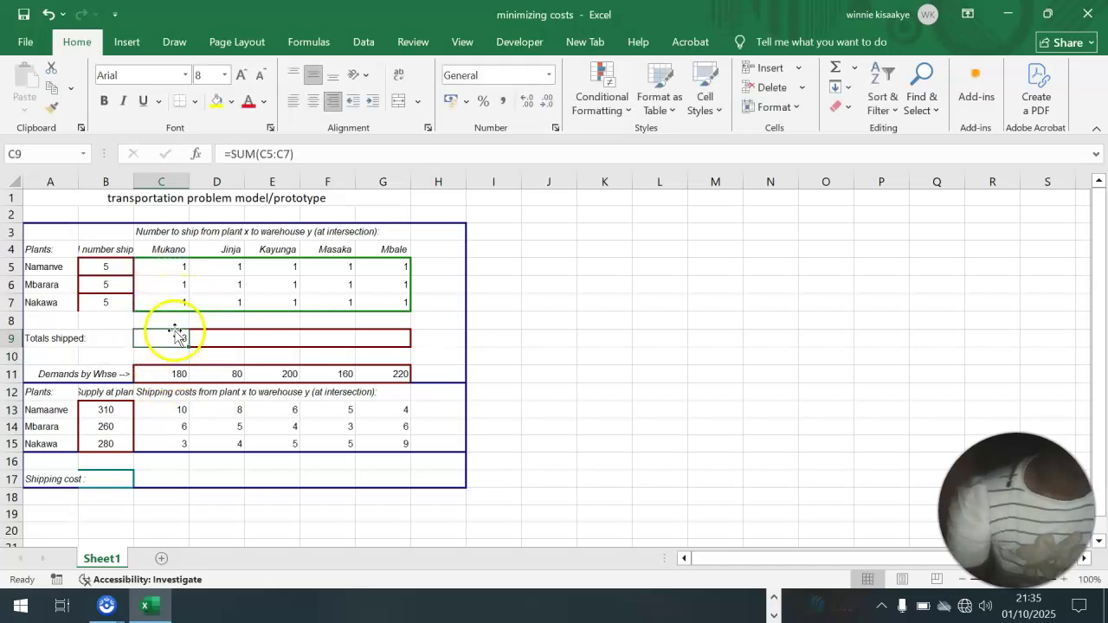
drag(188, 345, 411, 356)
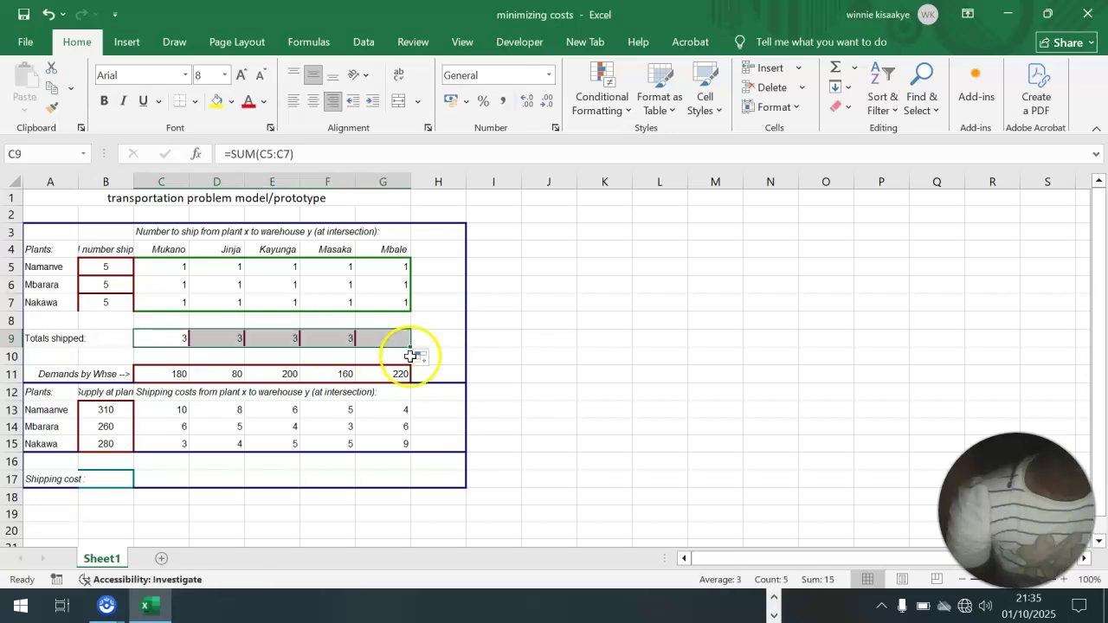
- Widen column A to about twice its width so the row labels have more room
click(272, 477)
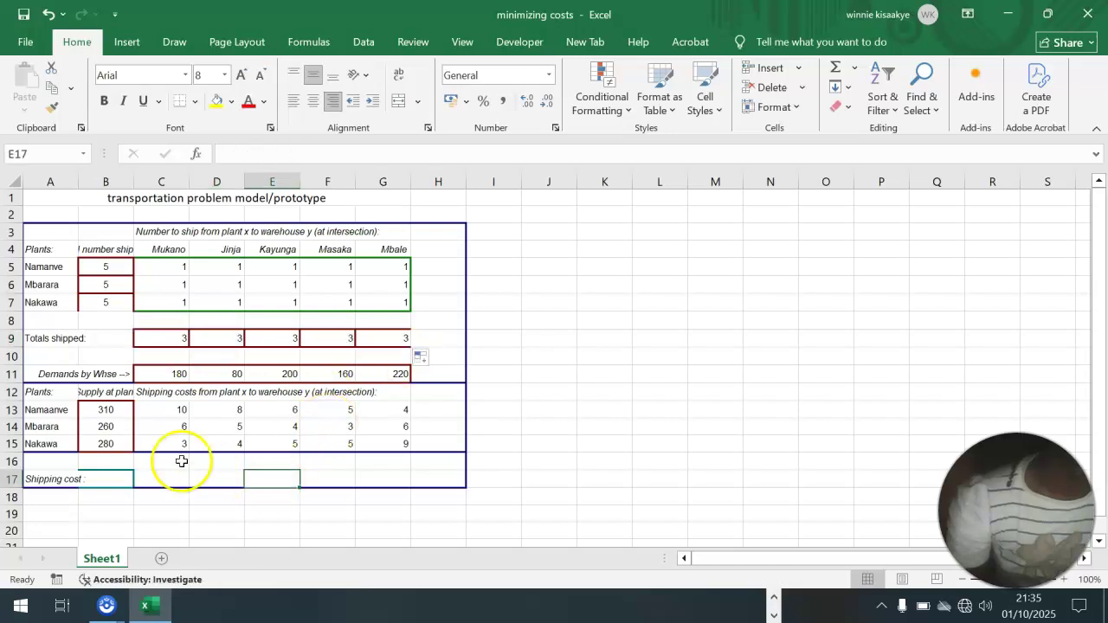
click(152, 478)
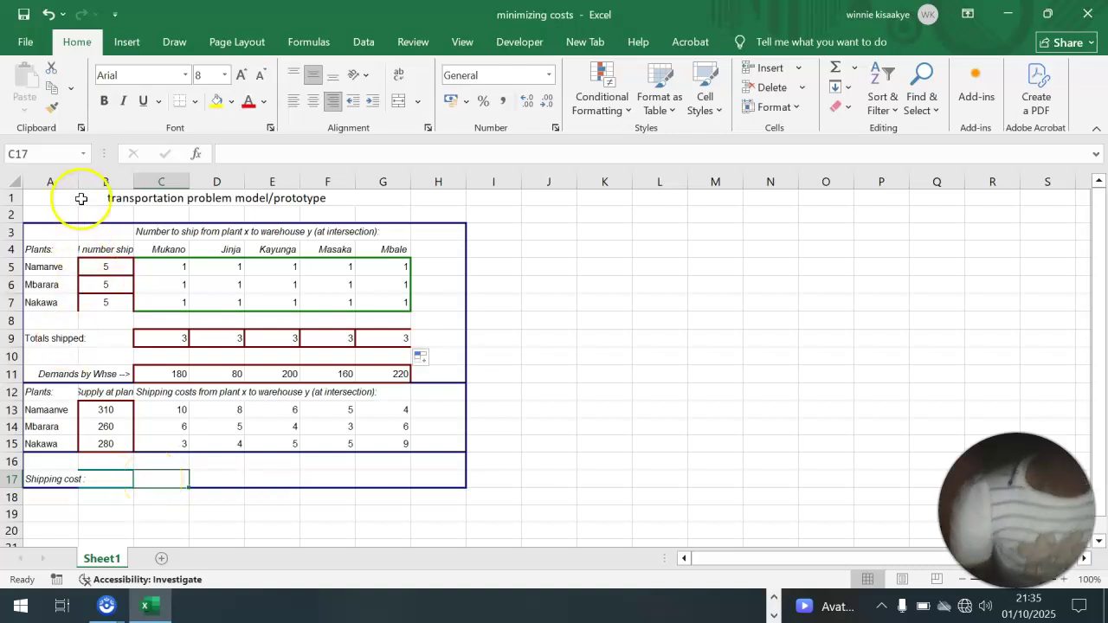
click(77, 229)
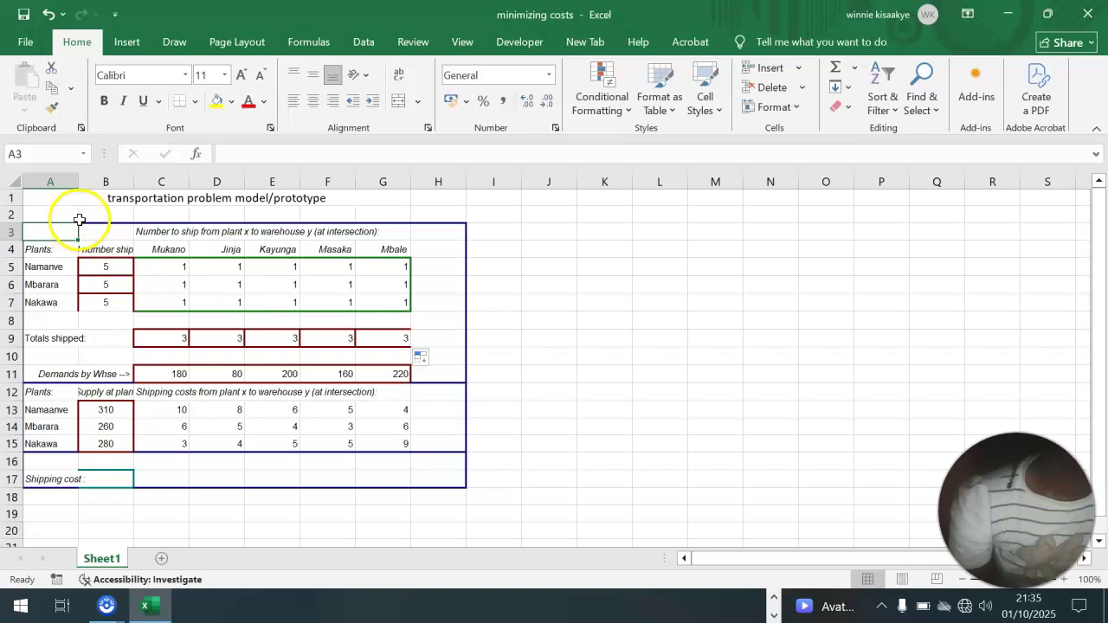
click(75, 284)
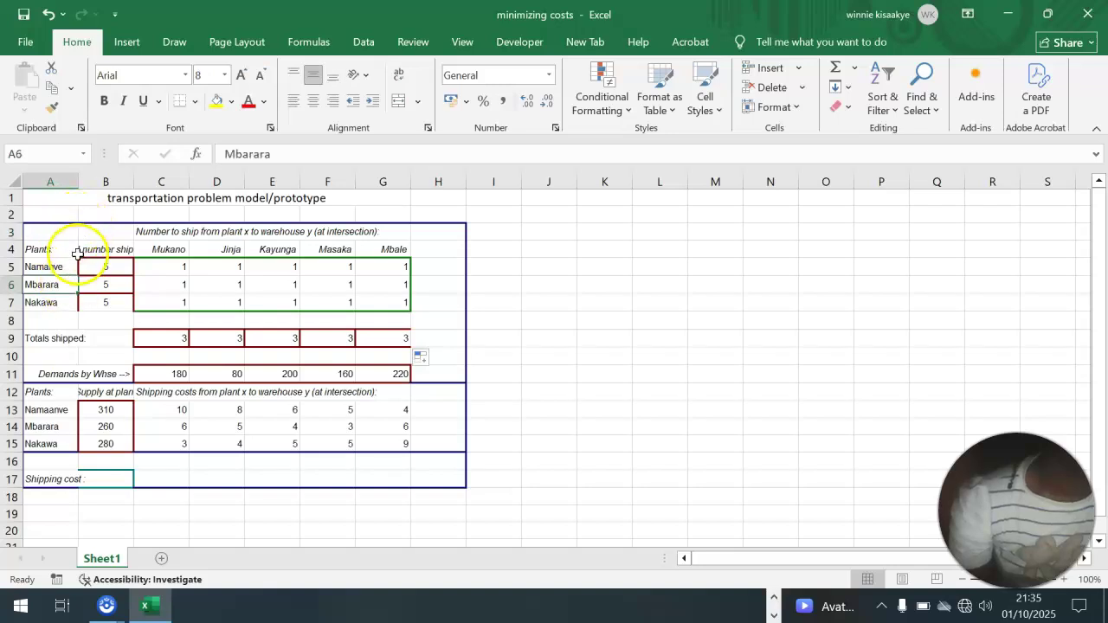
click(76, 251)
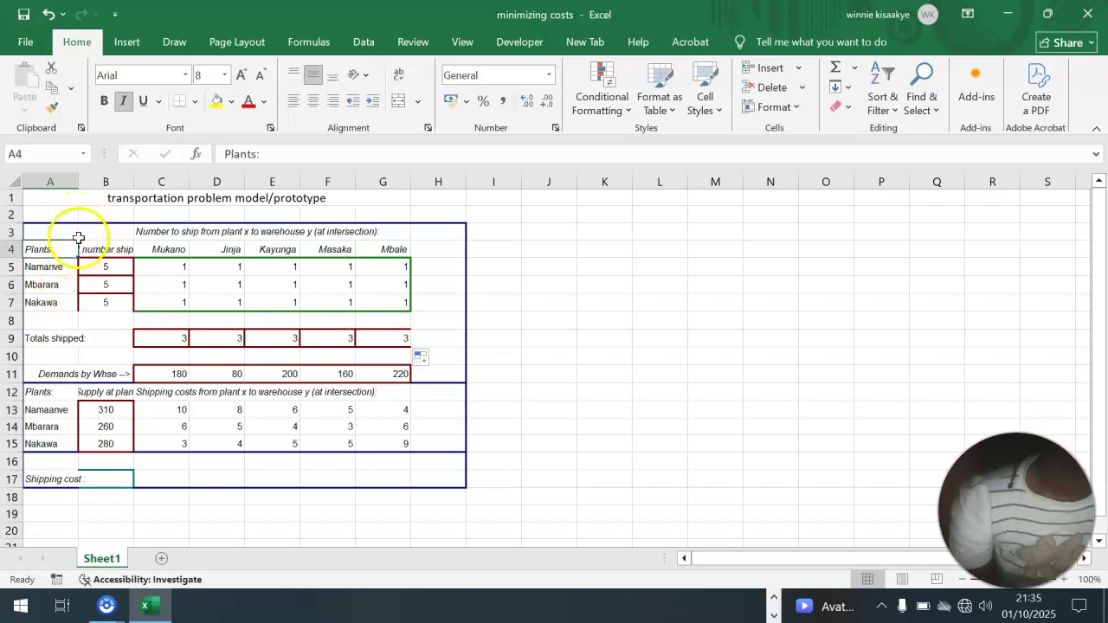
click(78, 213)
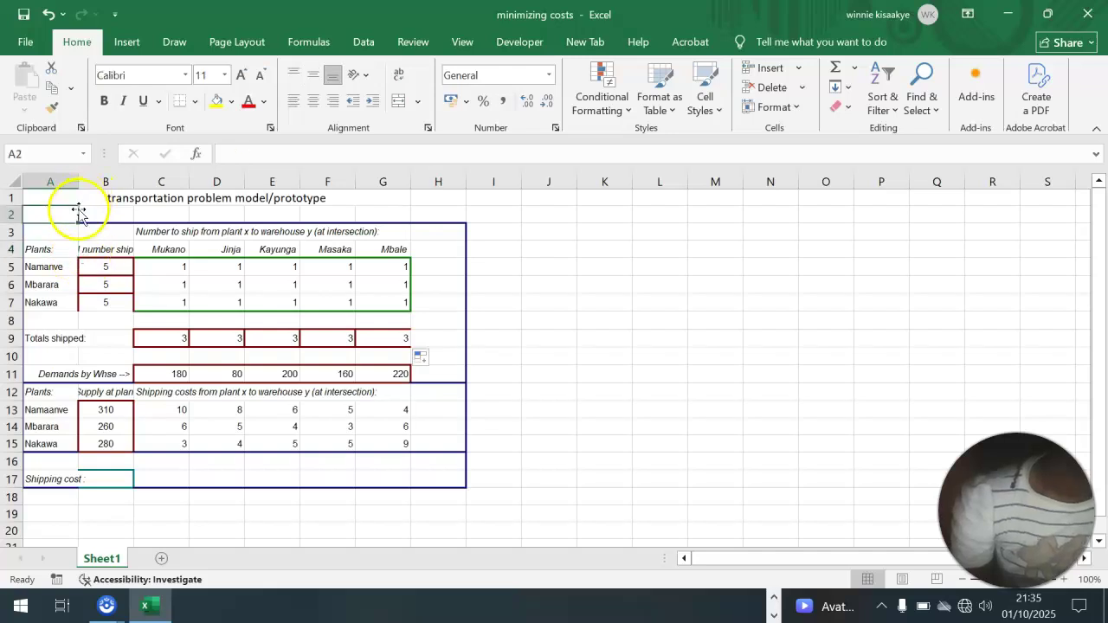
drag(81, 180, 127, 180)
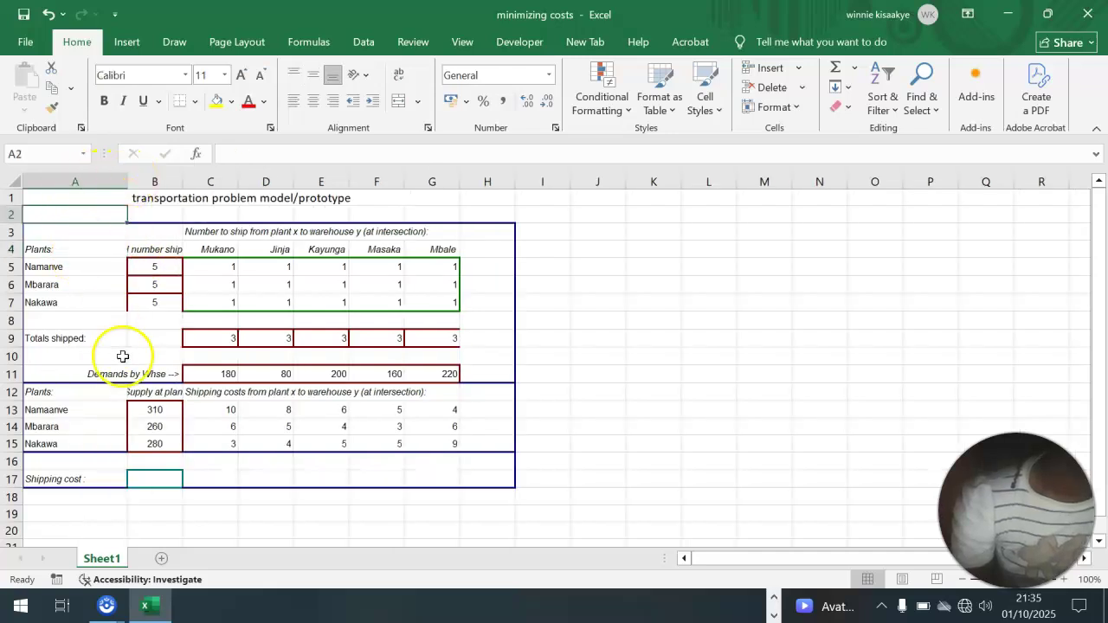
- Enter =SUM(C13:C14) in the shipping cost row at cell C17 and fill the formula across to G17
click(144, 479)
click(206, 478)
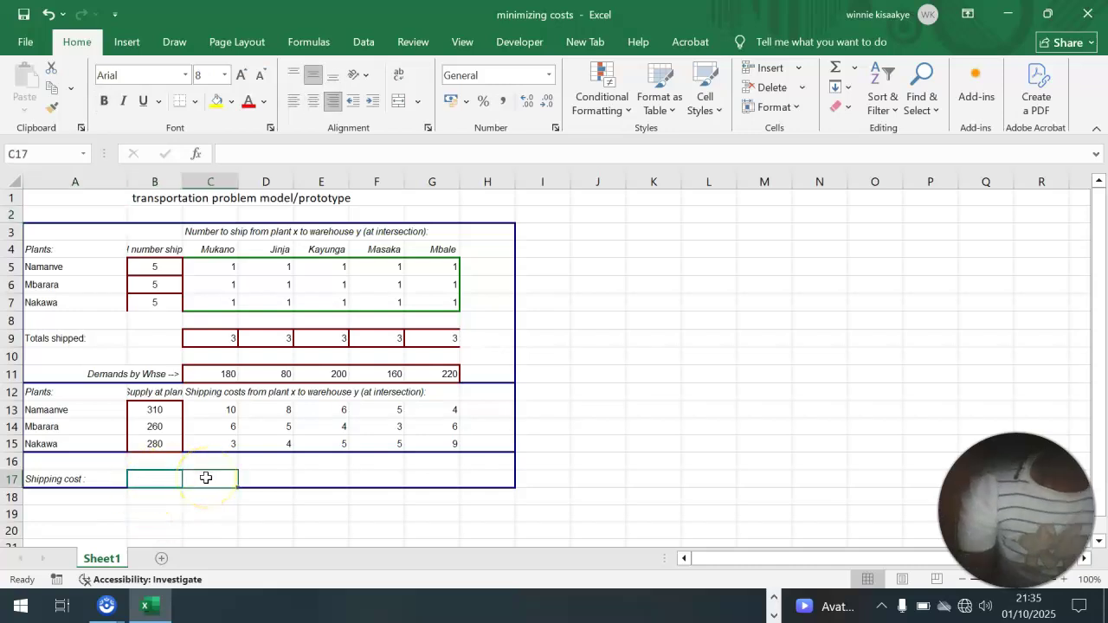
text(=sum)
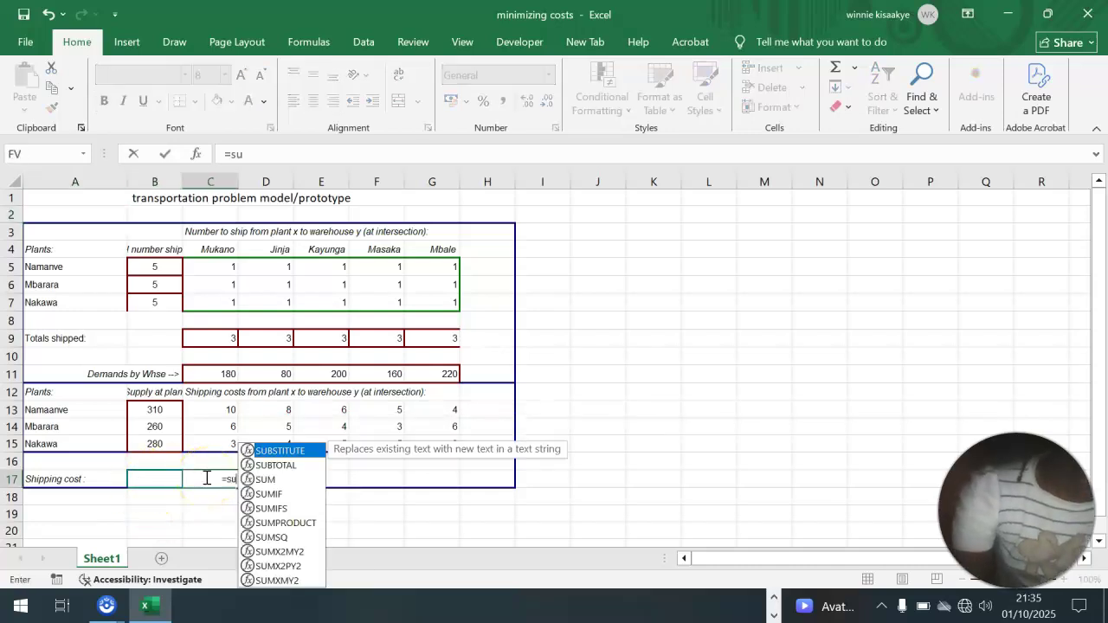
key(Tab)
drag(211, 410, 225, 433)
key(Return)
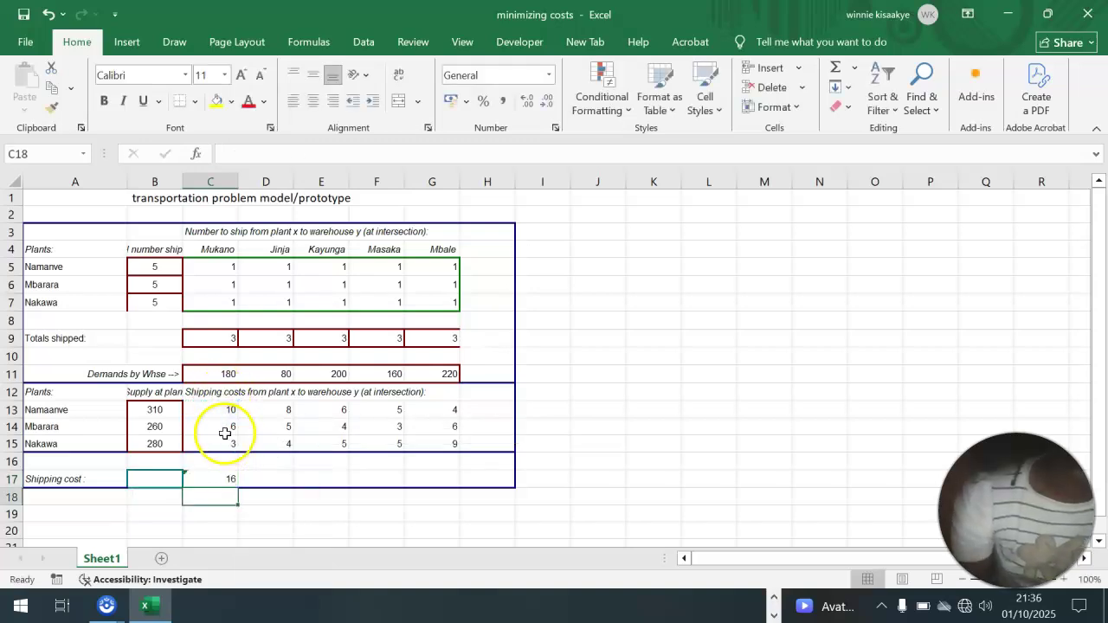
click(232, 481)
drag(239, 488, 450, 480)
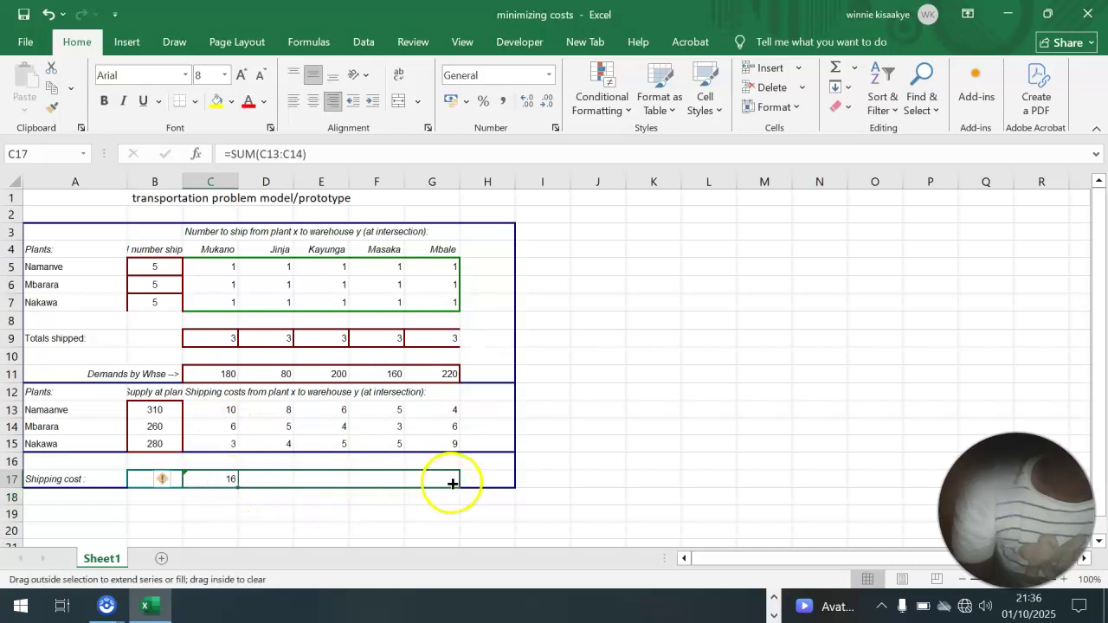
drag(222, 476, 398, 476)
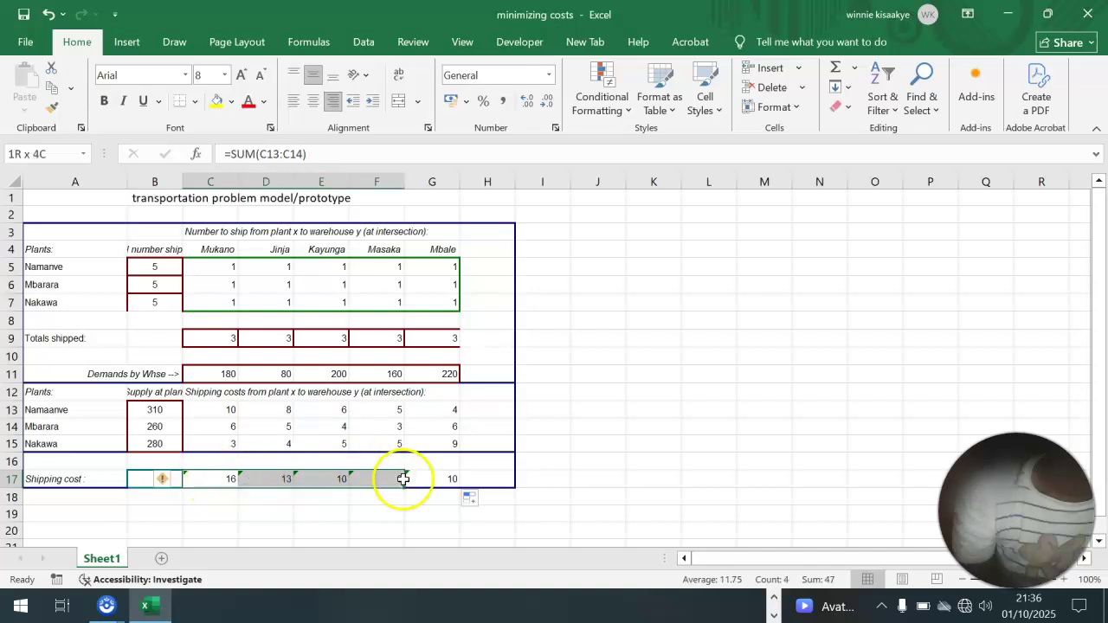
click(355, 514)
click(147, 481)
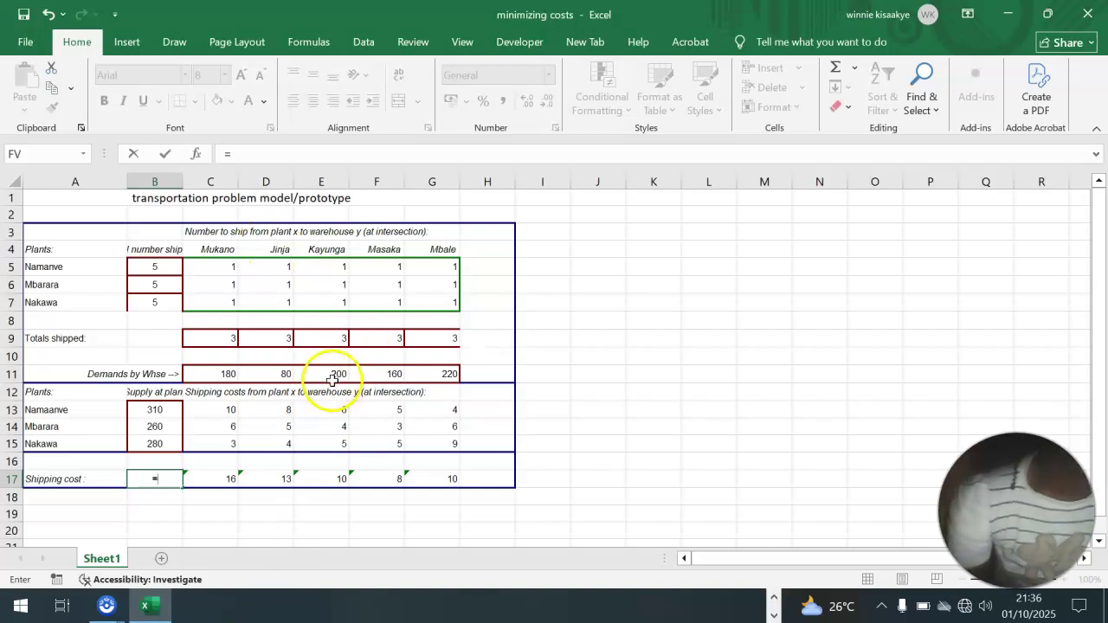
click(423, 476)
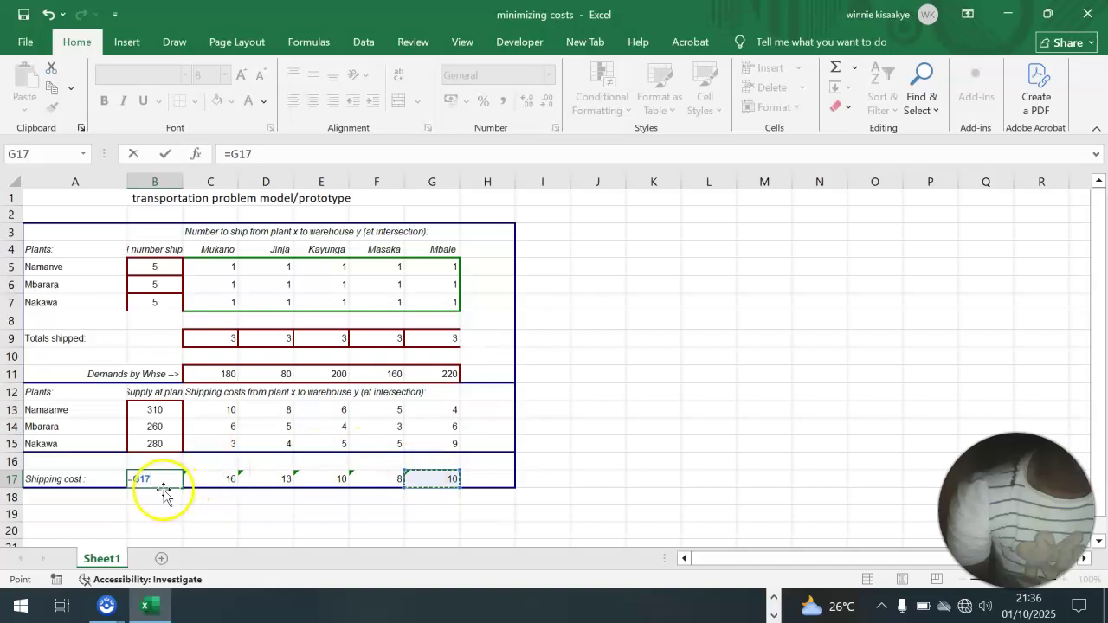
key(BackSpace)
key(BackSpace)
key(BackSpace)
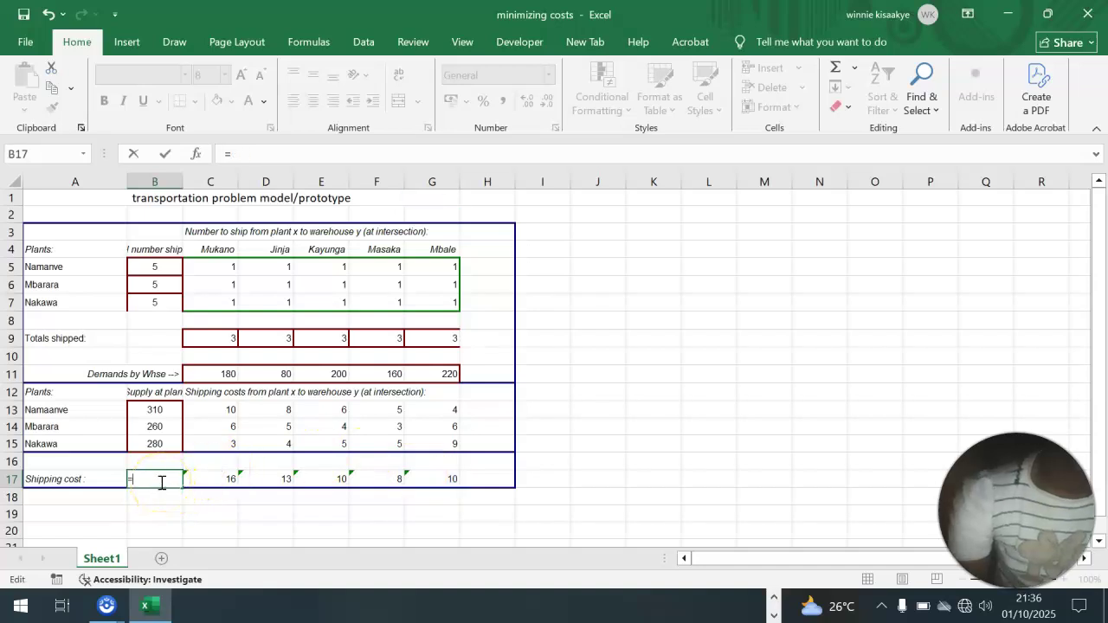
text(sum)
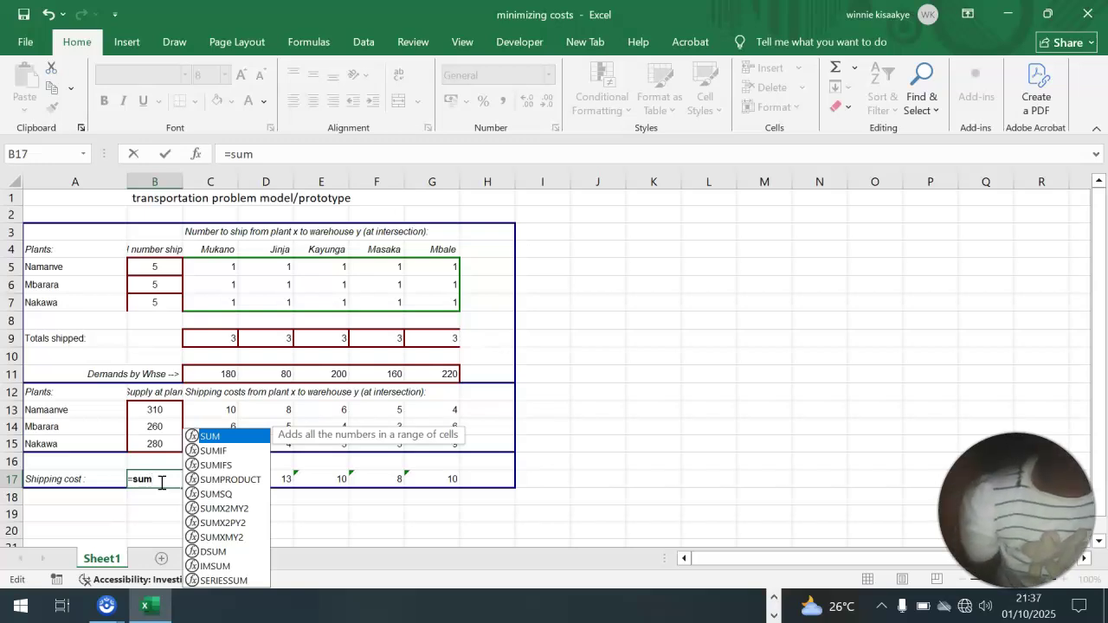
key(BackSpace)
key(BackSpace)
key(BackSpace)
key(BackSpace)
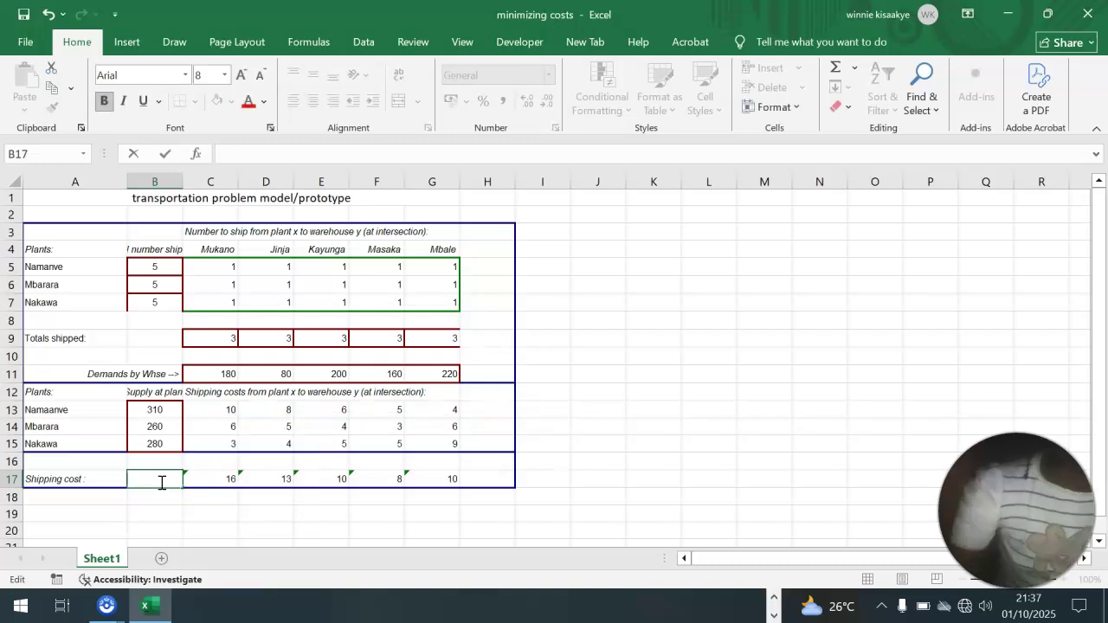
click(331, 476)
- Examine the shipment quantities, the totals shipped row, the warehouse demands, the plant supplies and the formula in C17
drag(210, 265, 452, 303)
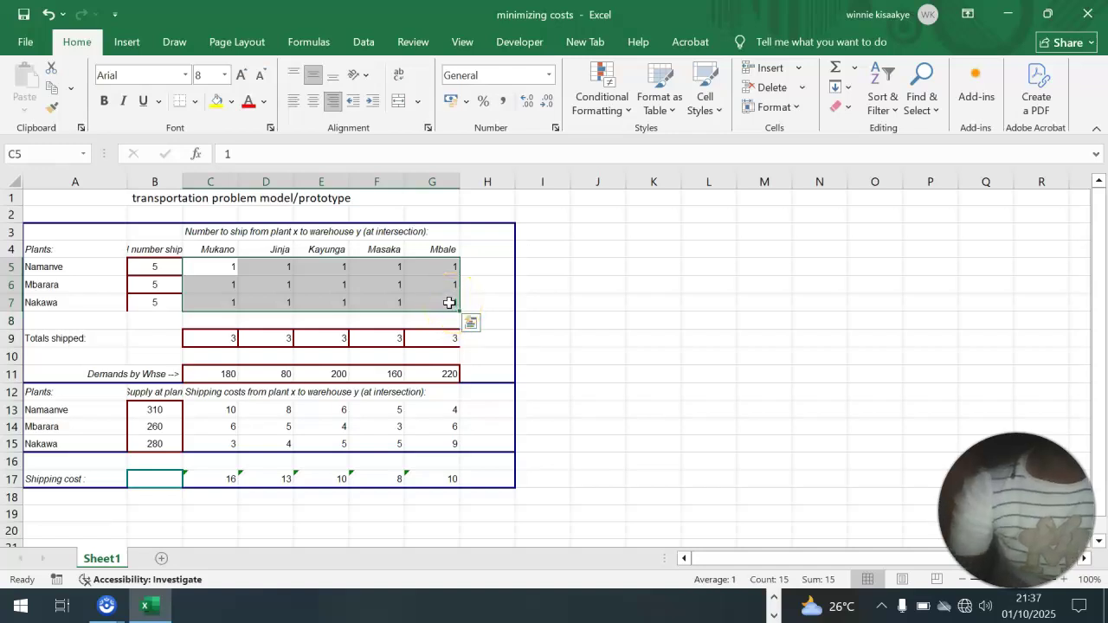
click(449, 302)
drag(166, 252, 376, 359)
click(374, 358)
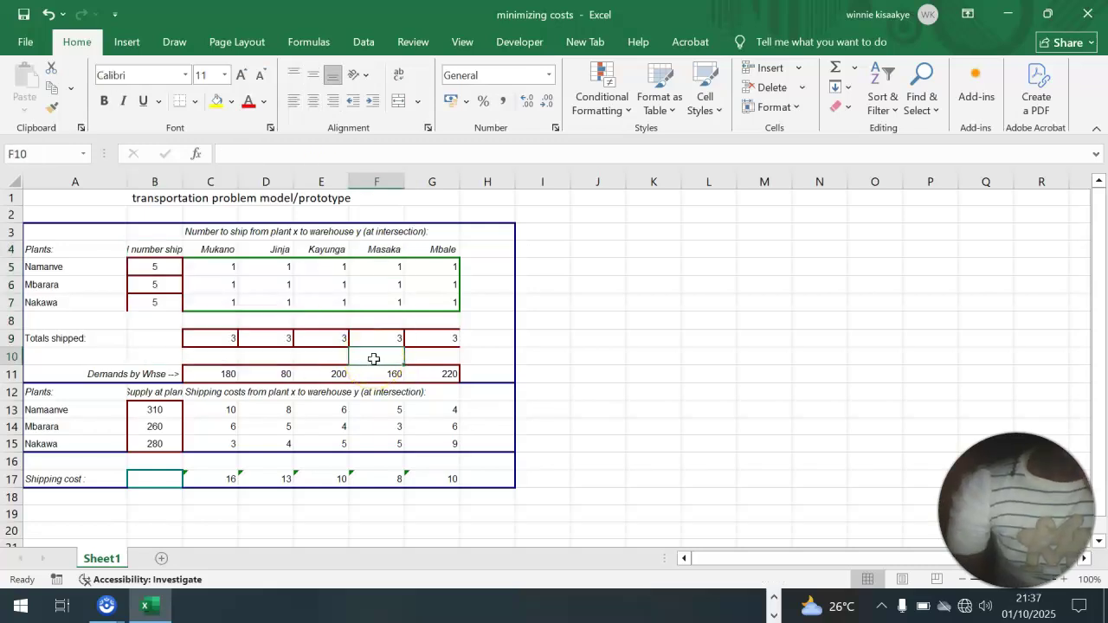
drag(221, 339, 470, 341)
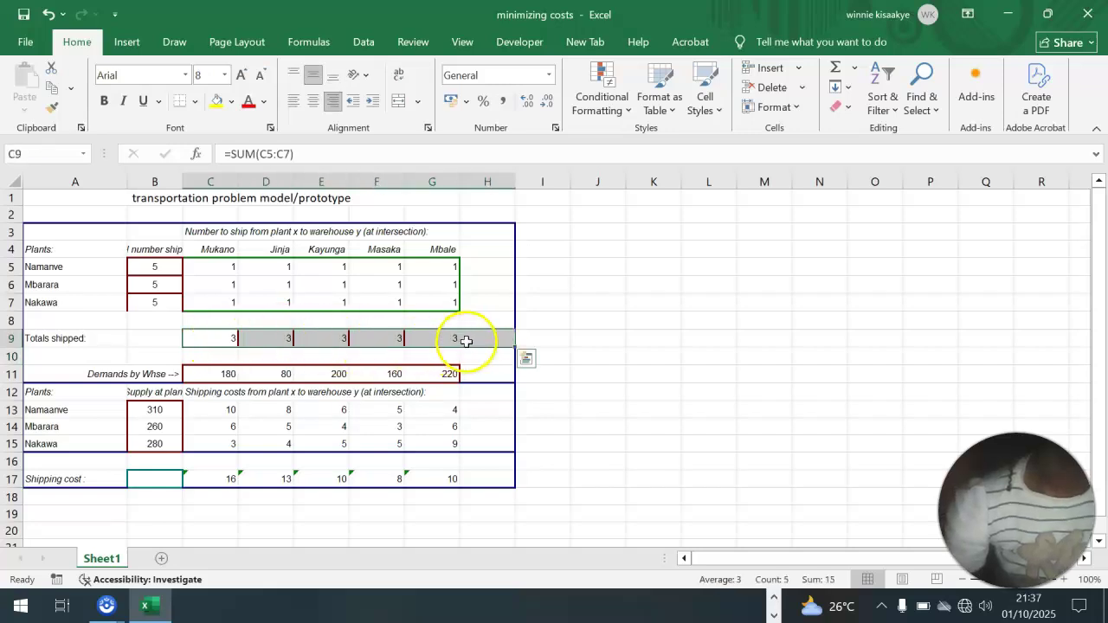
click(385, 372)
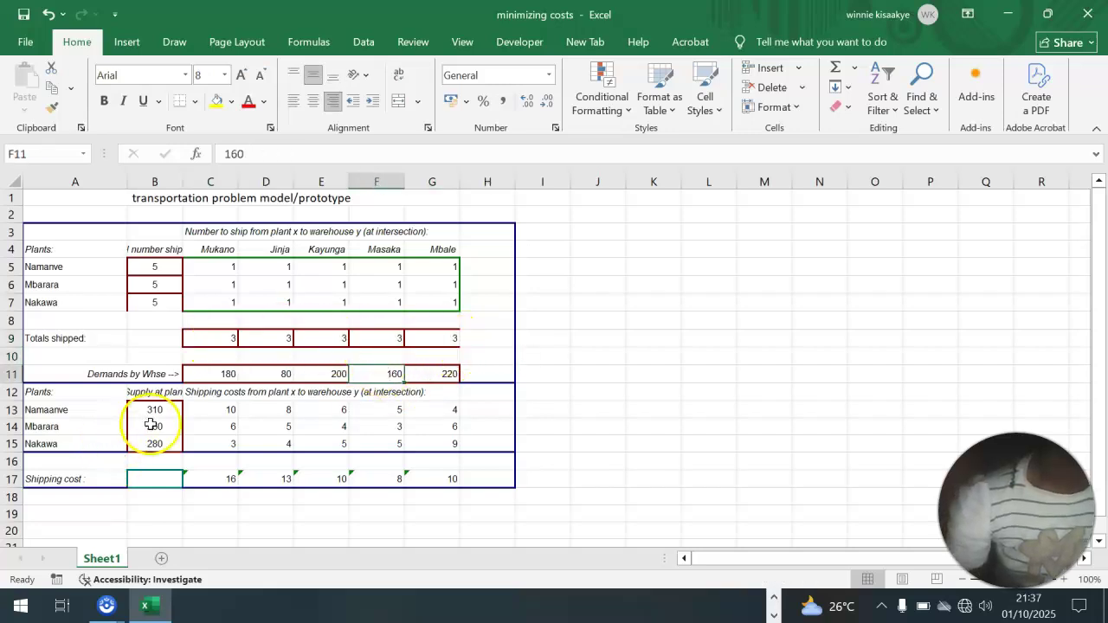
drag(147, 410, 165, 453)
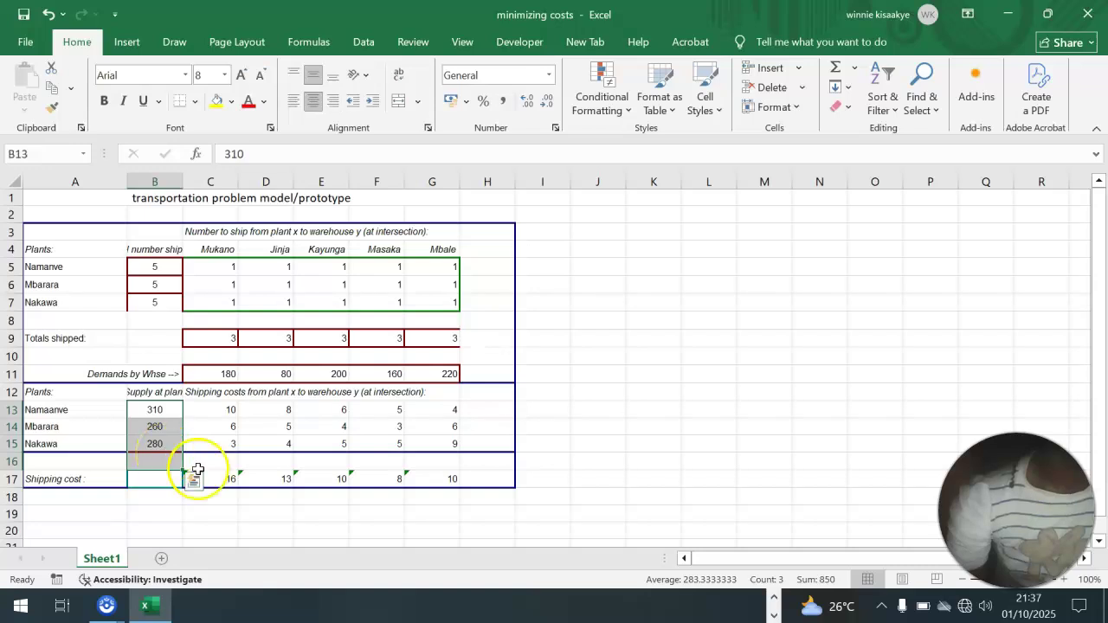
click(222, 477)
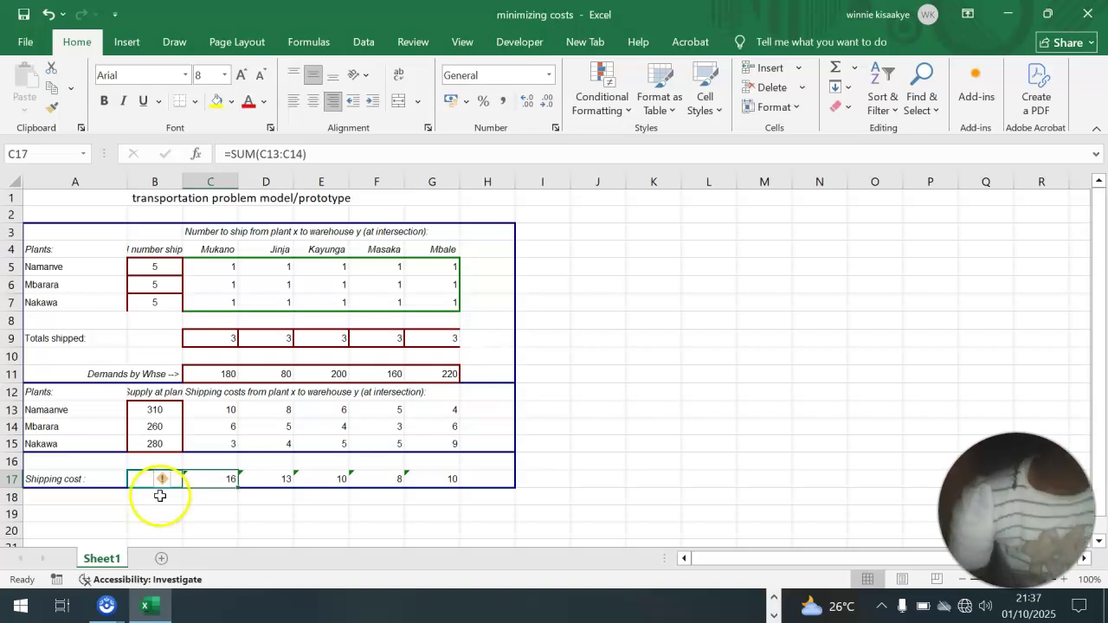
- Total the shipping cost row in cell B17 with =SUM(C17:G17)
click(144, 476)
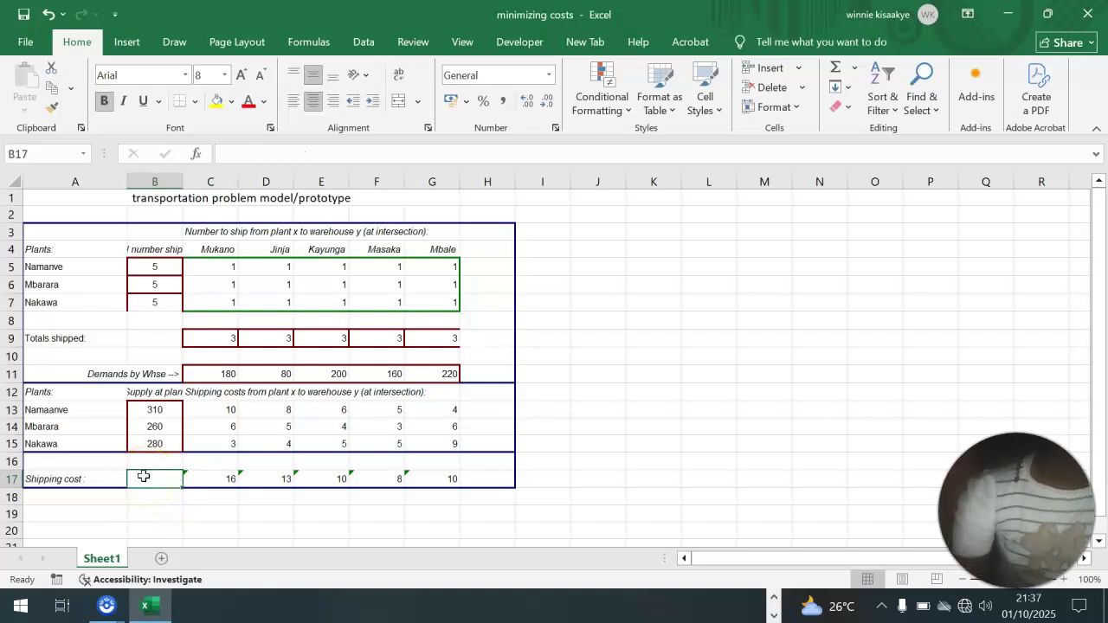
text(=sm)
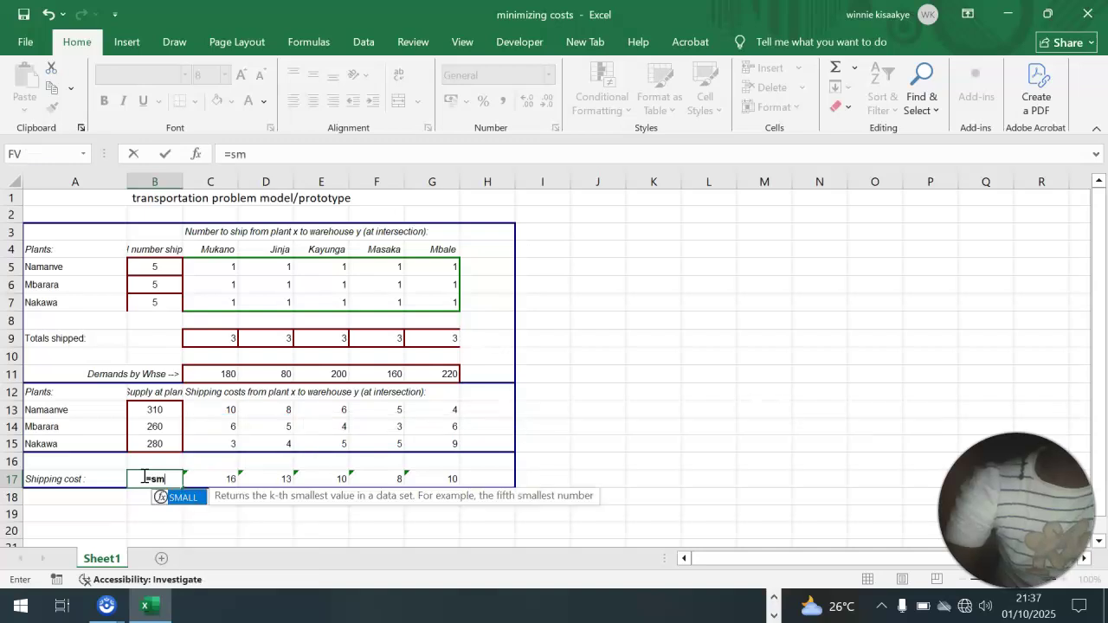
key(BackSpace)
text(um)
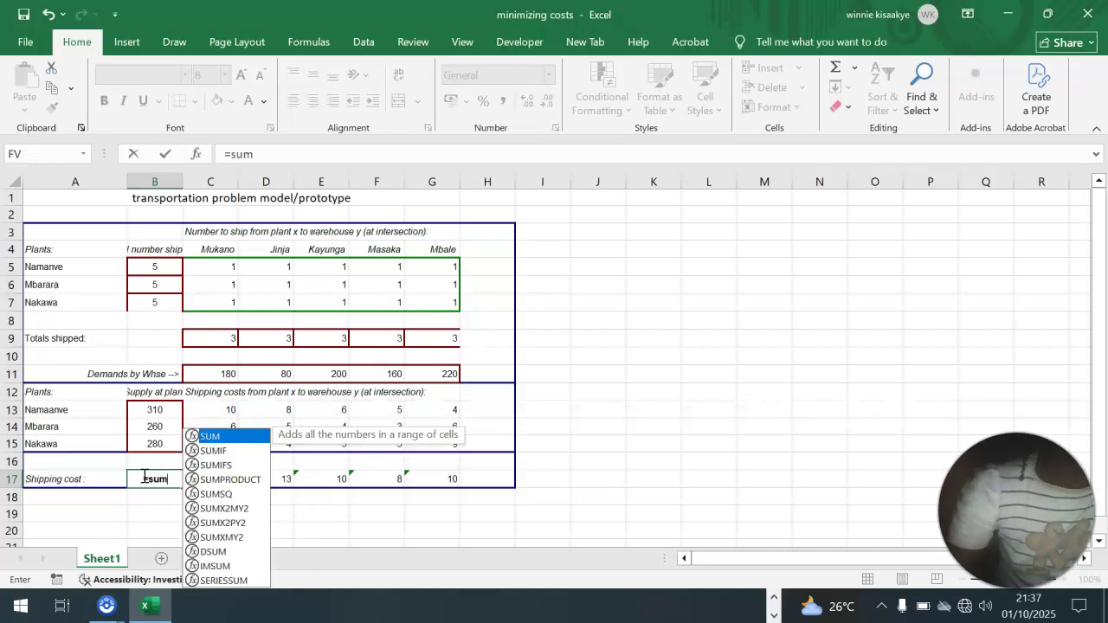
key(Tab)
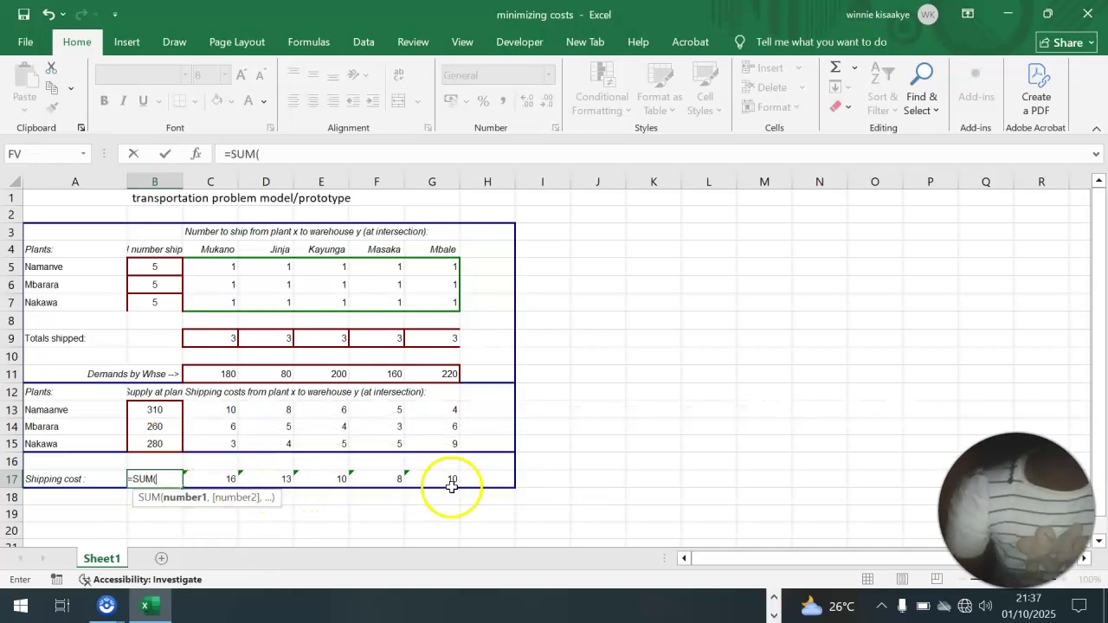
drag(457, 481, 218, 472)
key(Return)
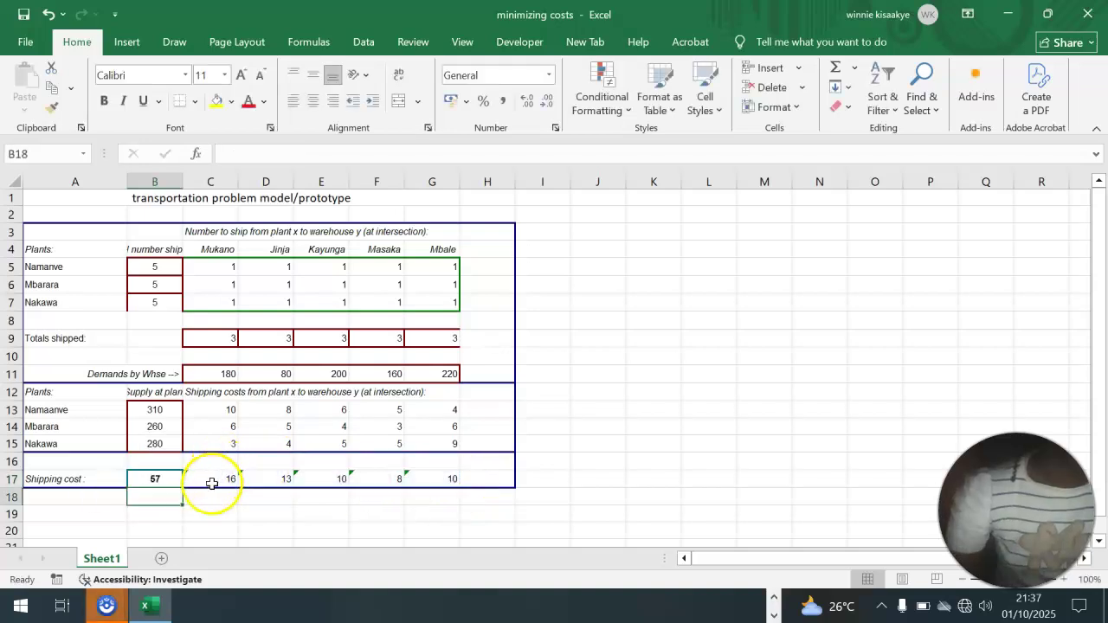
- Clear the total shipping cost formula from cell B17
click(161, 480)
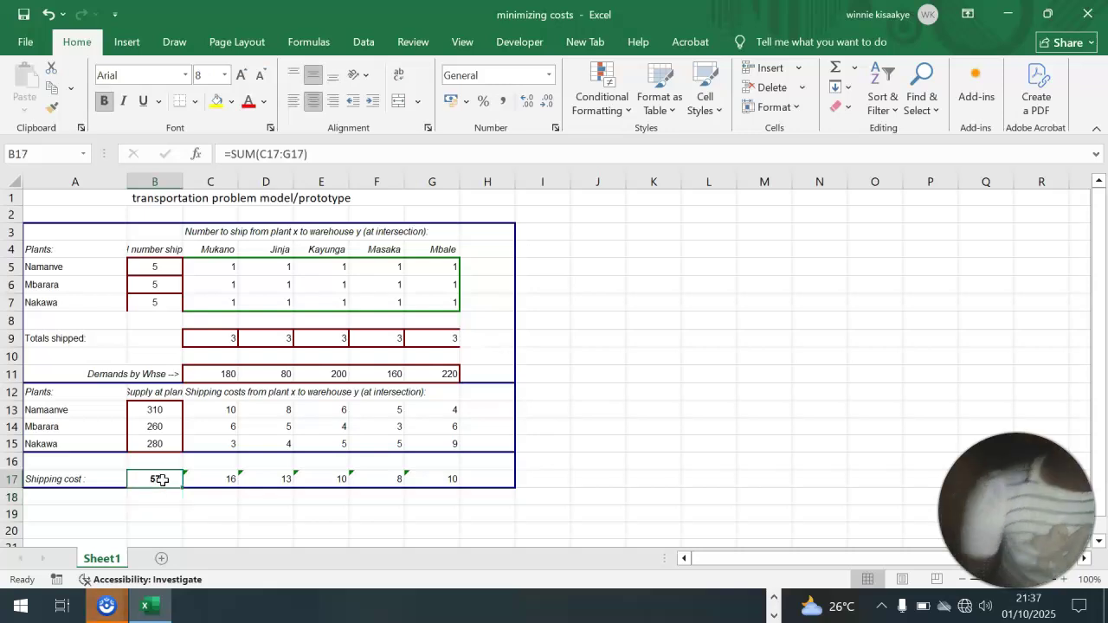
double_click(162, 481)
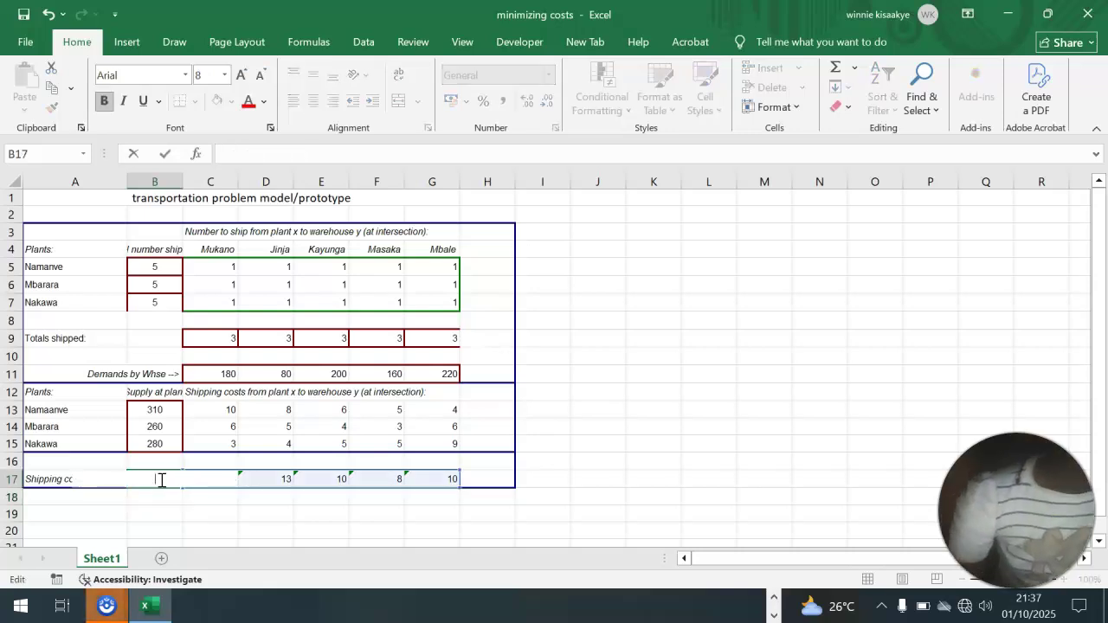
click(198, 527)
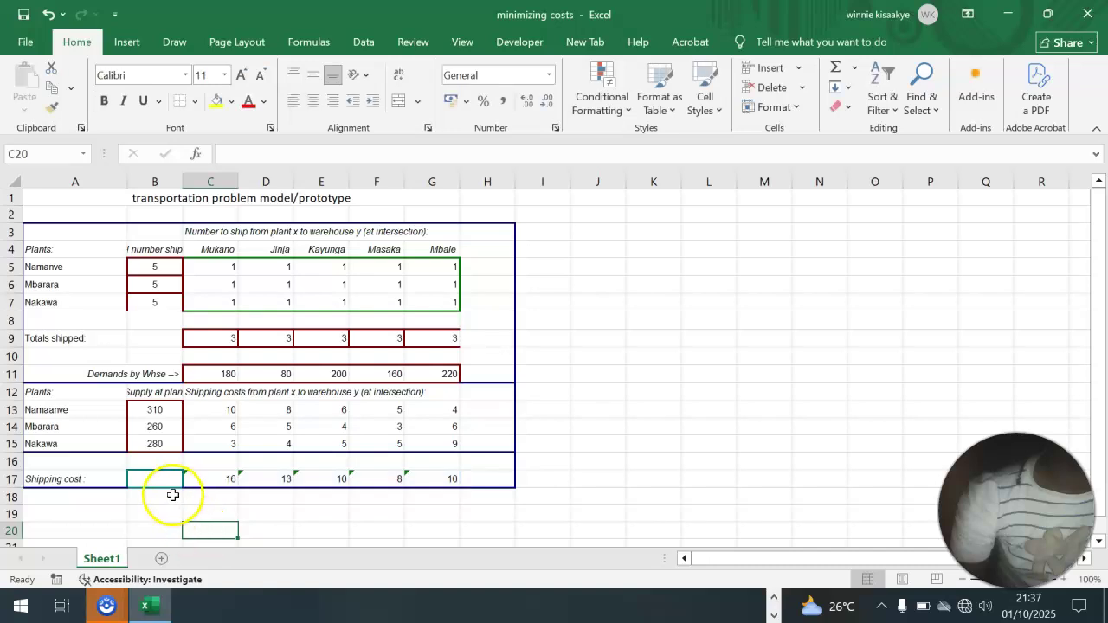
- Try totalling the shipping cost row in cell C20 with =SUM(C17:G17), and clear that cell
text(=sum)
key(Tab)
drag(198, 479, 446, 467)
key(Return)
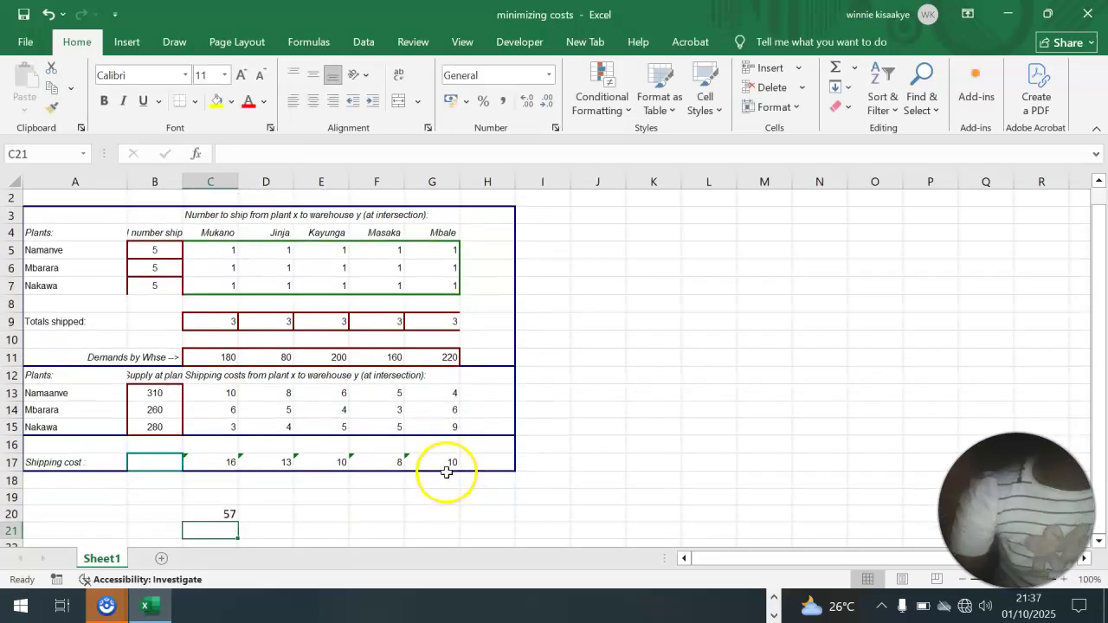
click(225, 514)
key(BackSpace)
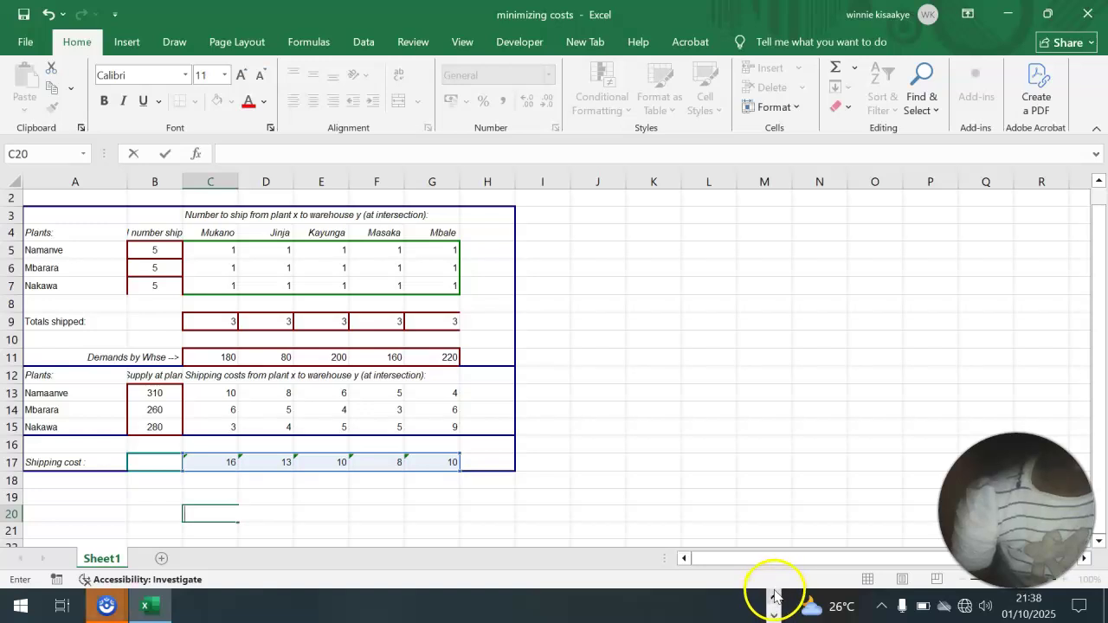
- Try to extend the Mukano shipping cost formula in C17 to cover all three plants, C13 to C15
click(230, 461)
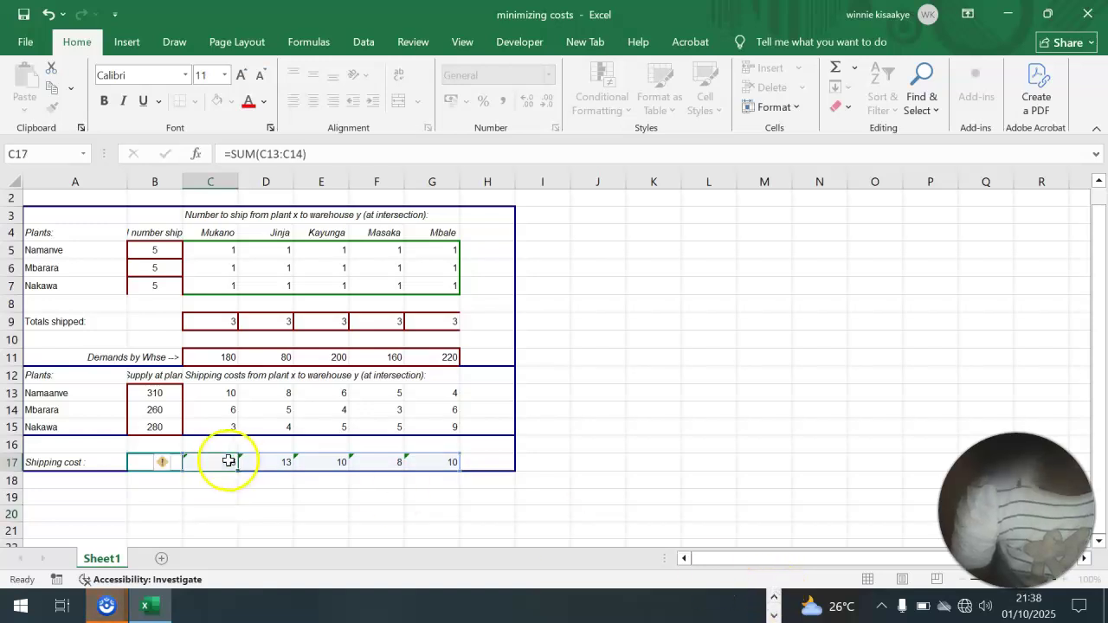
double_click(229, 462)
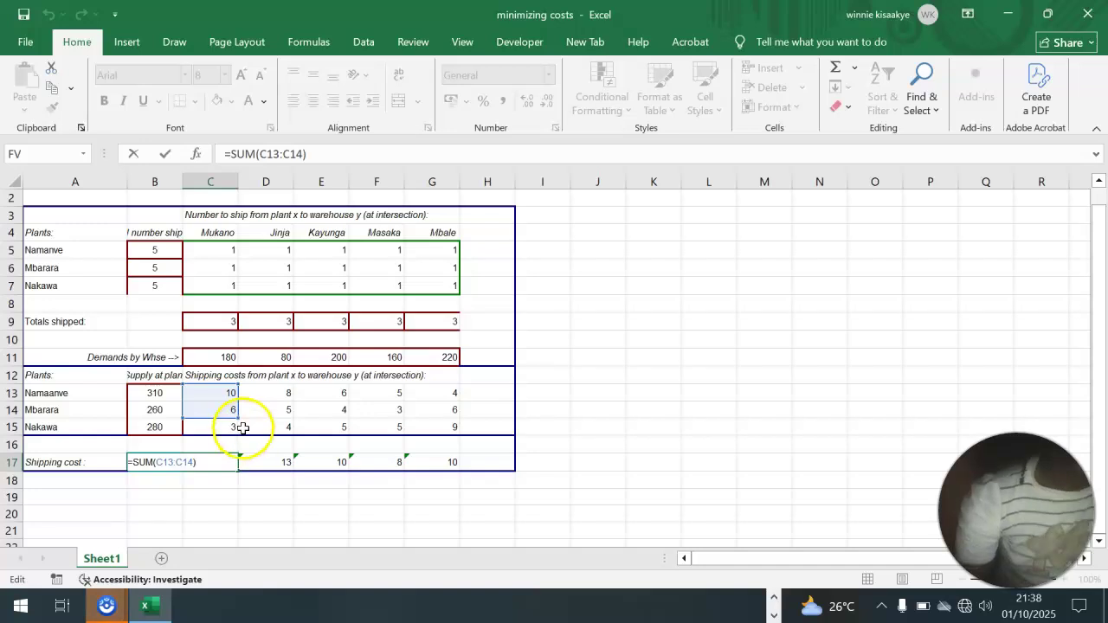
click(195, 465)
key(BackSpace)
key(BackSpace)
key(BackSpace)
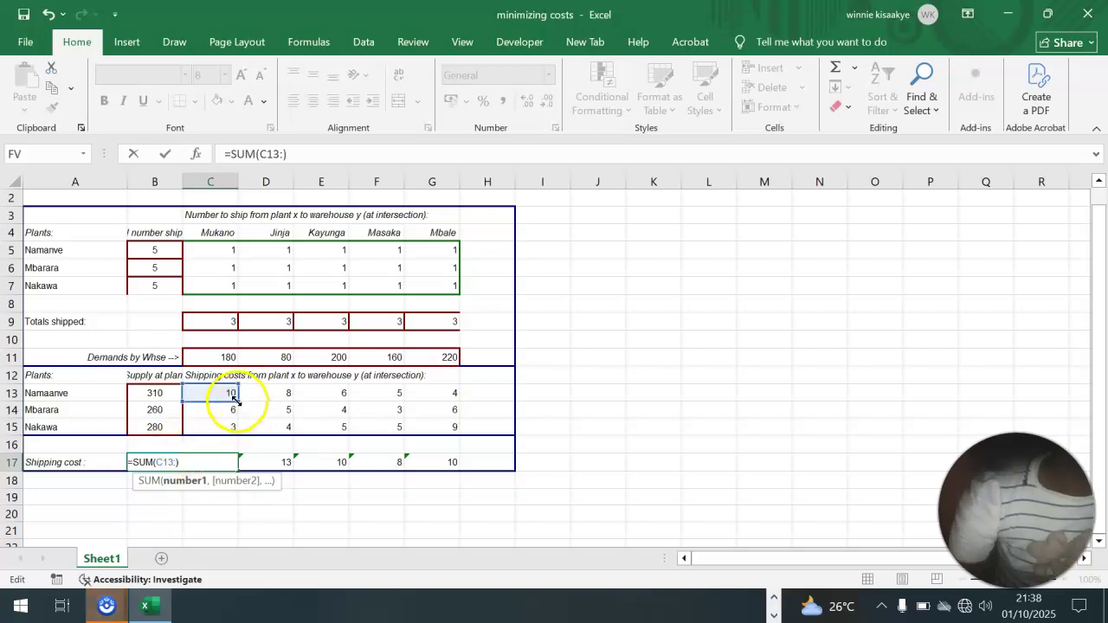
drag(235, 401, 242, 435)
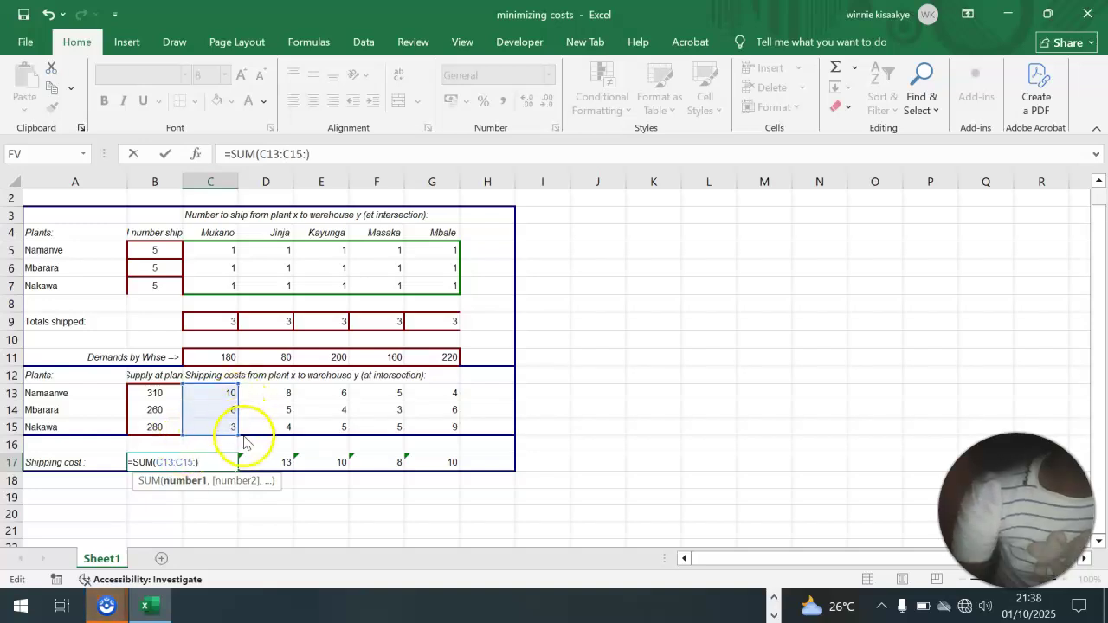
key(Return)
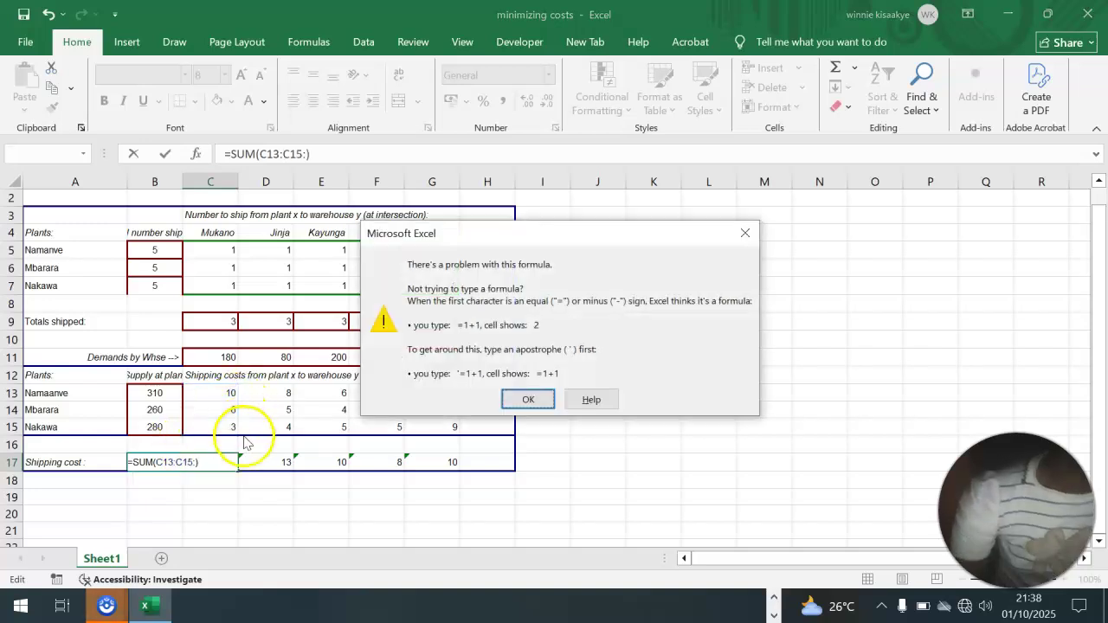
click(523, 399)
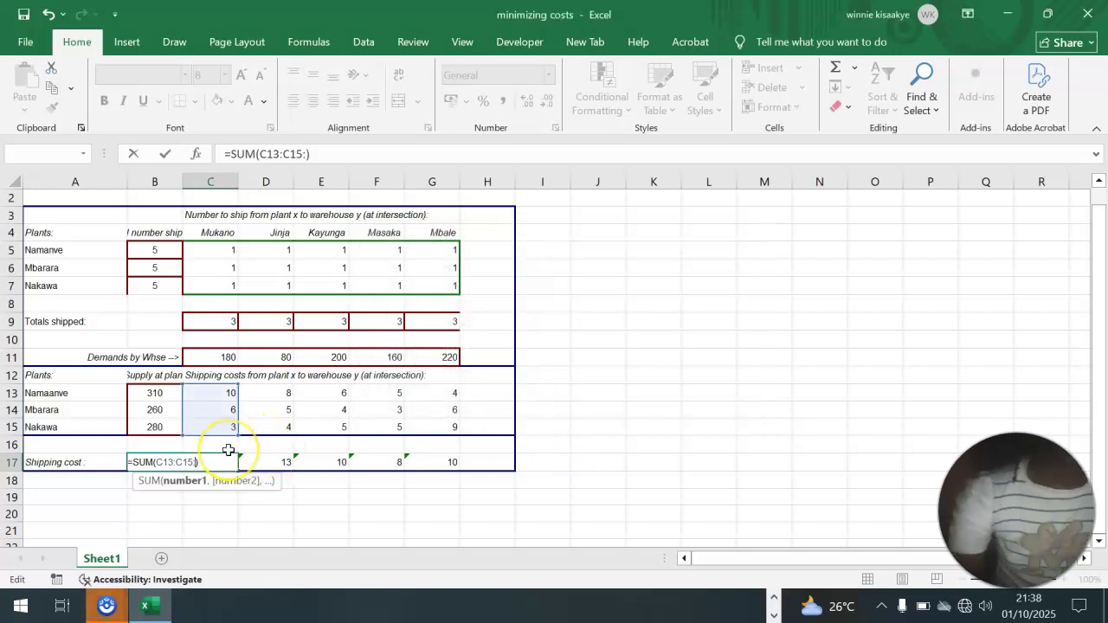
- Try to correct the range in C17's formula by cutting it back to =SUM(C13:) and re-entering it
key(BackSpace)
key(BackSpace)
key(BackSpace)
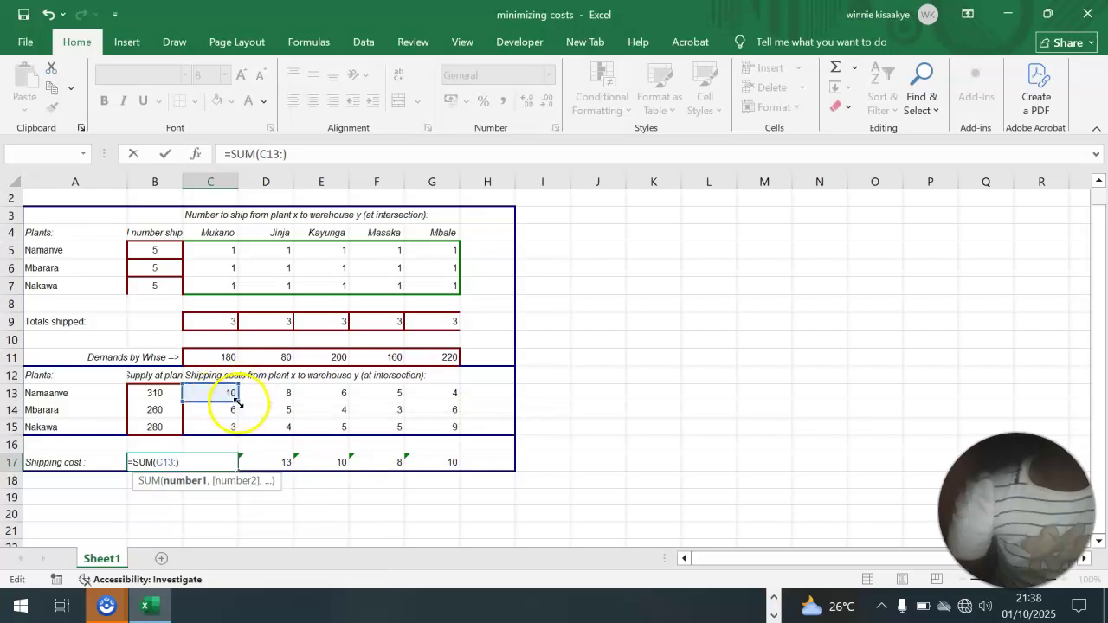
mouse_move(235, 400)
mouse_down()
mouse_move(236, 422)
mouse_move(234, 395)
mouse_up()
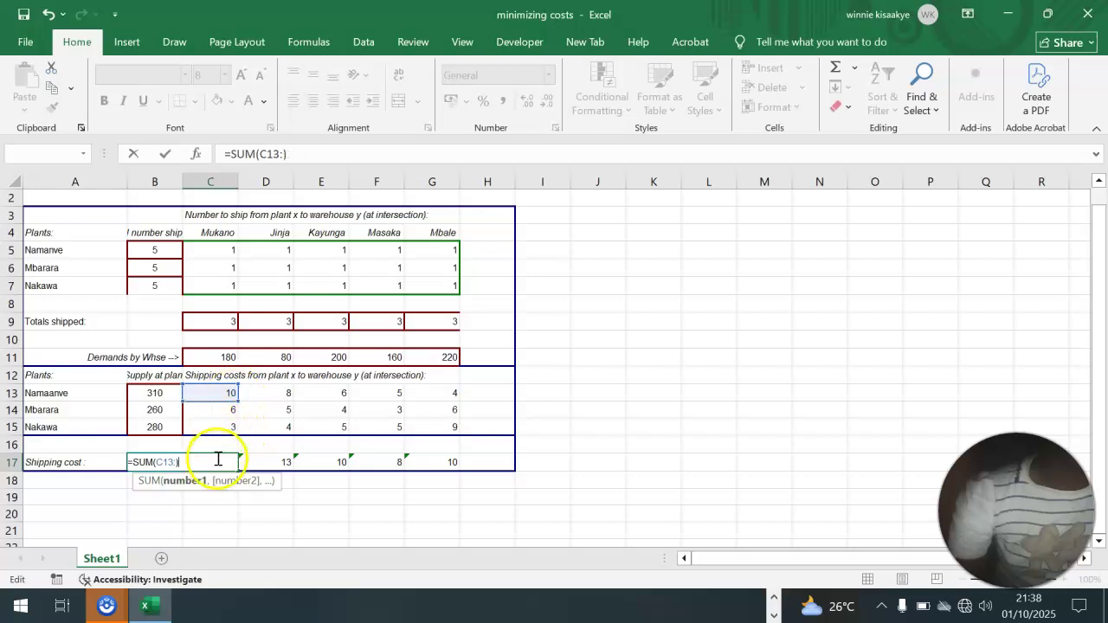
key(Return)
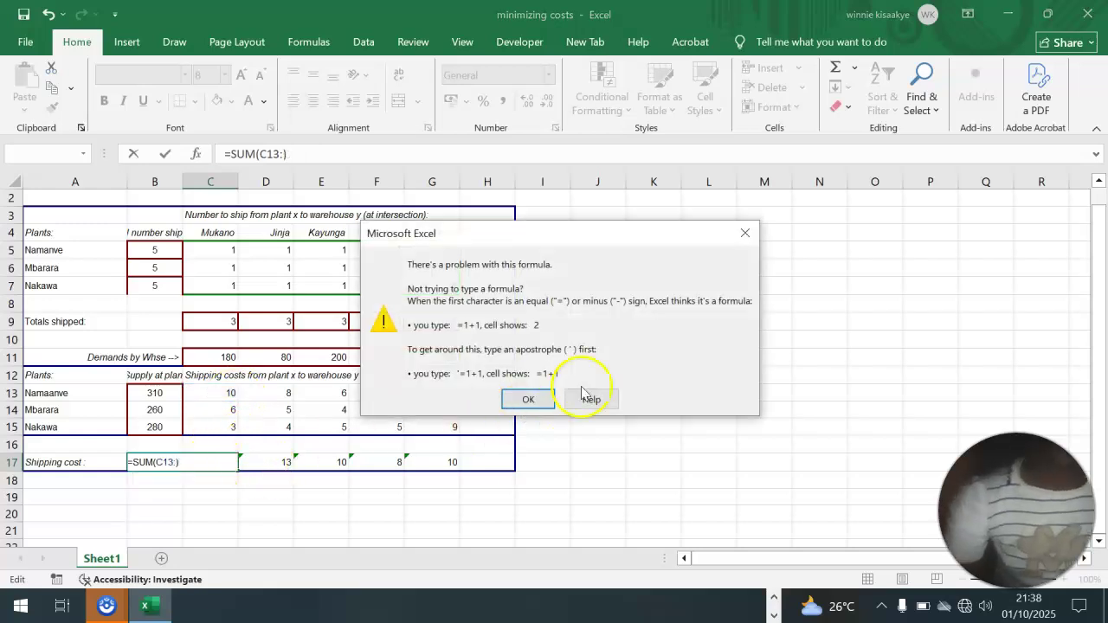
click(527, 399)
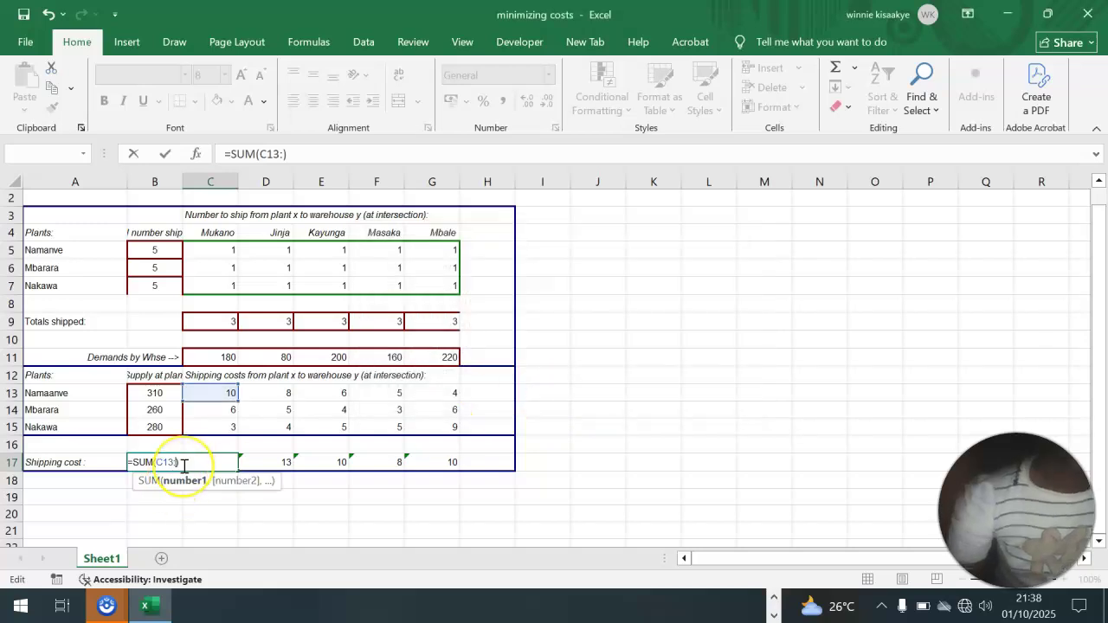
- Delete the whole Mukano shipping cost formula from cell C17
key(BackSpace)
key(BackSpace)
key(BackSpace)
key(BackSpace)
key(BackSpace)
key(BackSpace)
key(BackSpace)
key(BackSpace)
key(BackSpace)
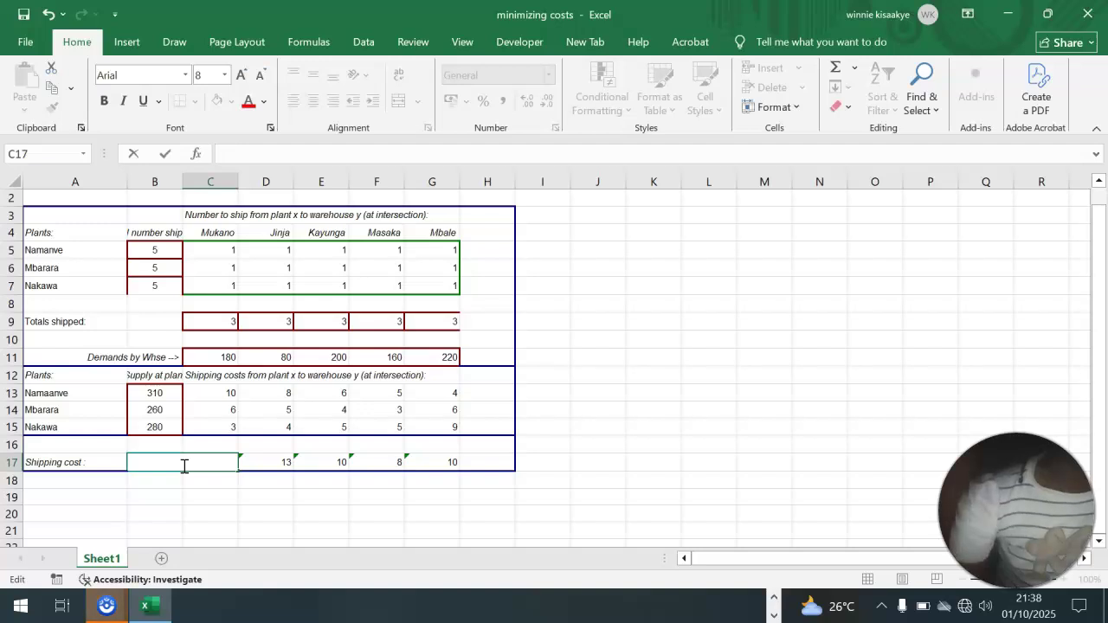
click(172, 494)
- Enter =SUM(C13:C15) in C17 to total the Mukano shipping costs over all three plants
click(165, 463)
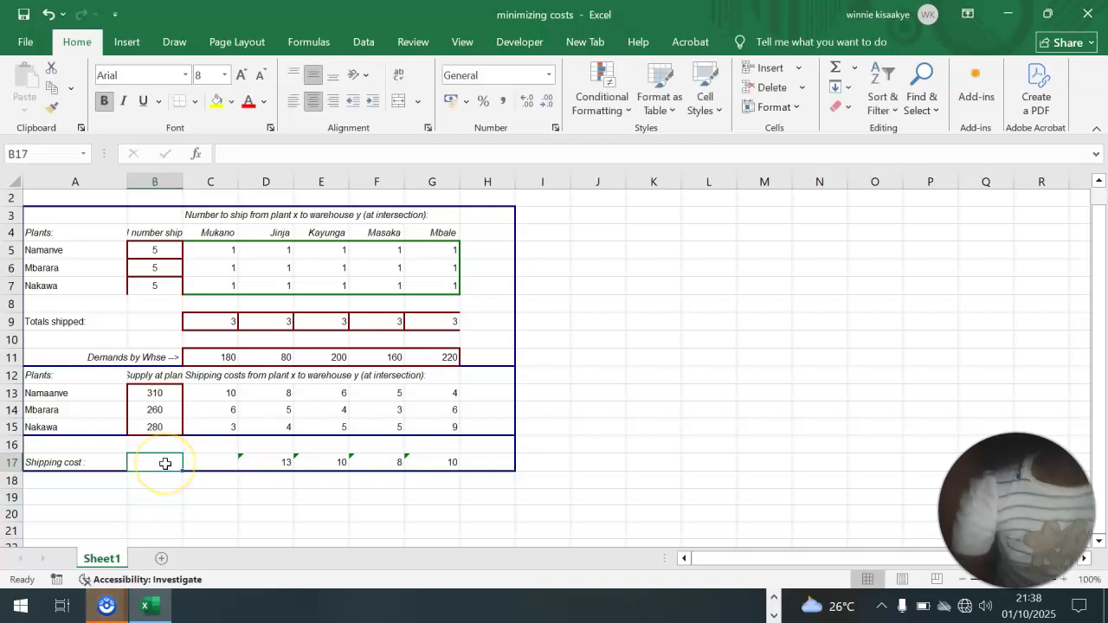
click(202, 463)
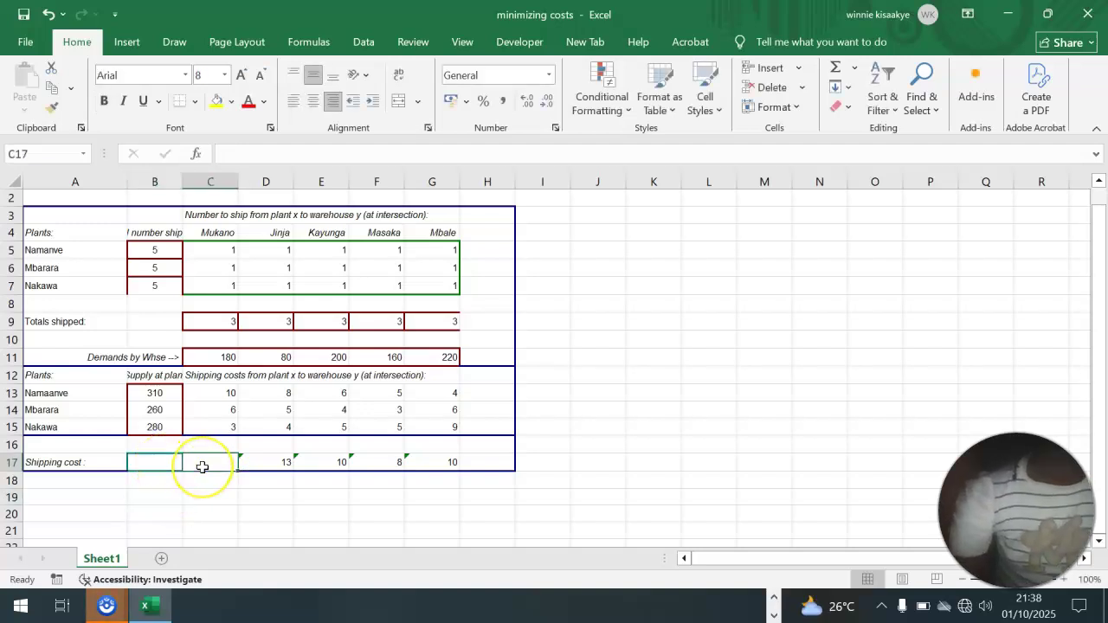
text(=sum)
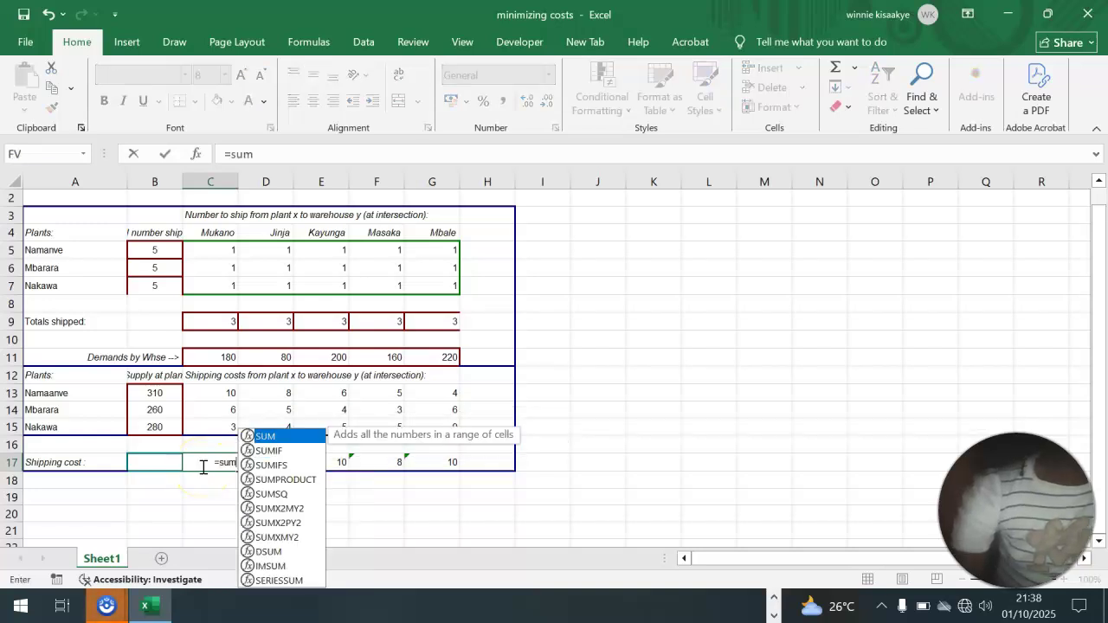
key(Tab)
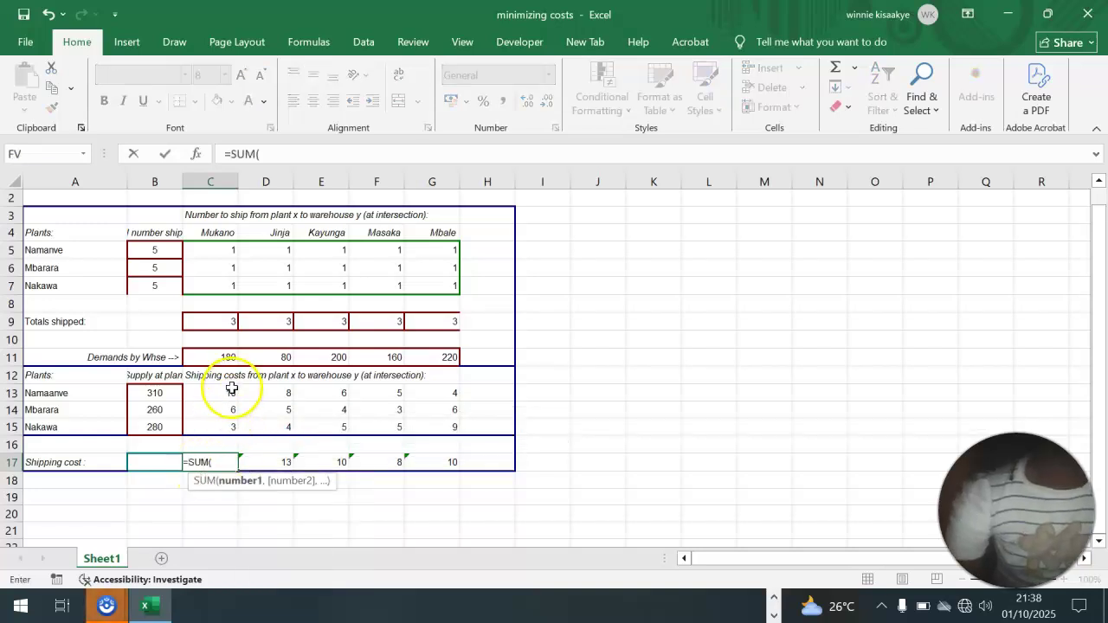
drag(229, 394, 219, 426)
key(Return)
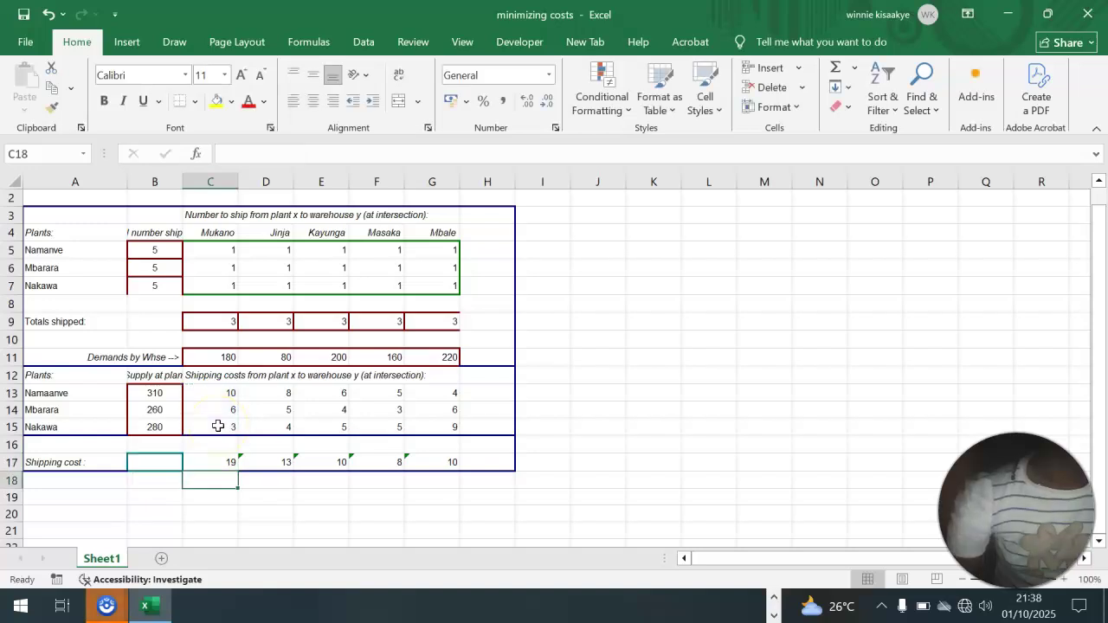
- Copy the Mukano shipping cost formula from C17 across to G17, replacing the formulas of the other warehouses
double_click(277, 463)
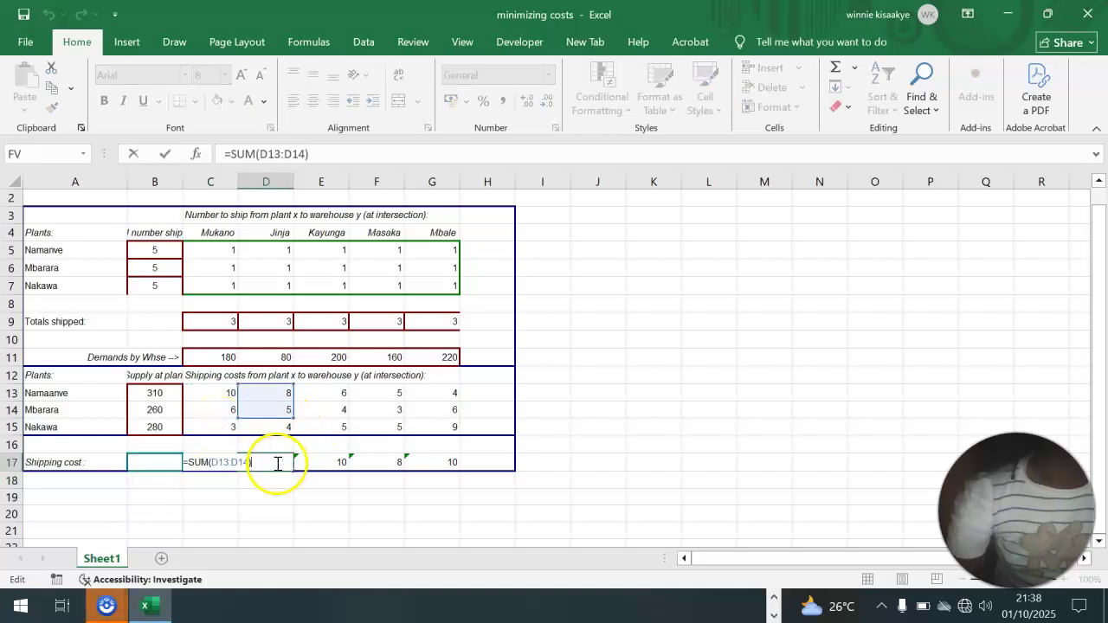
click(267, 514)
click(232, 464)
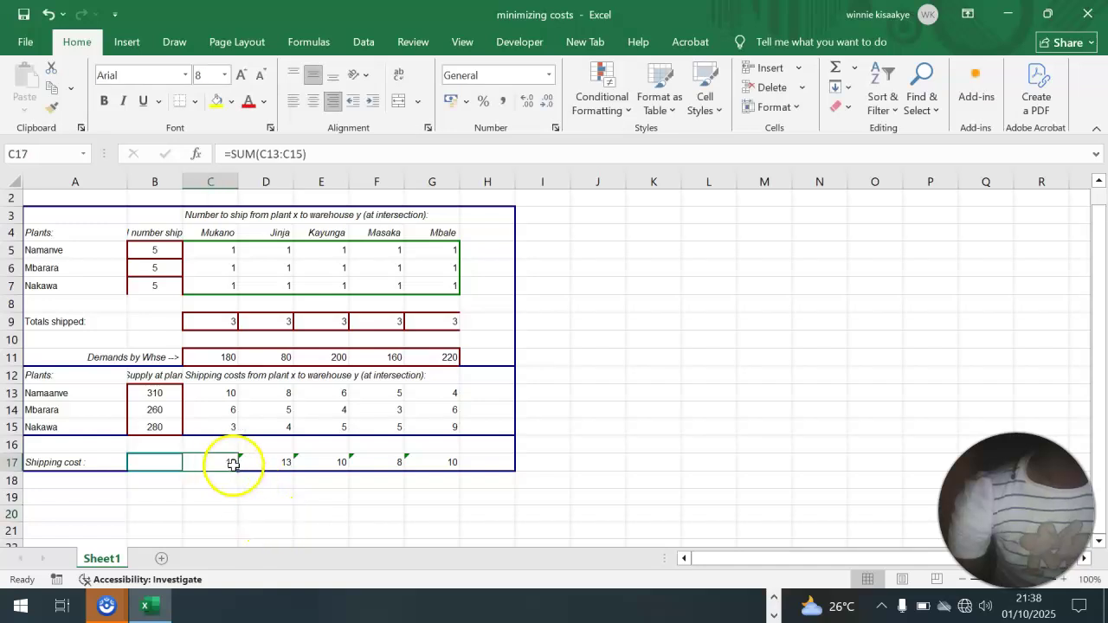
drag(238, 469, 470, 477)
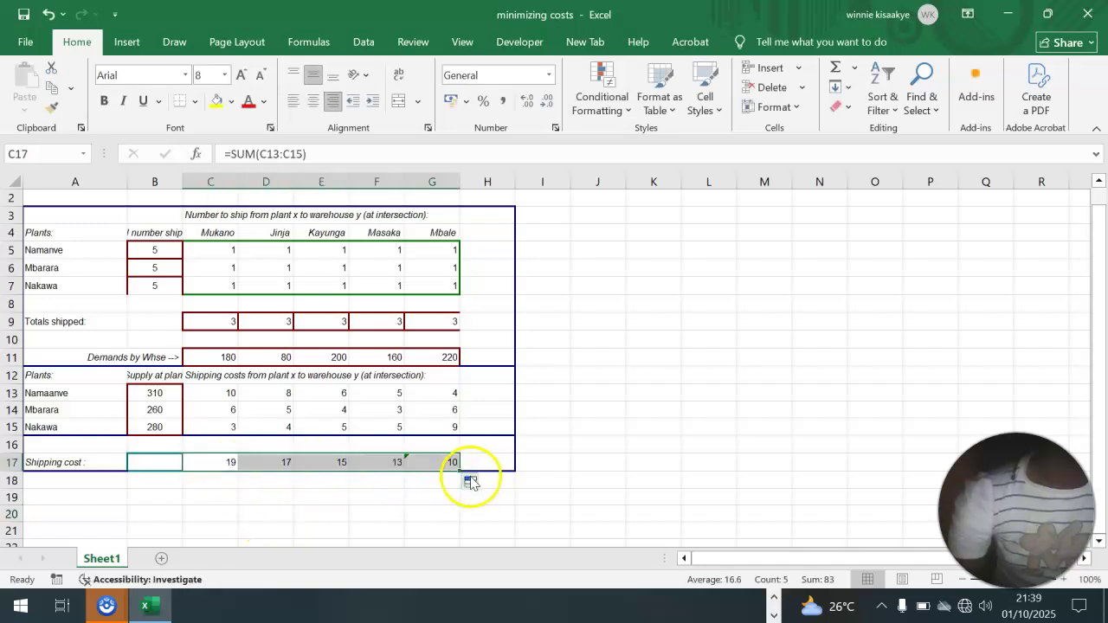
click(428, 535)
- Enter =SUM(C17:G17) in B17 to total the shipping cost of all warehouses
click(162, 460)
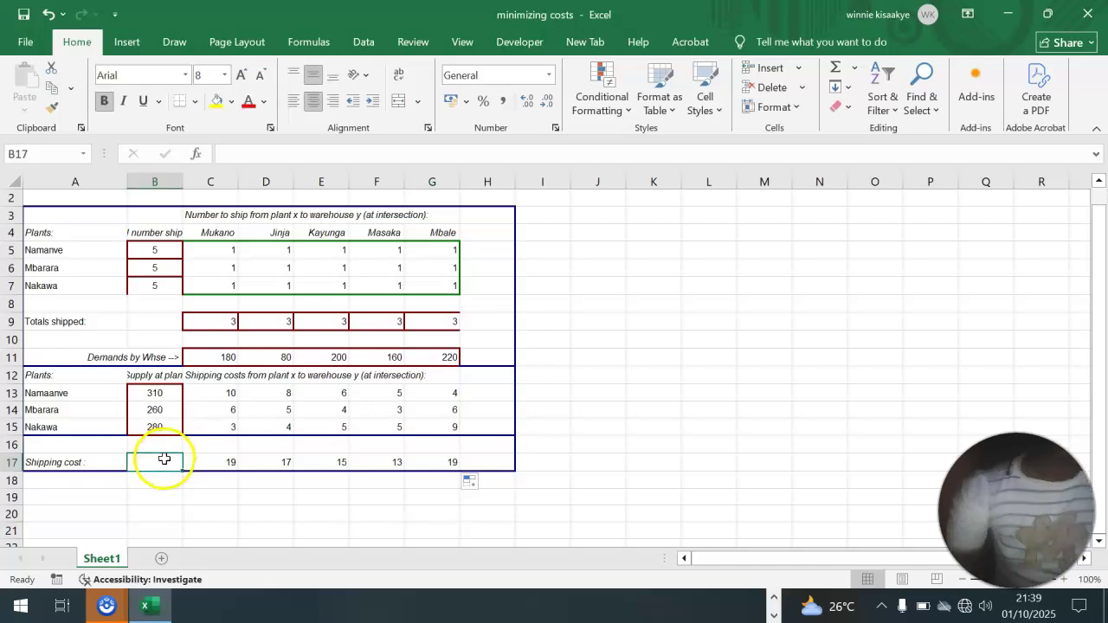
text(=sum)
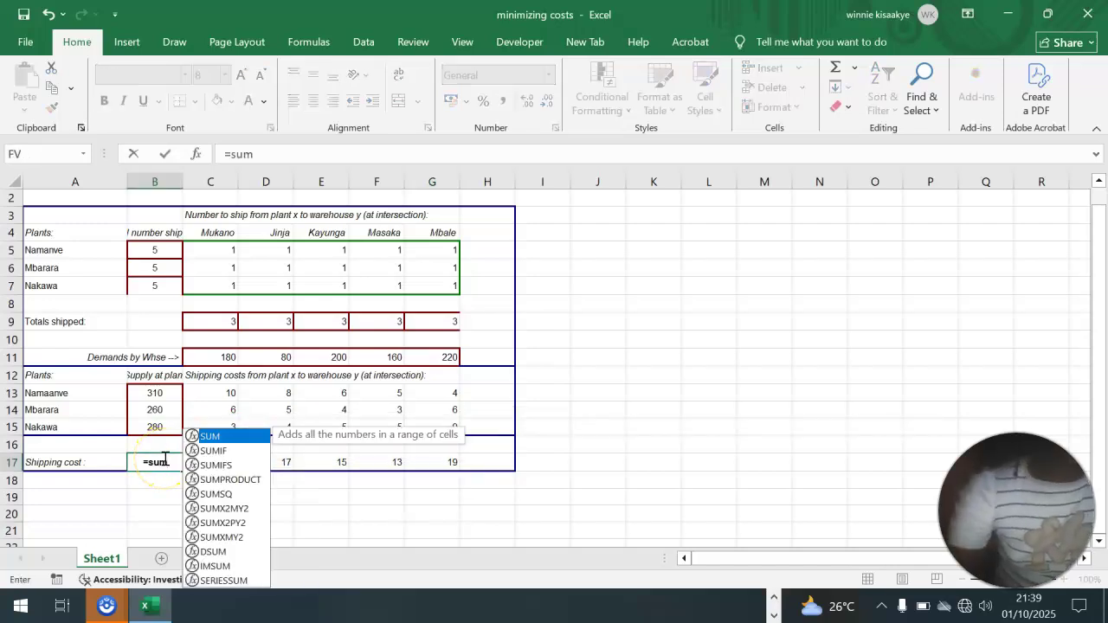
key(Tab)
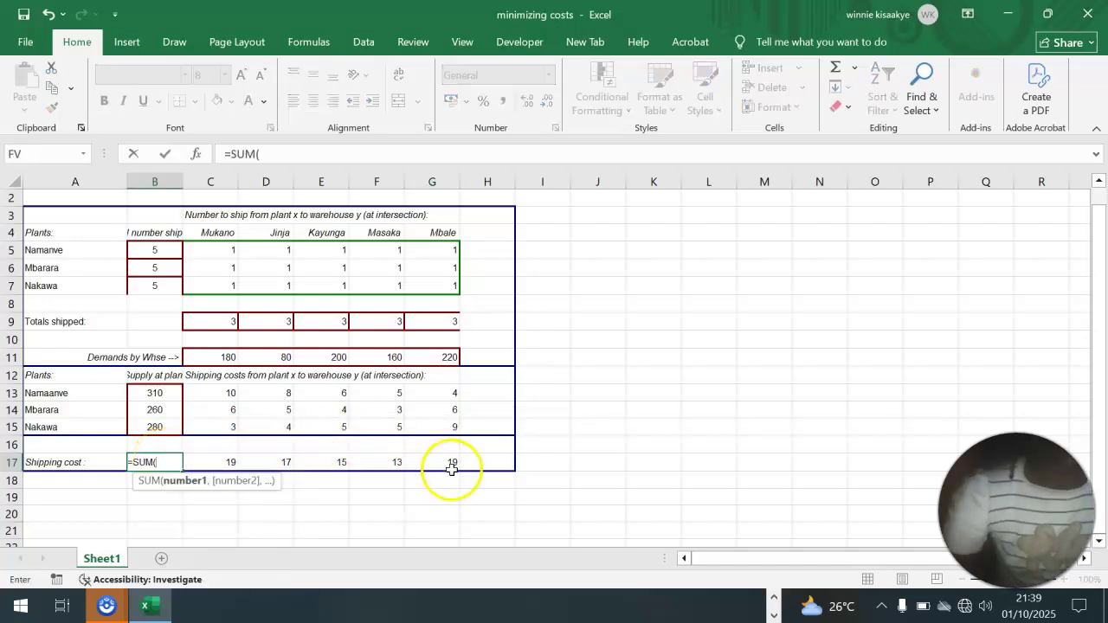
drag(455, 463, 217, 465)
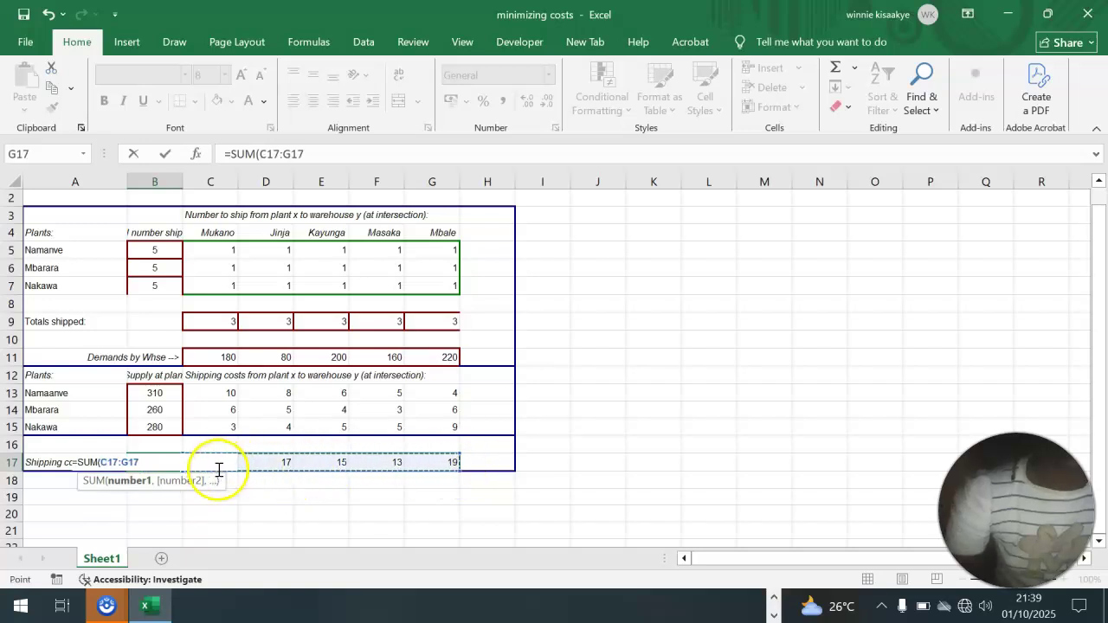
key(Return)
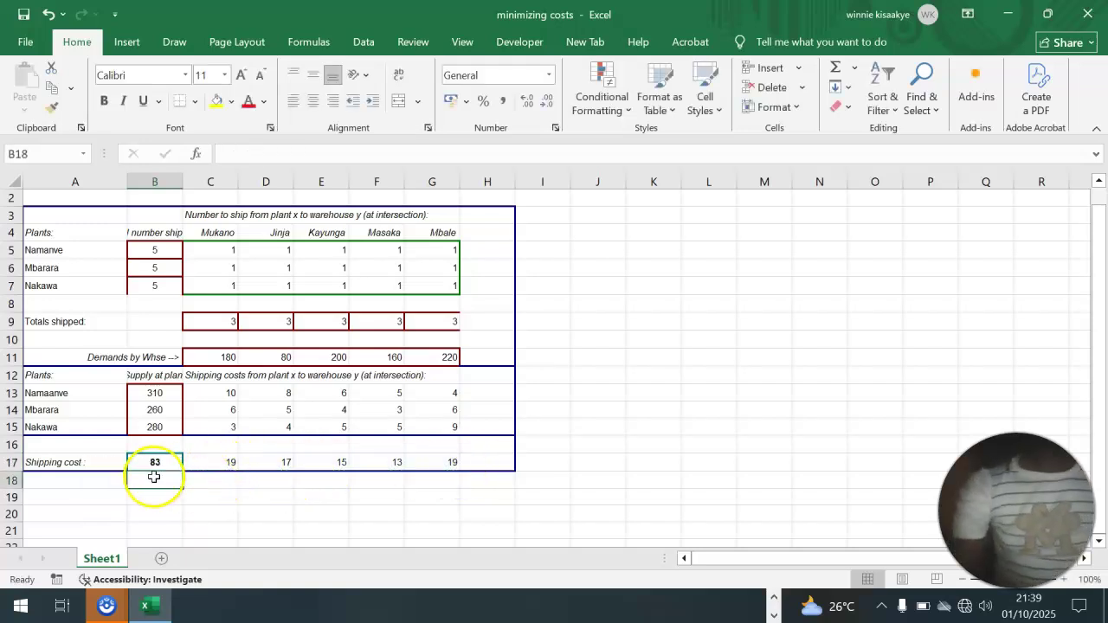
- Format the shipping cost cells B17:G17 as currency with 0 decimal places and the $ English (United States) symbol
drag(142, 463, 440, 459)
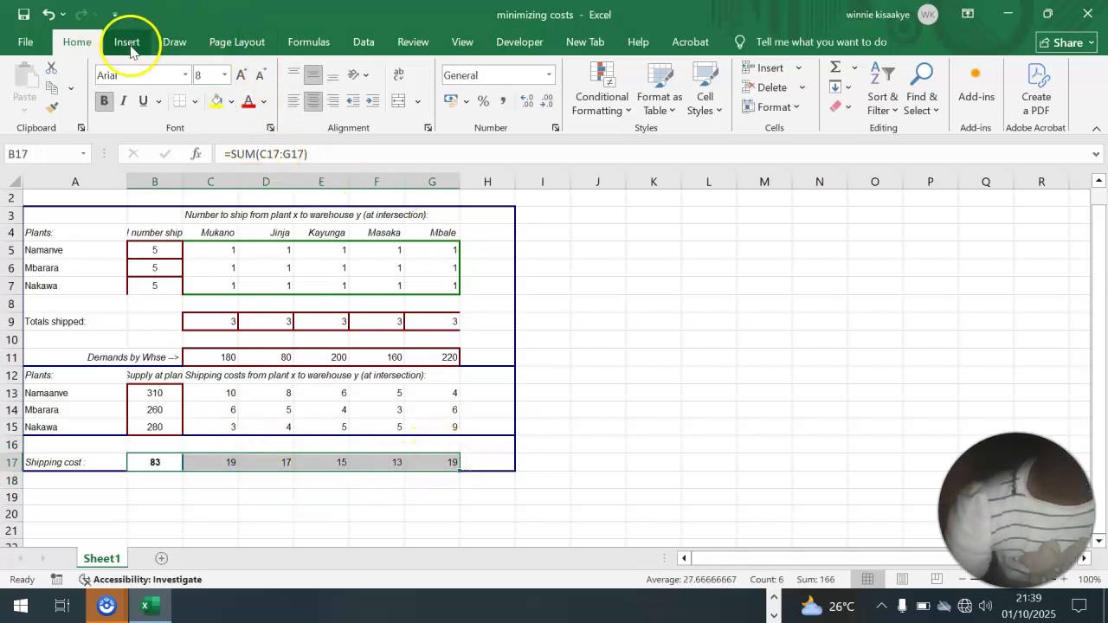
click(555, 130)
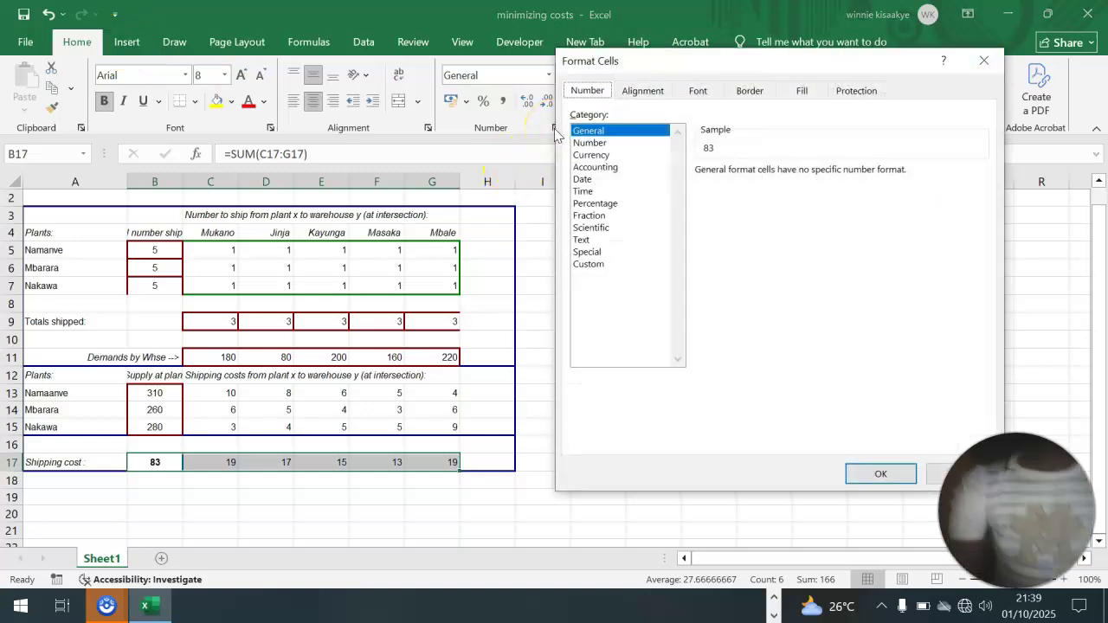
click(598, 154)
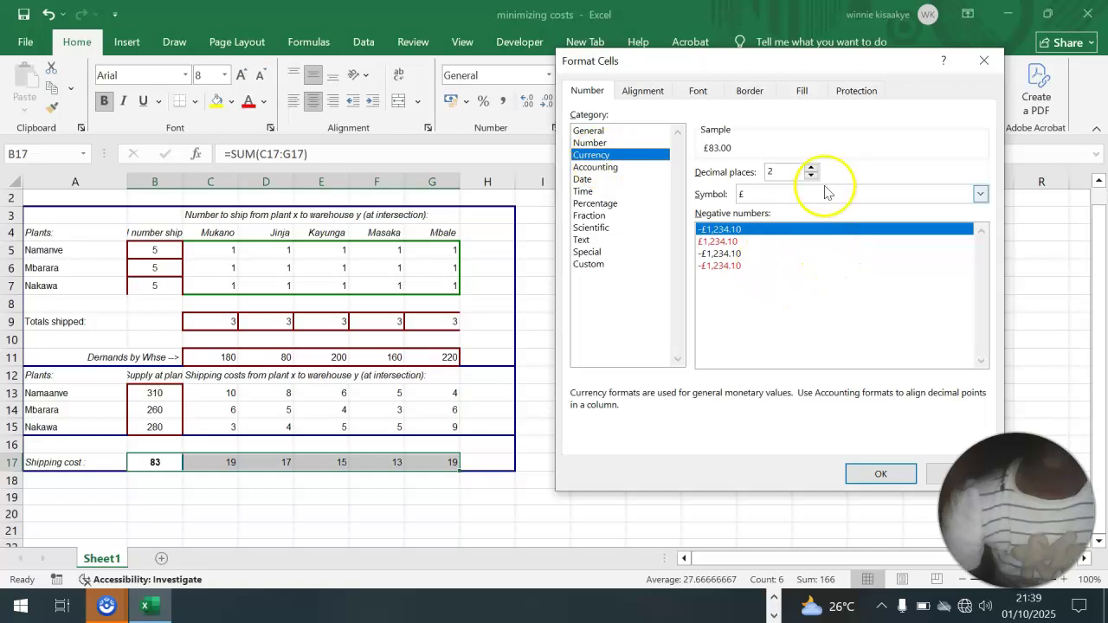
click(980, 194)
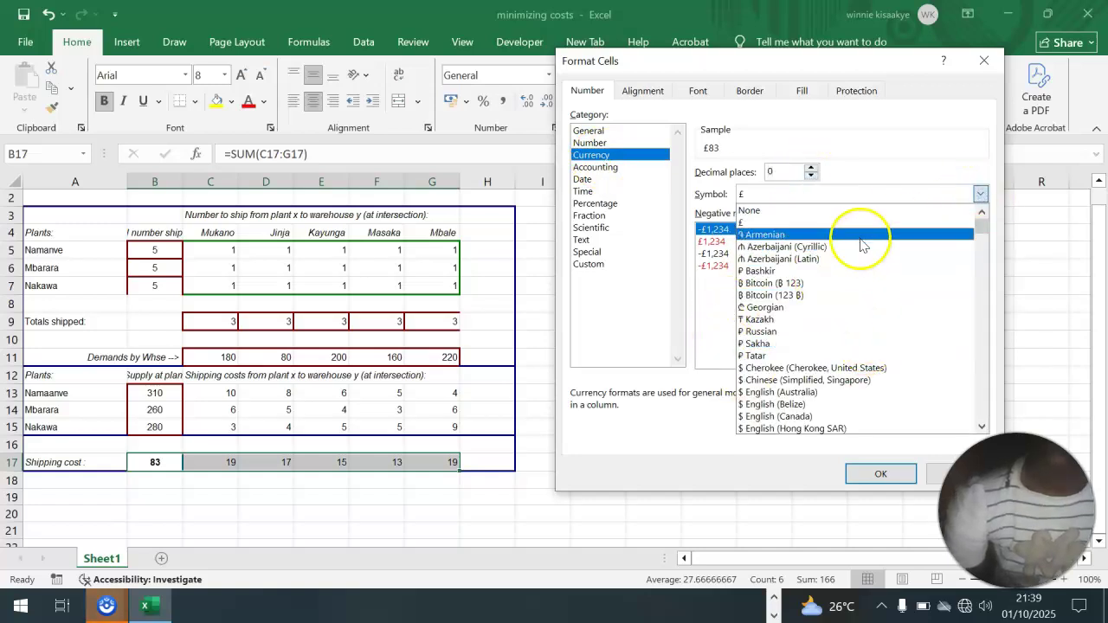
mouse_move(982, 227)
mouse_down()
mouse_move(982, 243)
mouse_move(981, 230)
mouse_up()
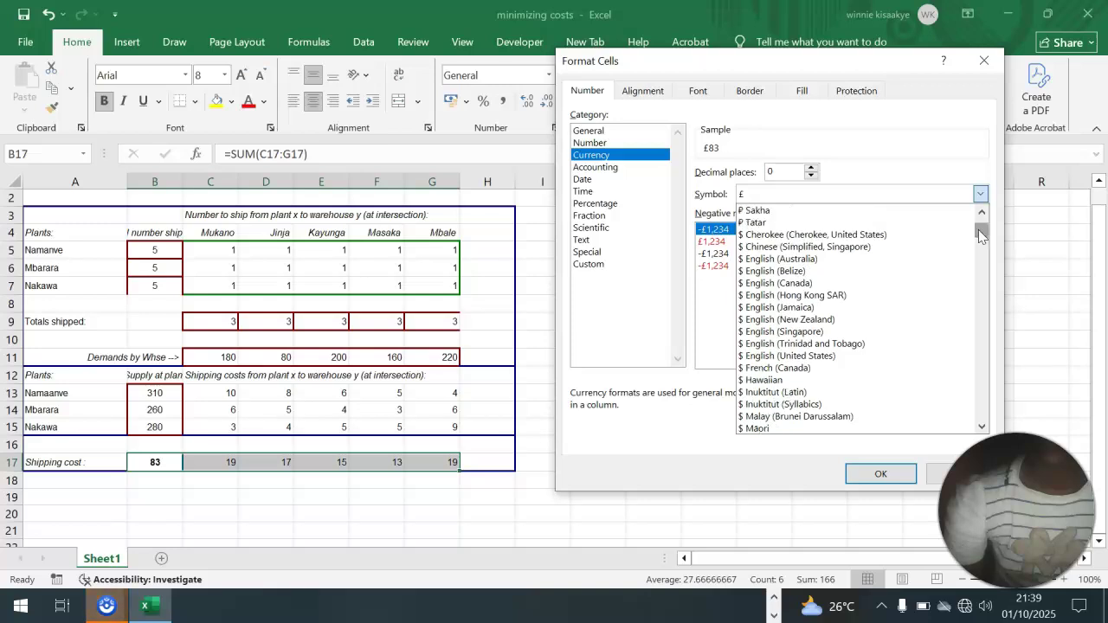
click(770, 357)
click(870, 479)
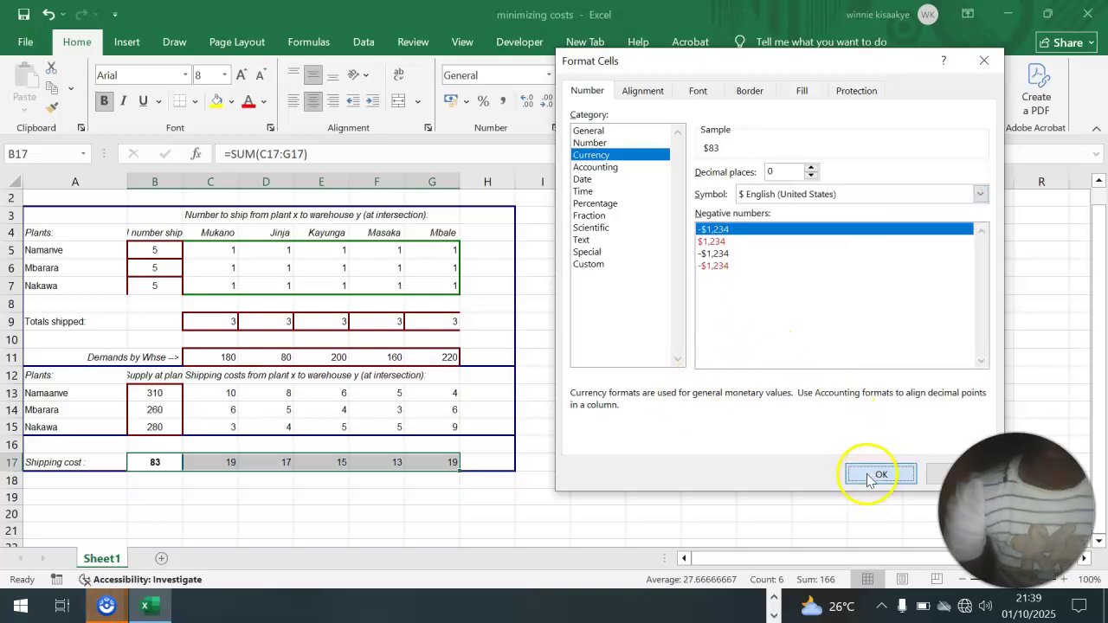
click(258, 493)
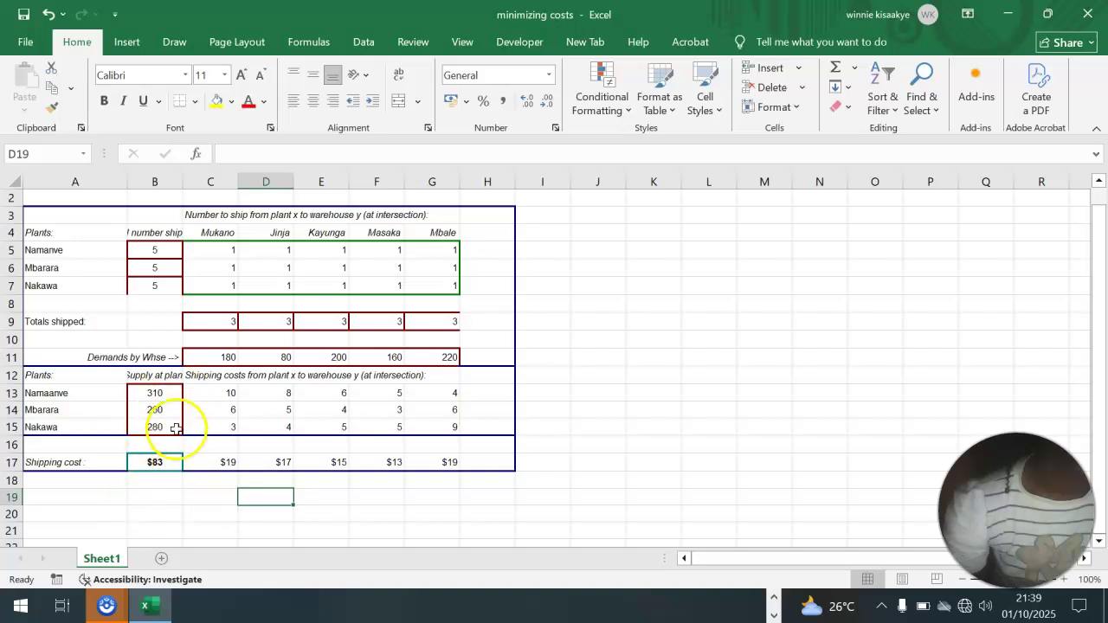
- Set up Solver to minimize the total shipping cost in B17 by changing the shipment cells C5:G7
click(787, 246)
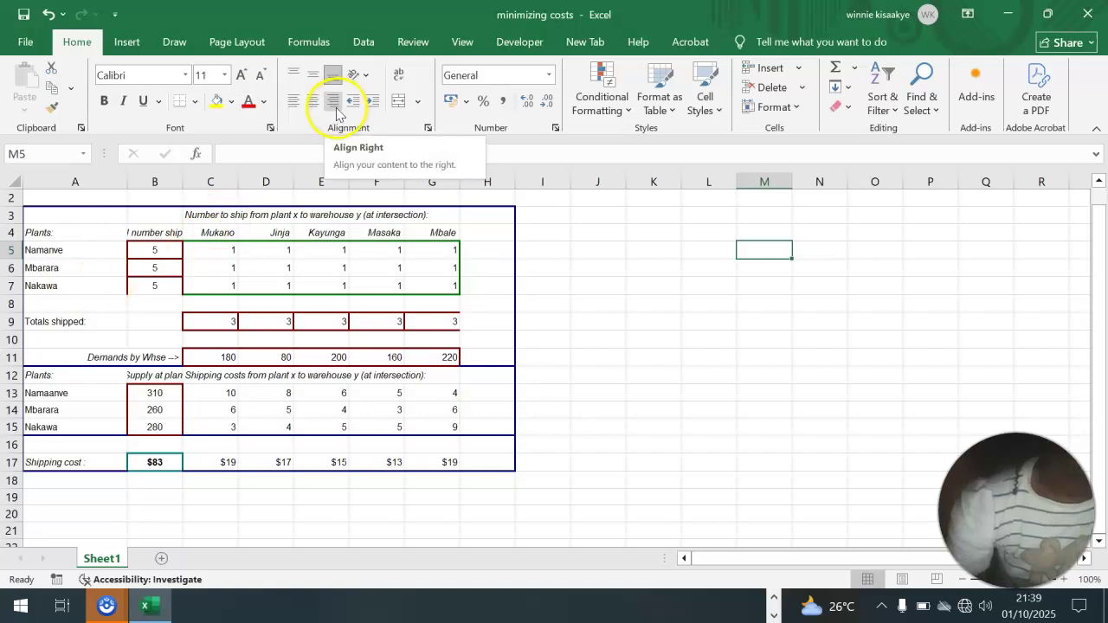
click(366, 41)
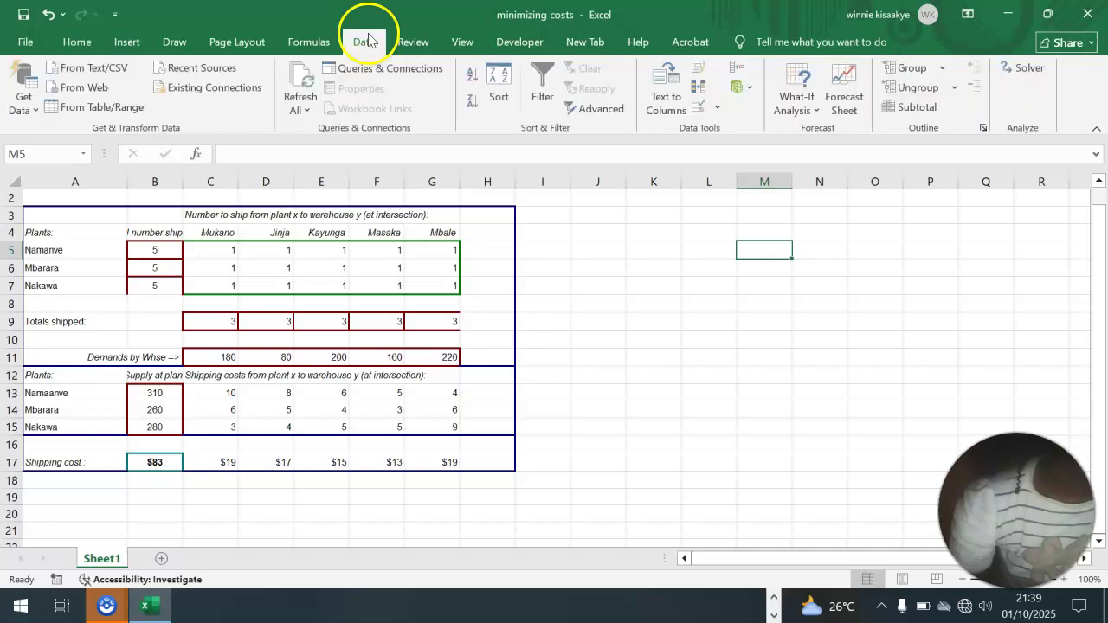
click(1030, 68)
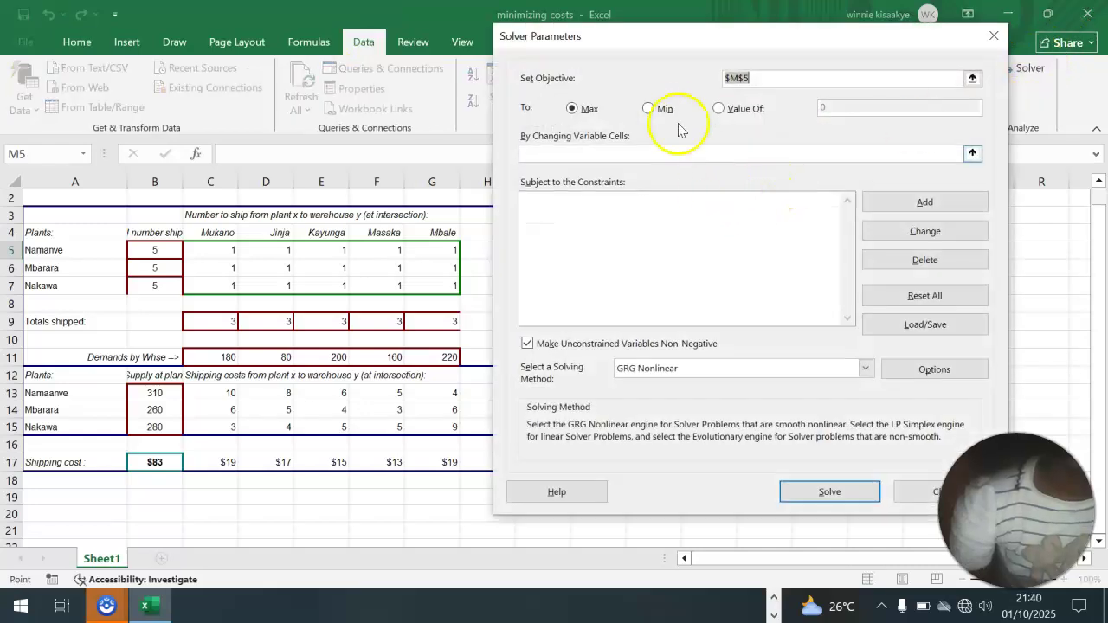
click(760, 78)
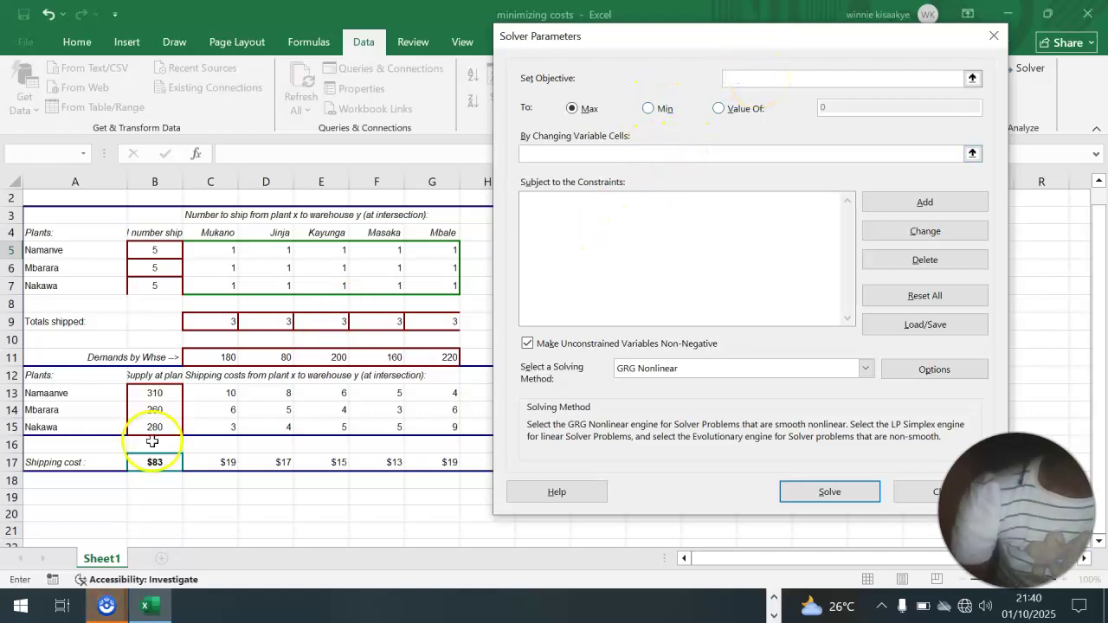
click(647, 110)
click(555, 155)
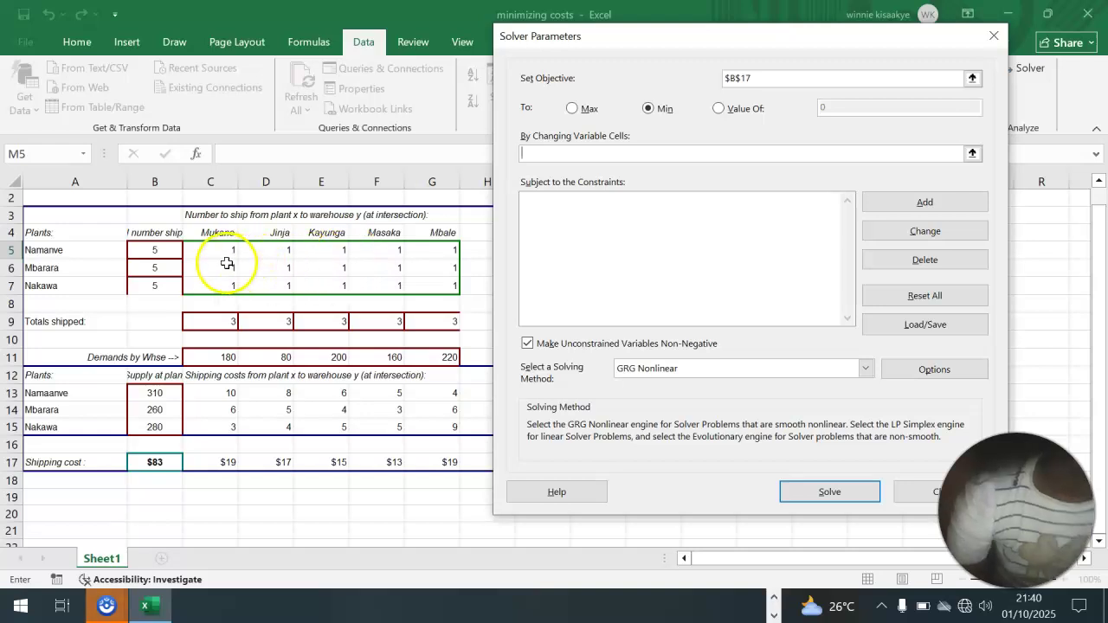
drag(200, 252, 442, 284)
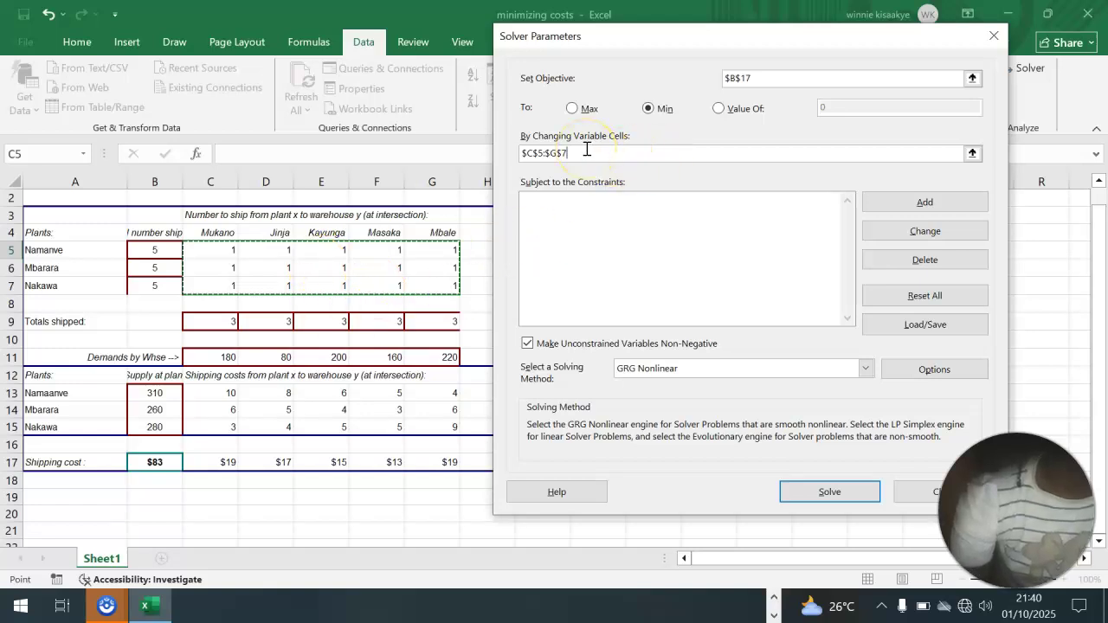
- Open a new Solver constraint, examine the constraints under Problem Specifications in the Word document, and return to Excel
click(927, 203)
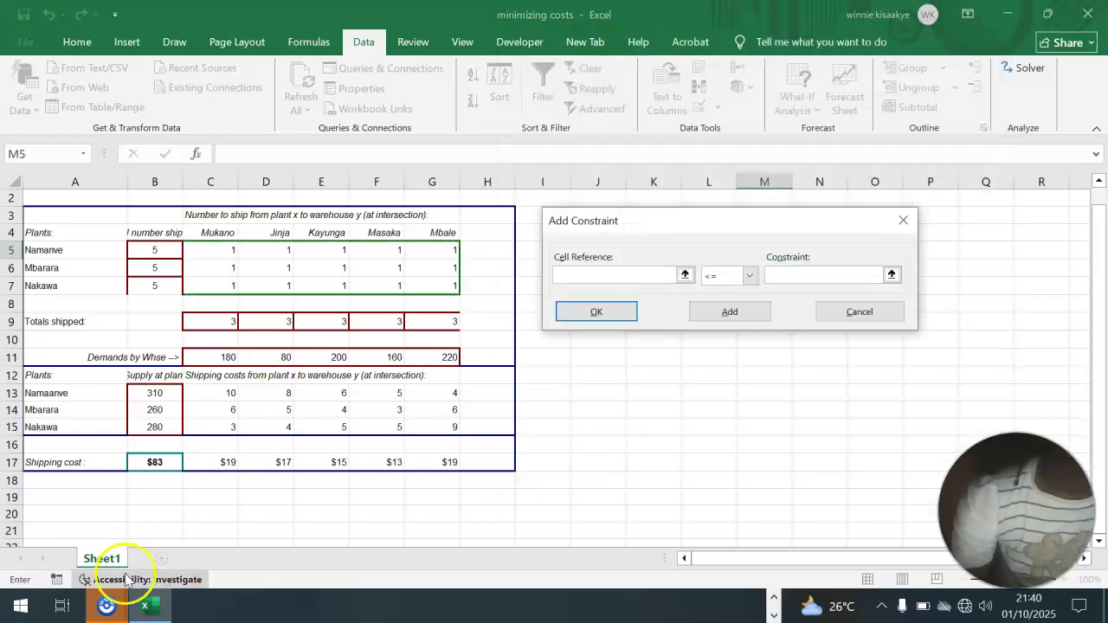
click(775, 608)
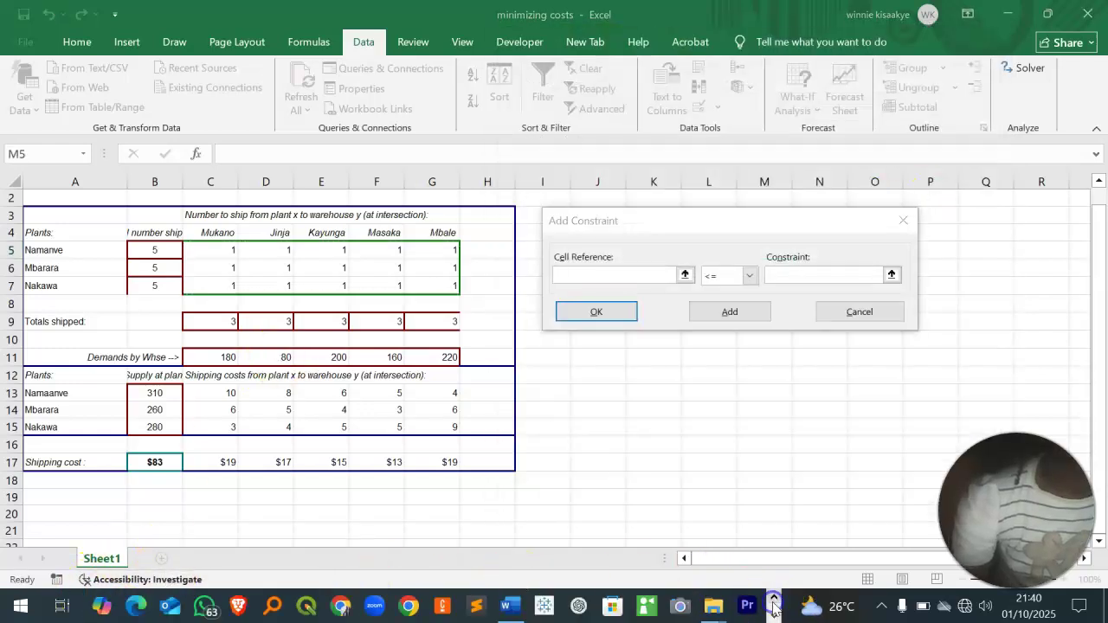
click(520, 611)
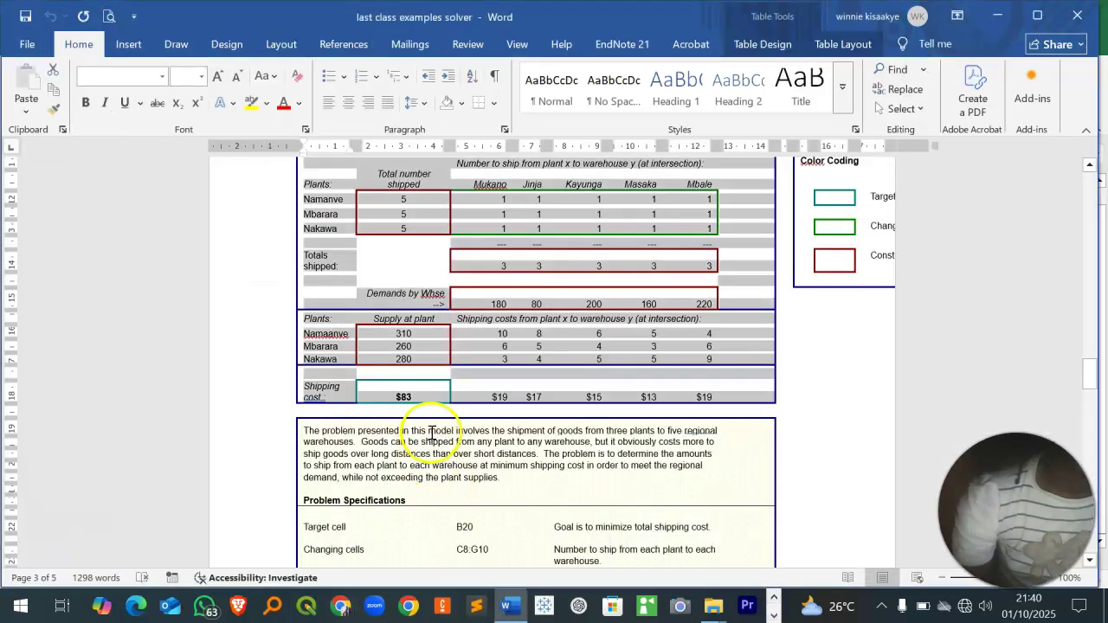
click(405, 477)
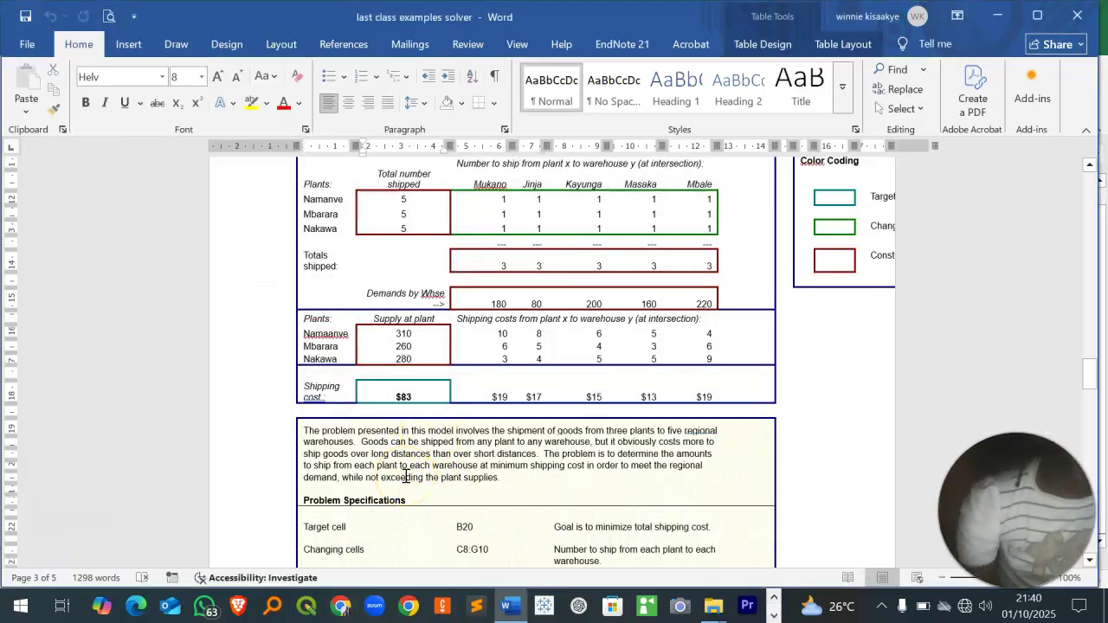
scroll(406, 477, down, 1)
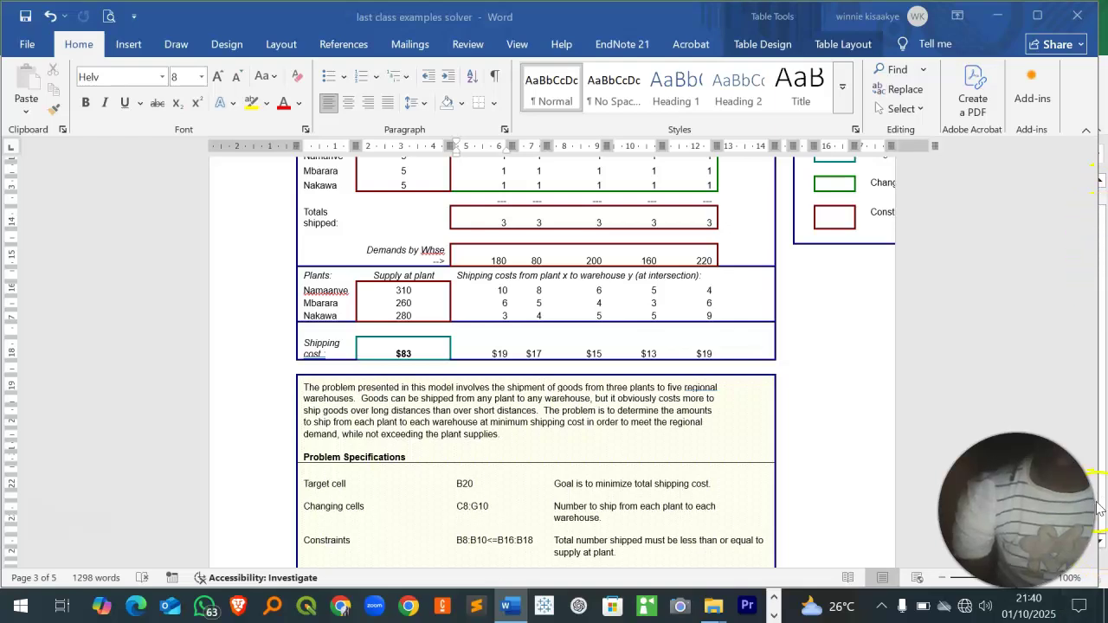
drag(1099, 510, 1020, 510)
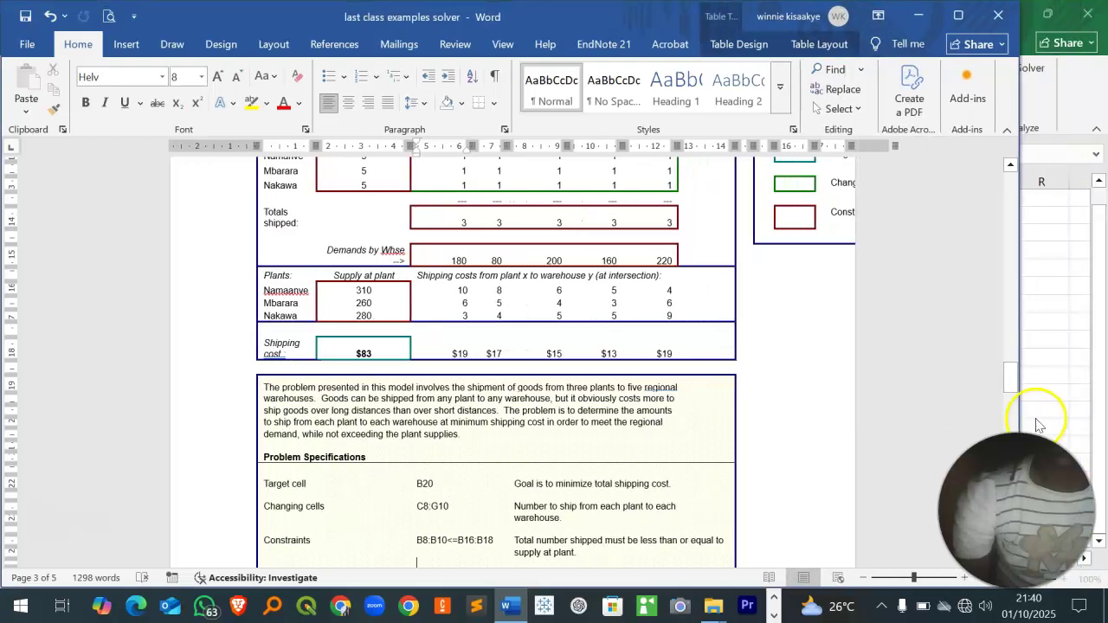
drag(1013, 396, 1008, 414)
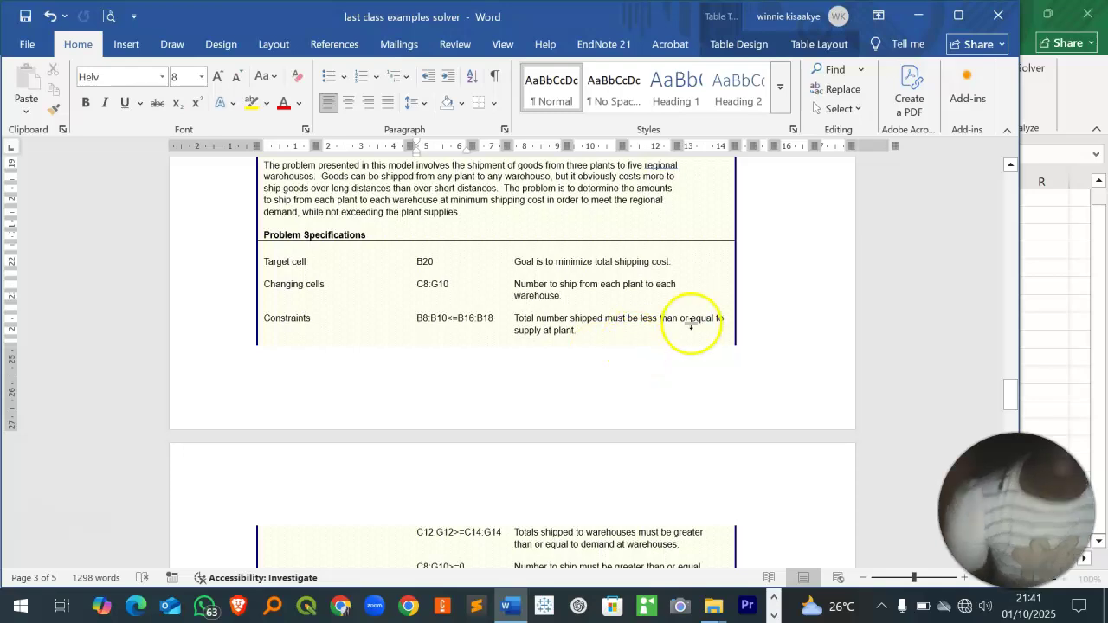
click(773, 613)
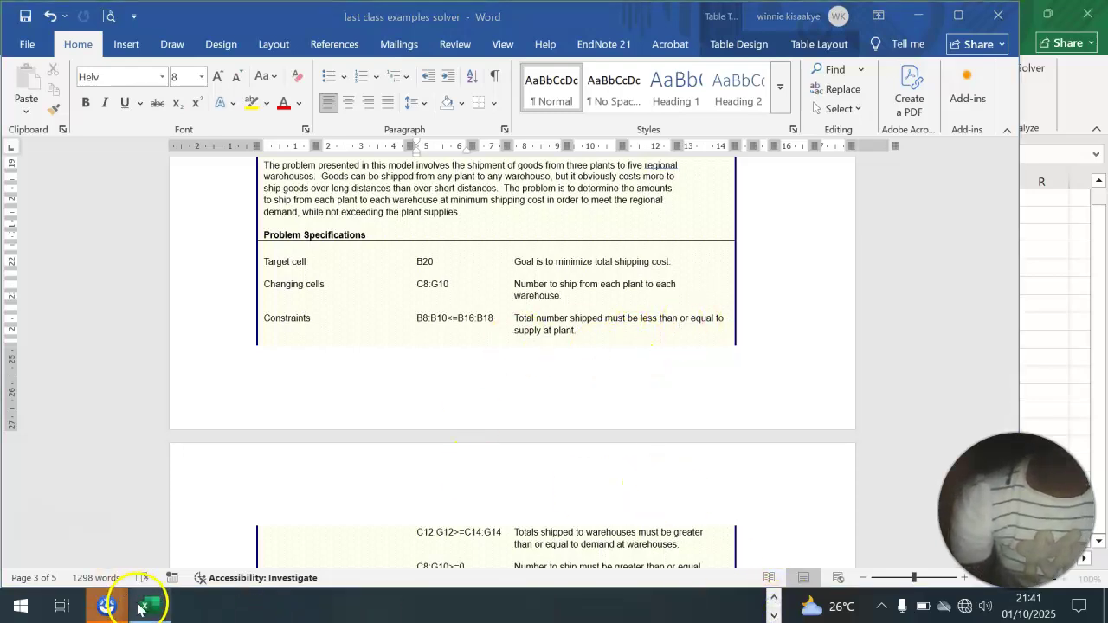
mouse_move(143, 605)
click(162, 526)
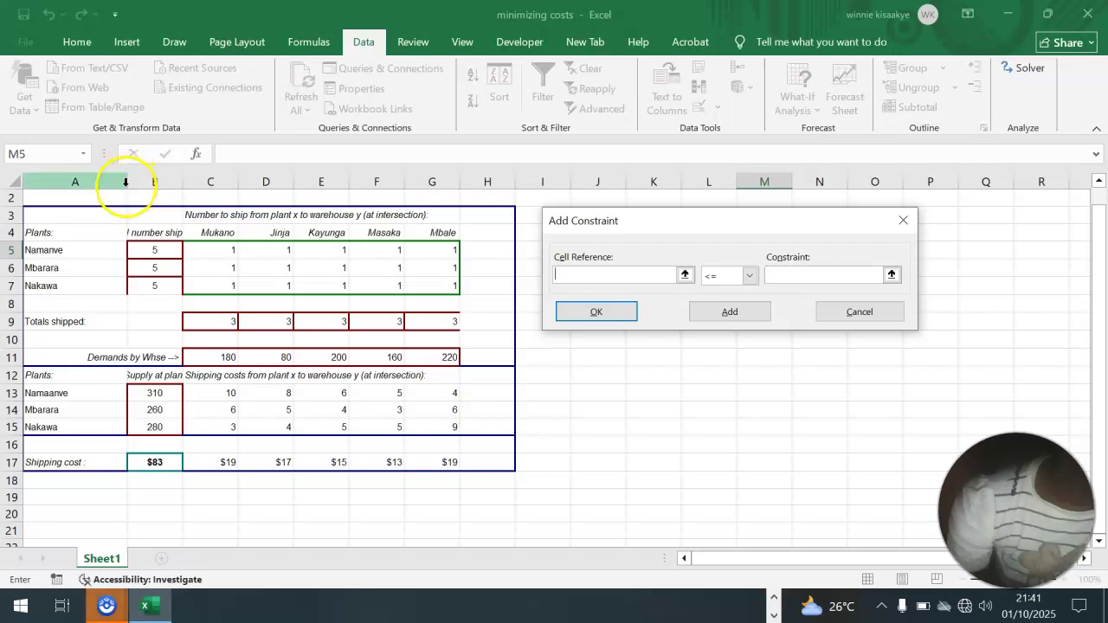
- Close the Add Constraint and Solver Parameters dialogs and widen column B to fit the Total number shipped heading
click(156, 250)
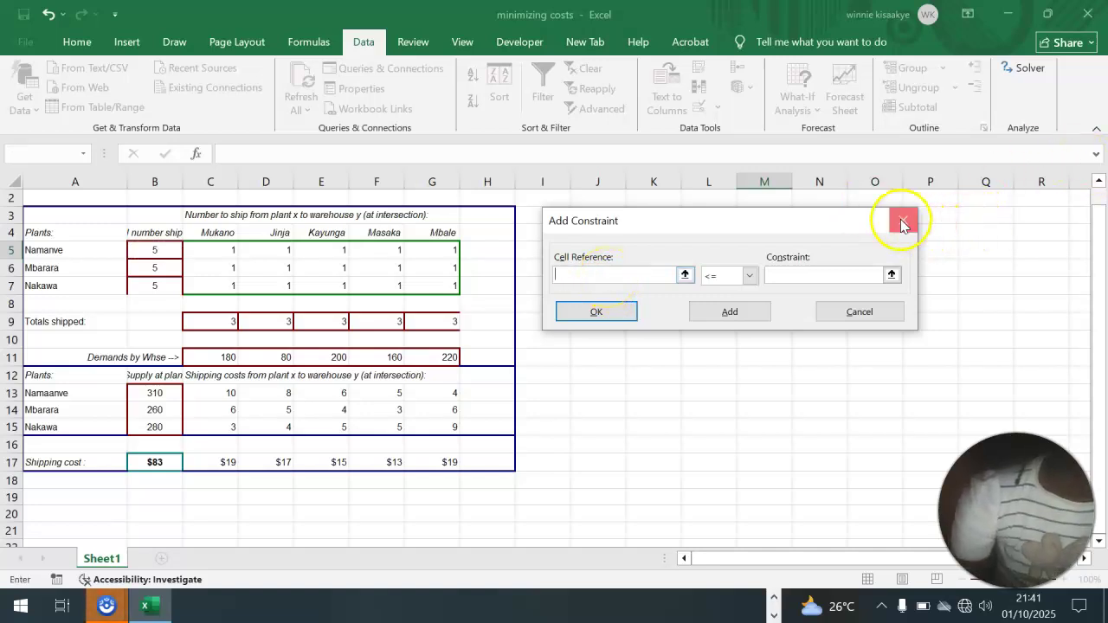
click(903, 220)
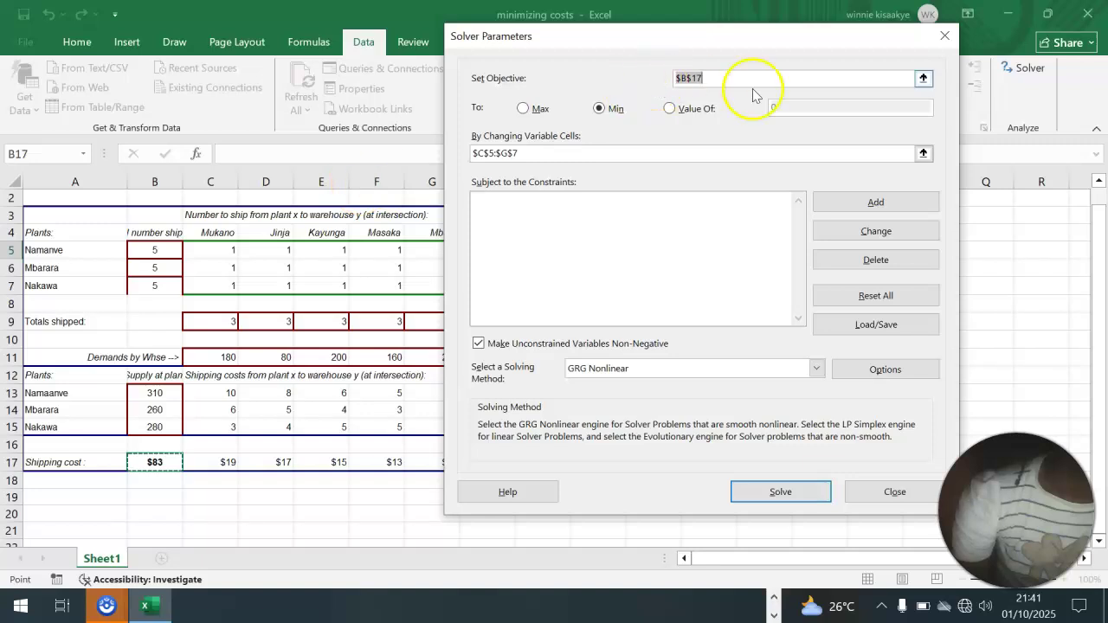
click(945, 35)
drag(183, 186, 273, 187)
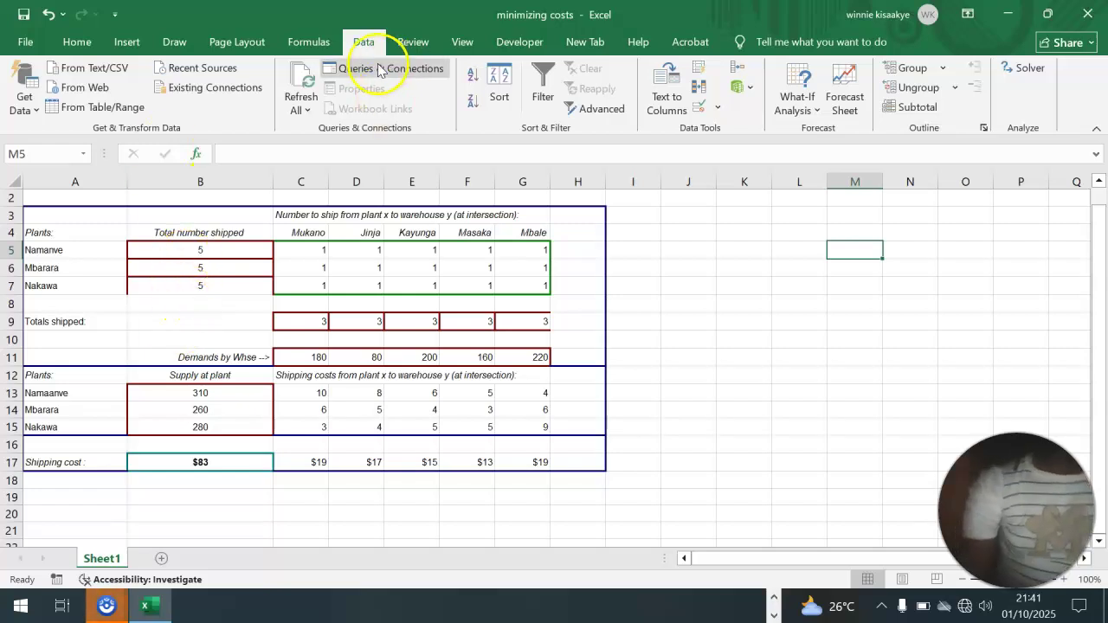
- Reopen Solver, set the changing variable cells to the shipment range C5:G7, and open a new constraint
click(1030, 68)
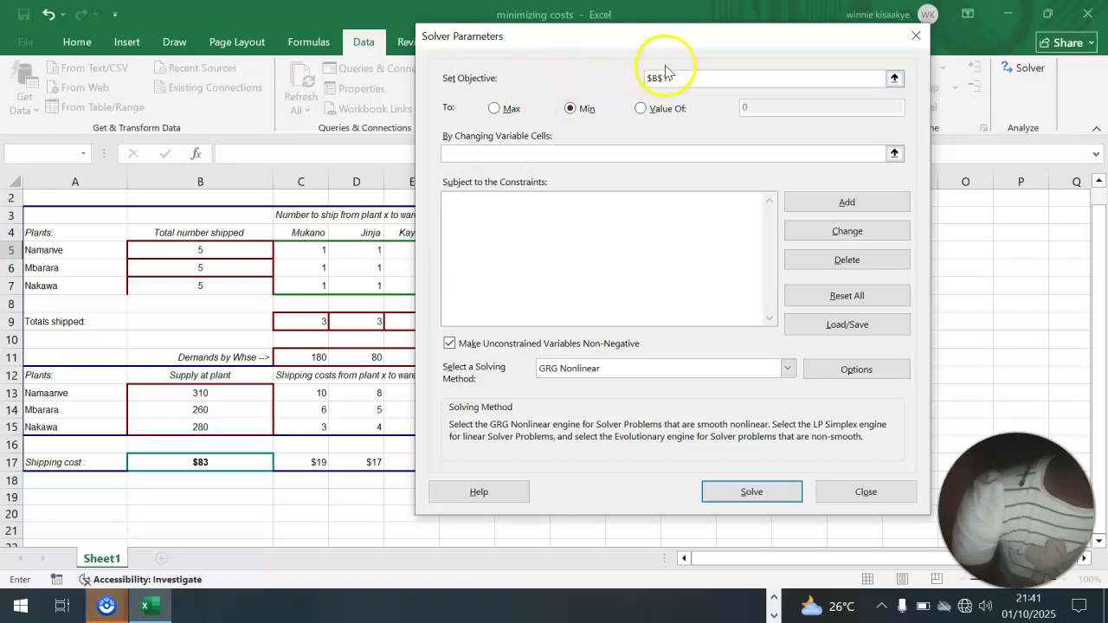
drag(765, 42, 814, 22)
drag(888, 30, 896, 28)
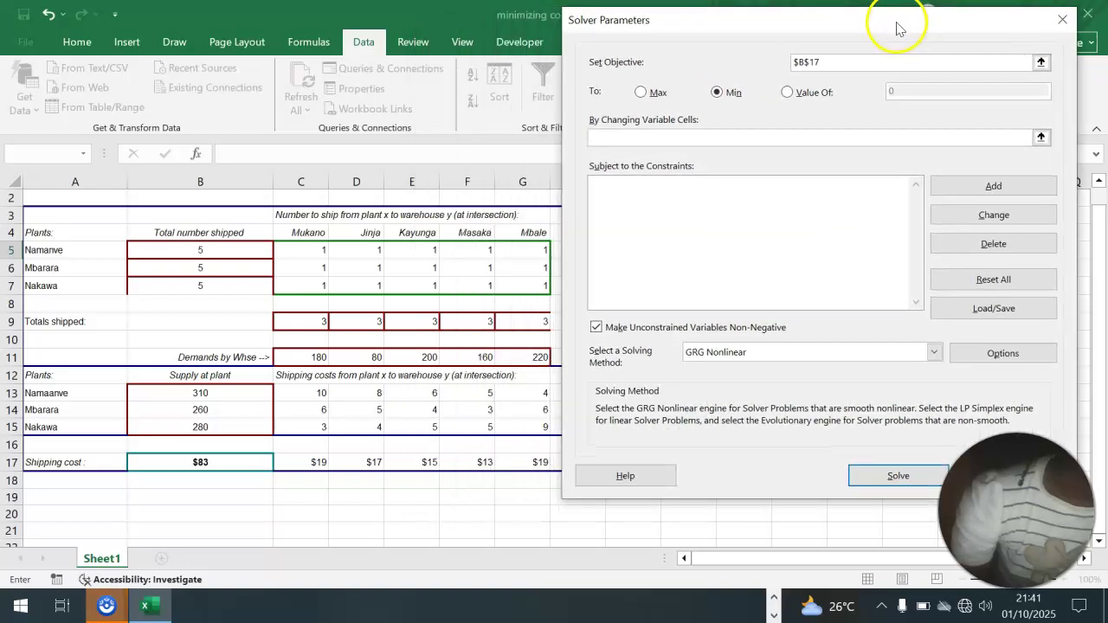
drag(291, 250, 533, 284)
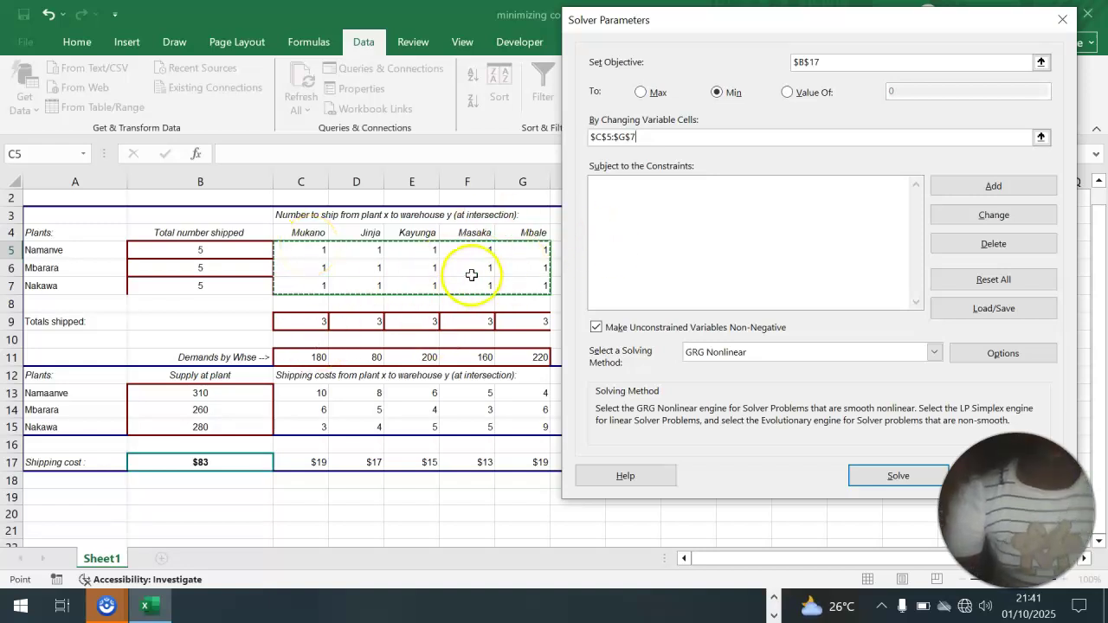
click(955, 199)
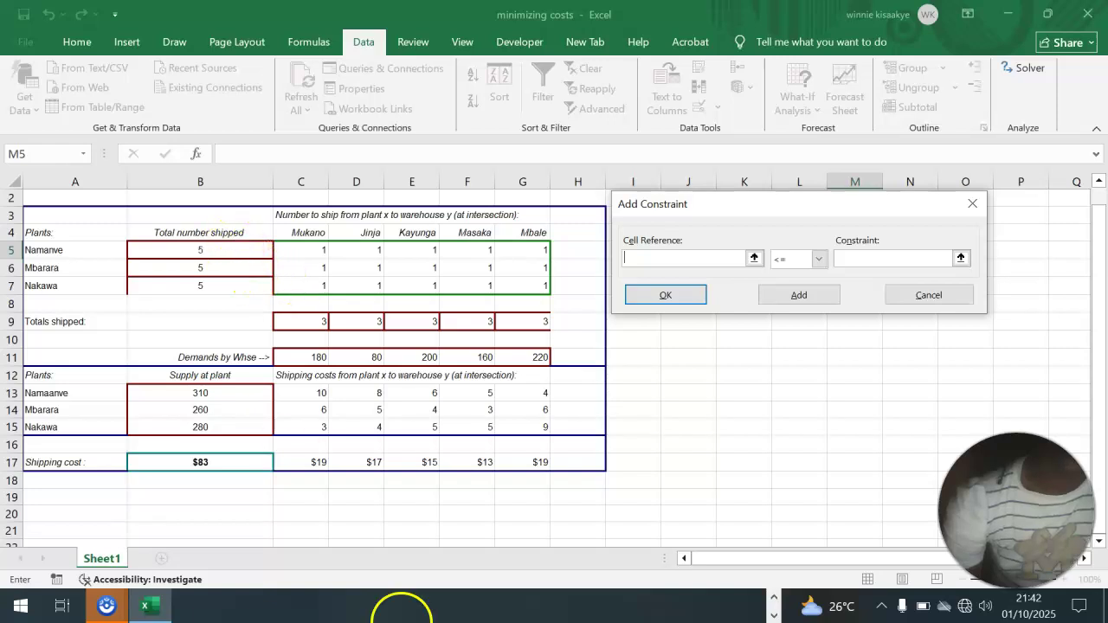
- Switch to the Word document, check the plant supply constraint under Problem Specifications, and return to Excel
click(773, 615)
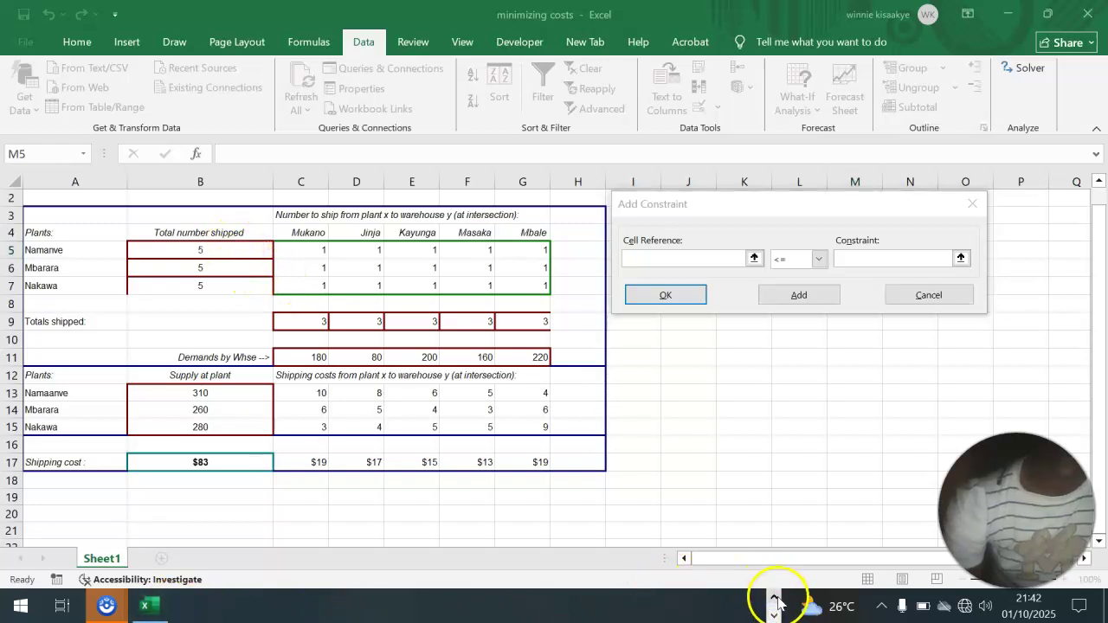
click(775, 597)
mouse_move(509, 606)
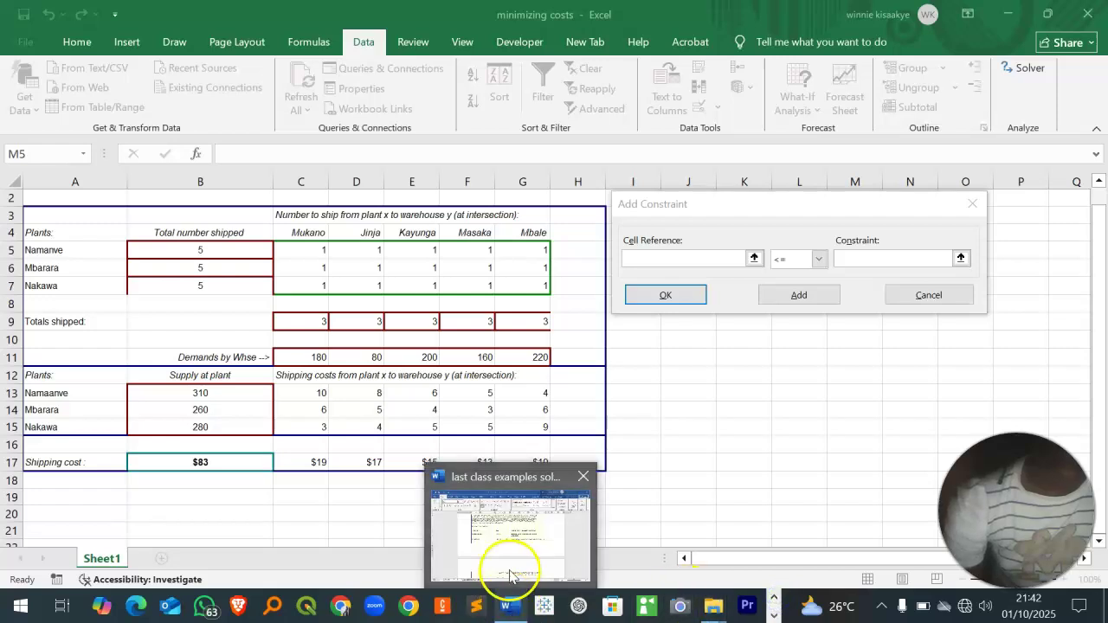
click(512, 576)
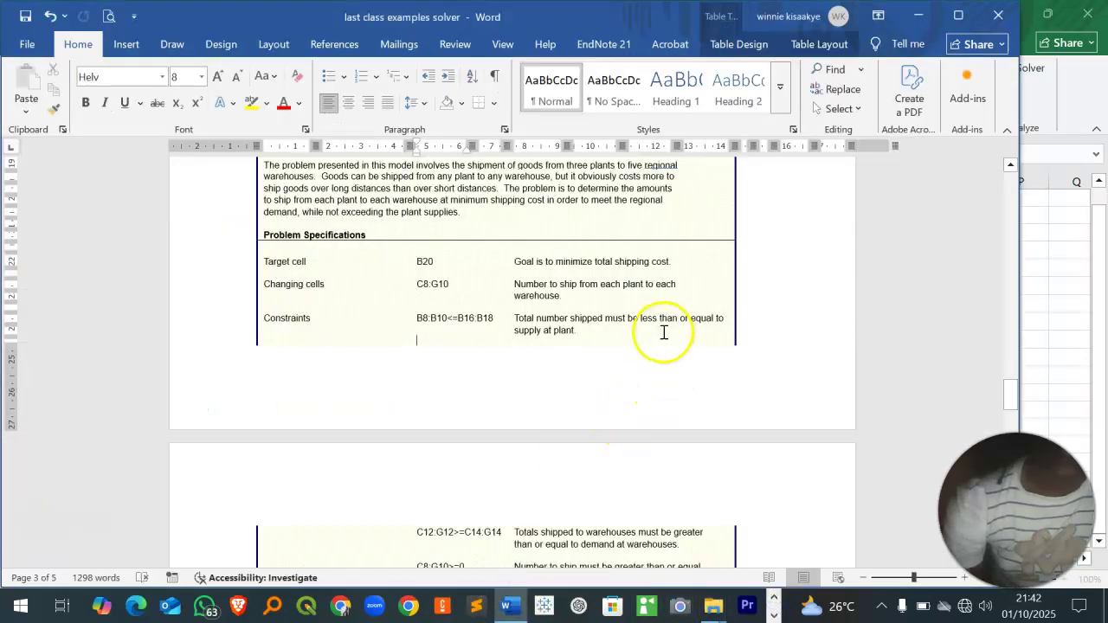
click(773, 615)
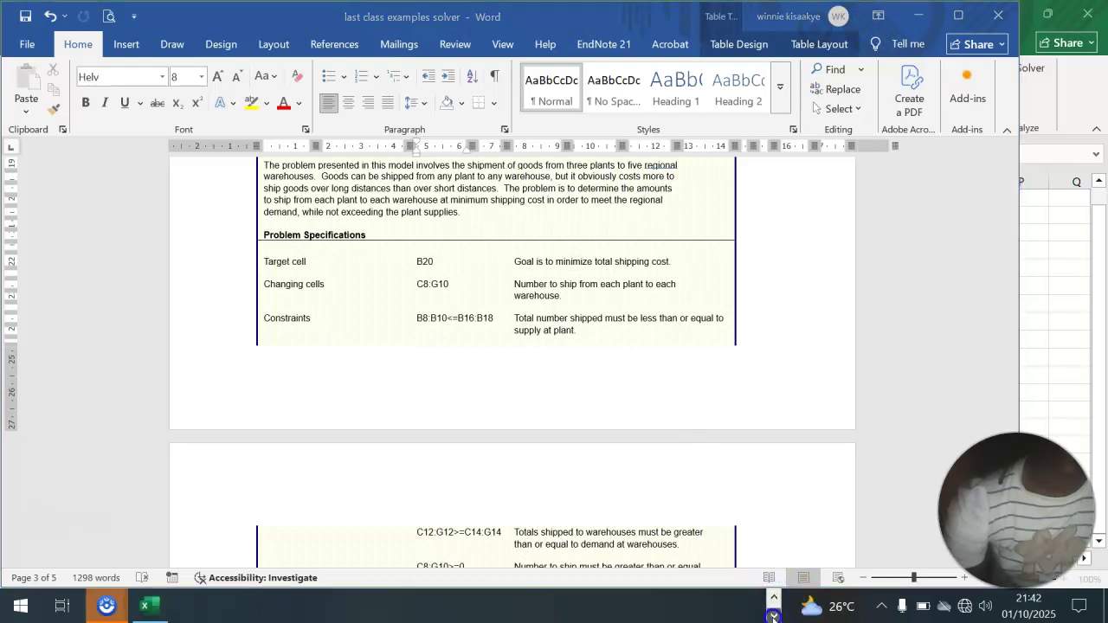
click(148, 608)
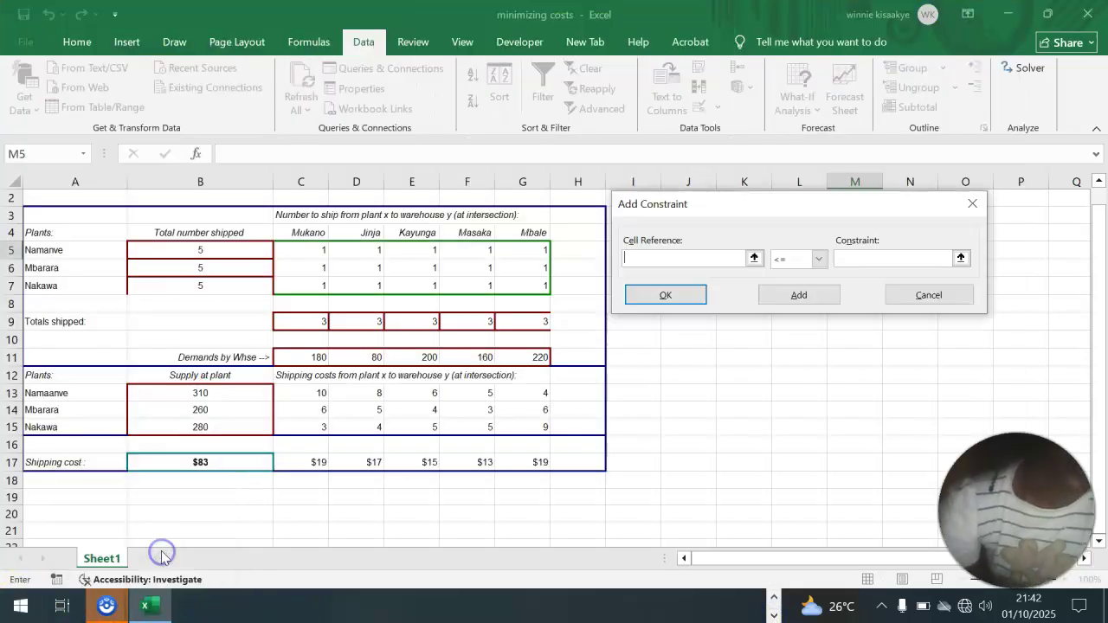
- Add the Solver constraint that total number shipped B5:B7 is <= the supply at plant B13:B15
drag(223, 251, 218, 284)
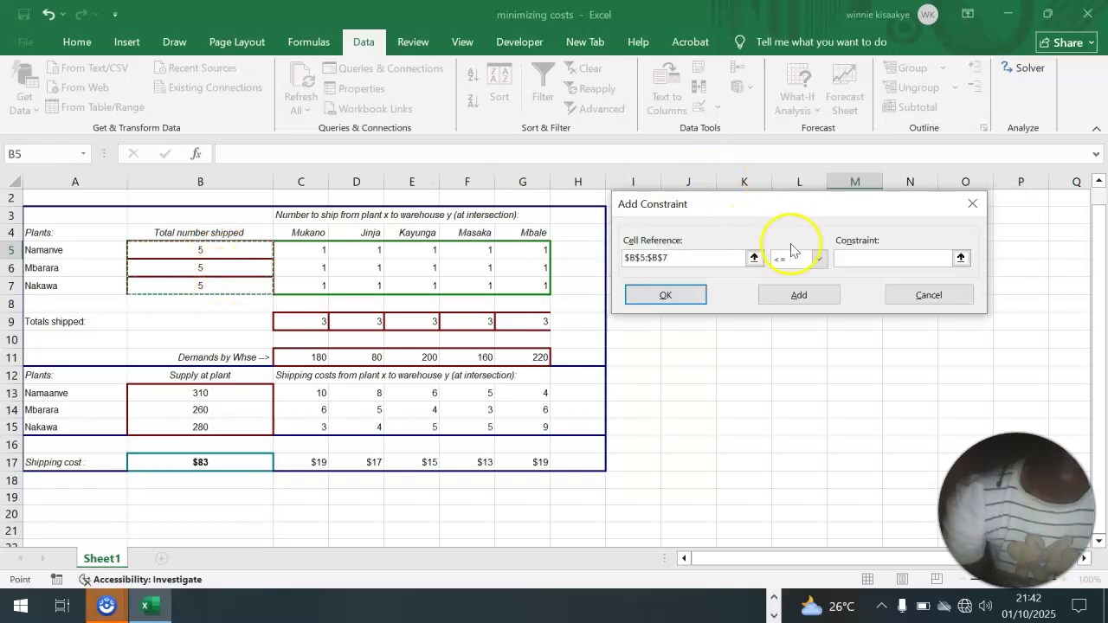
click(817, 259)
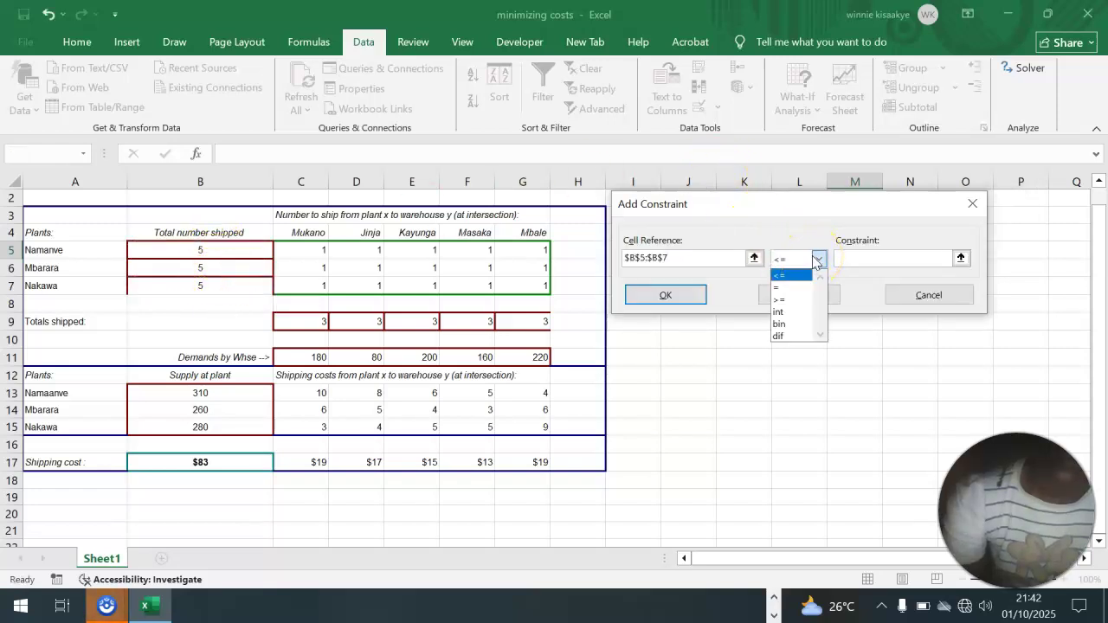
click(792, 279)
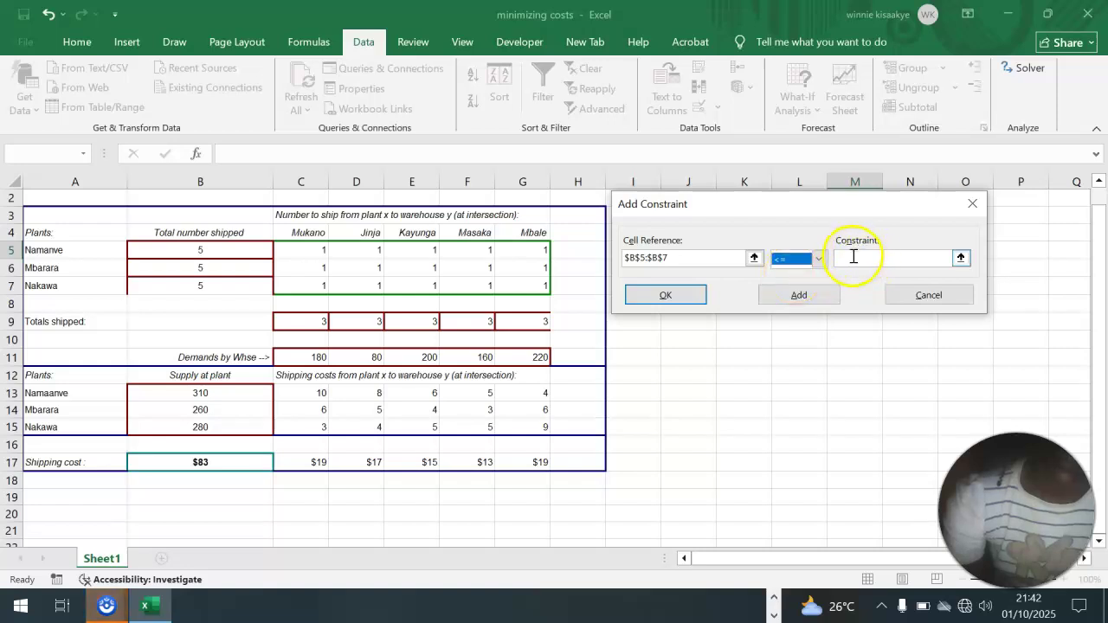
click(854, 257)
drag(200, 388, 200, 422)
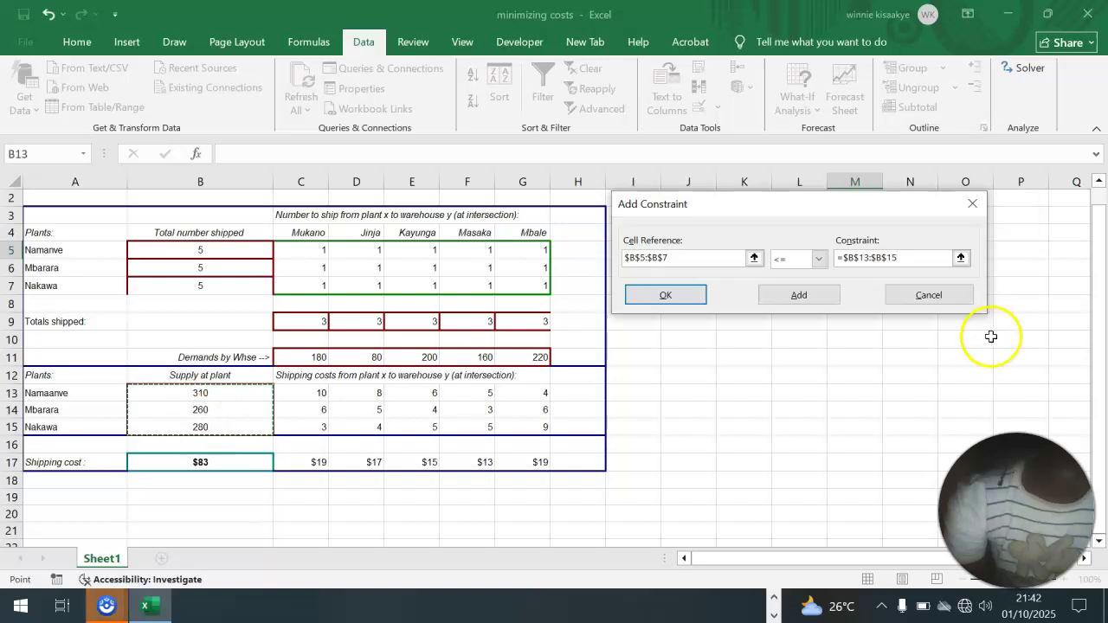
click(801, 297)
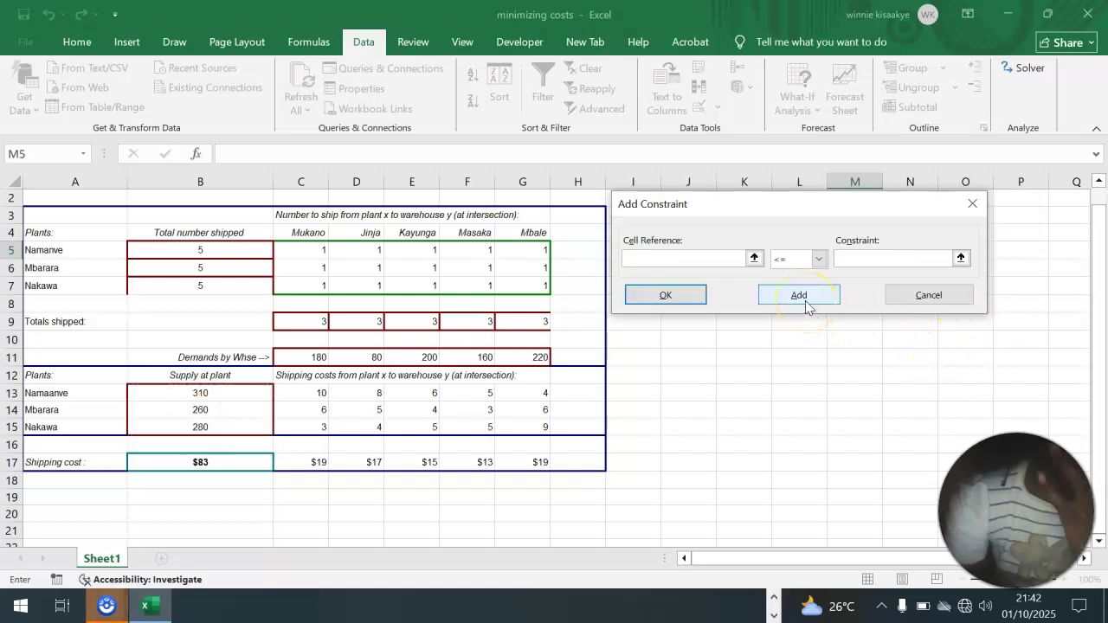
- Switch to the Word document, read the remaining constraints on warehouse demand and shipment quantities, and return to Excel
click(776, 601)
mouse_move(507, 603)
click(497, 526)
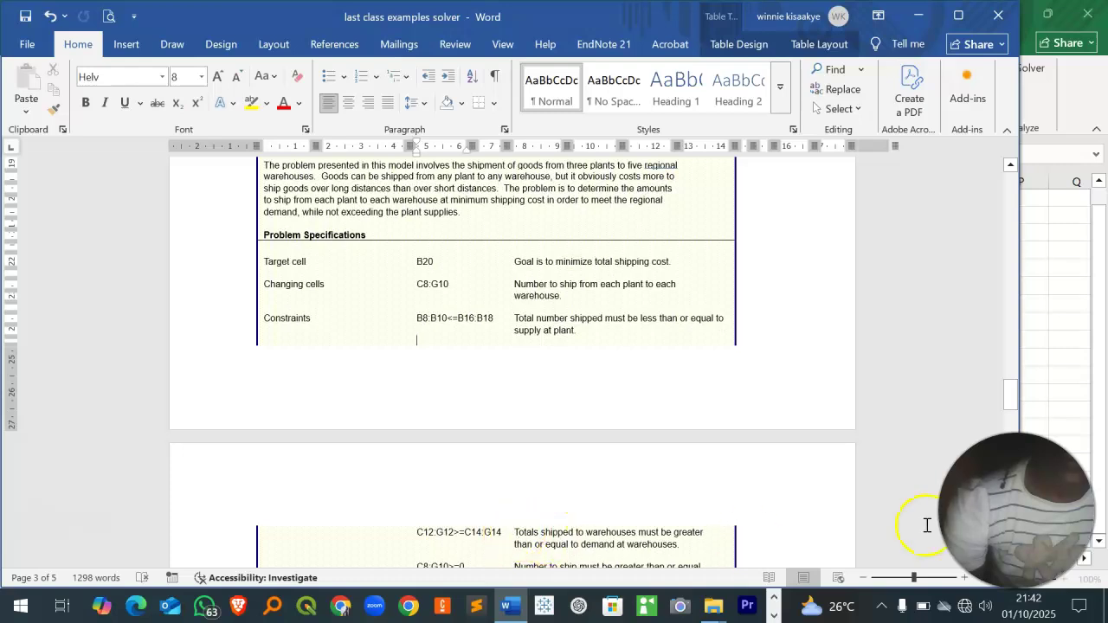
drag(1011, 403, 1012, 418)
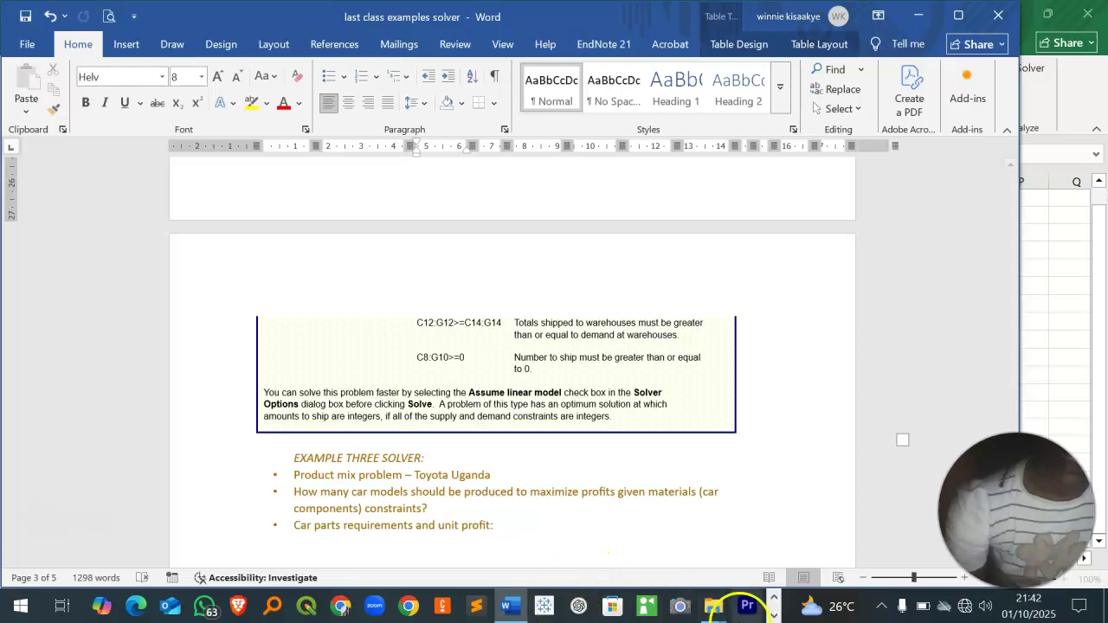
click(775, 616)
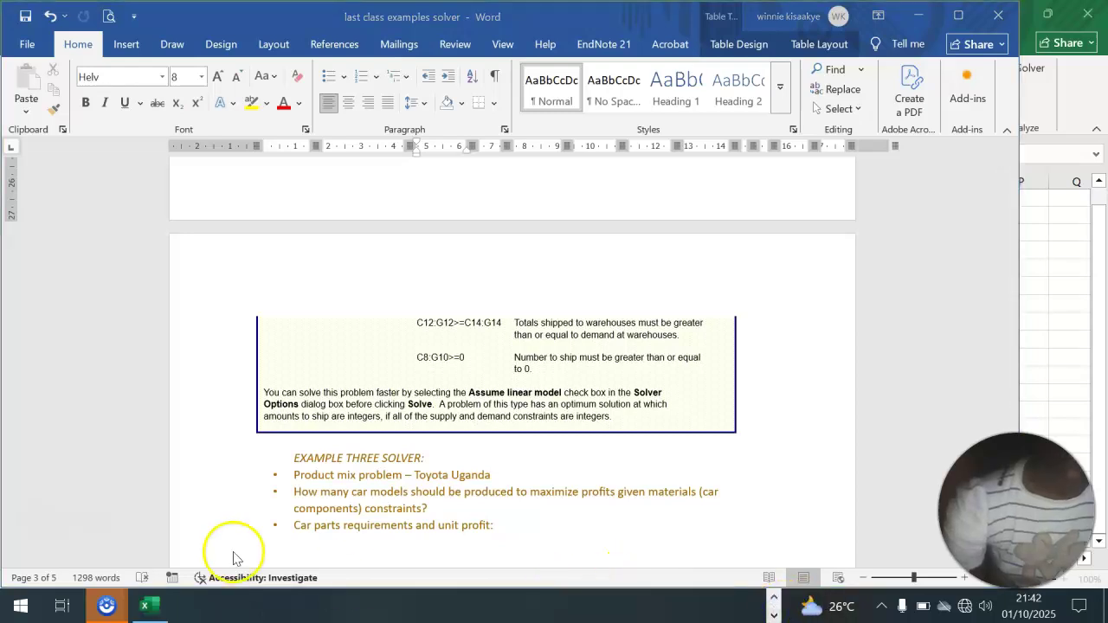
mouse_move(166, 613)
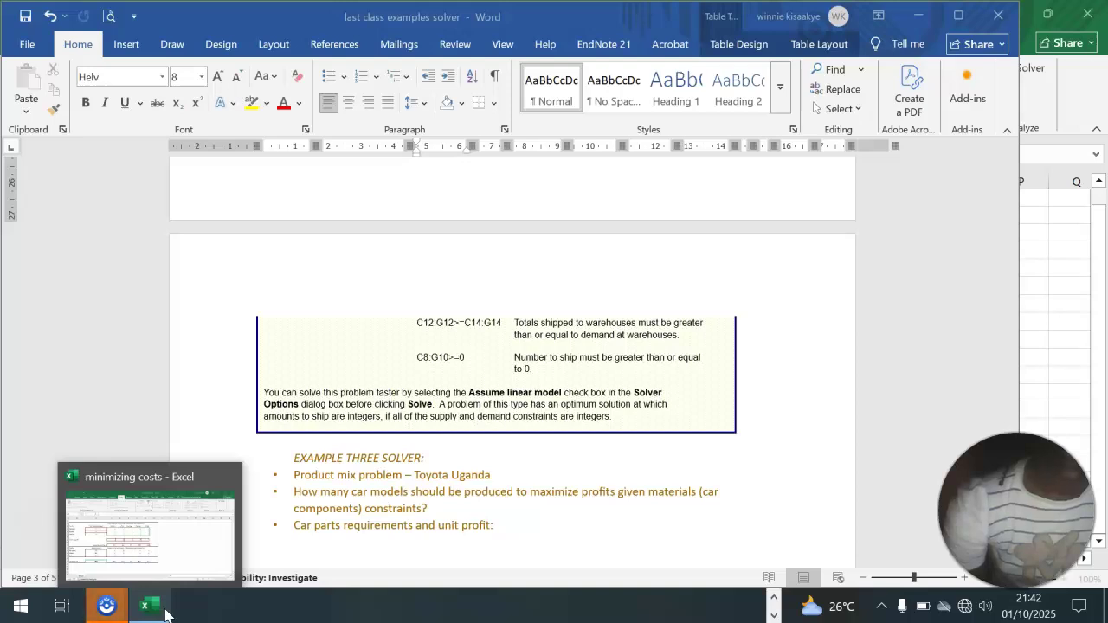
click(157, 552)
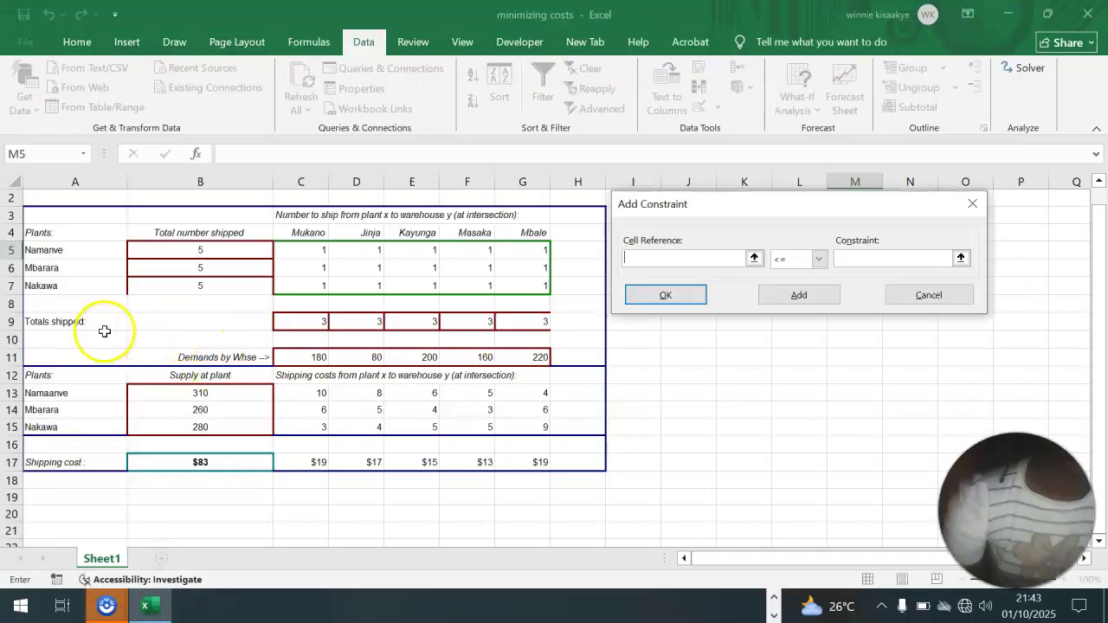
- Set the new constraint's cell reference to the totals shipped C9:G9 and choose the >= operator
drag(297, 319, 514, 321)
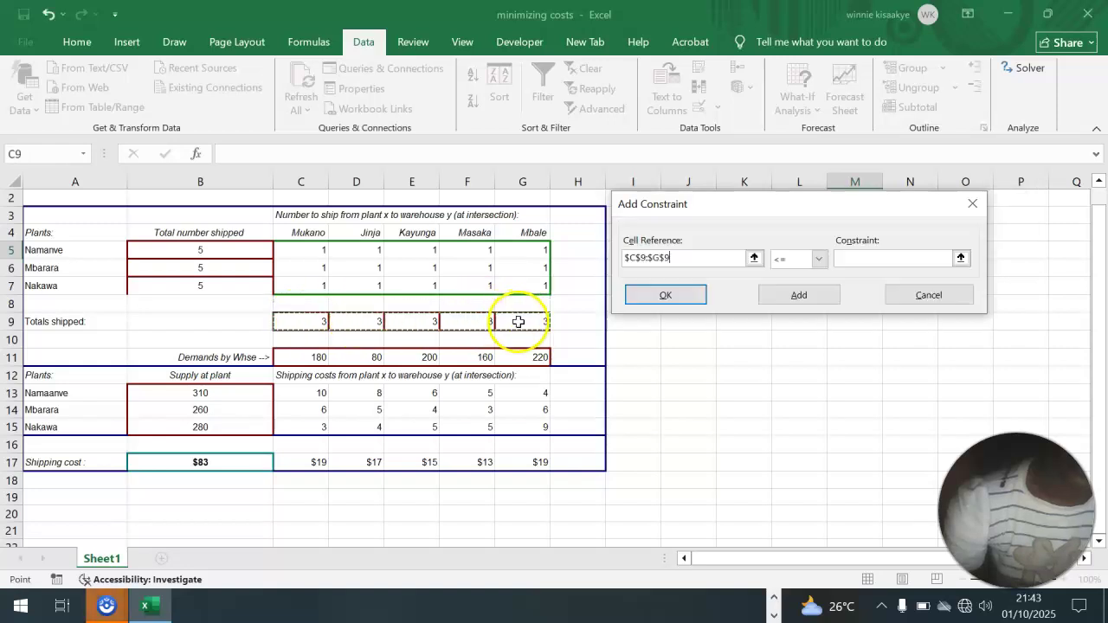
click(819, 258)
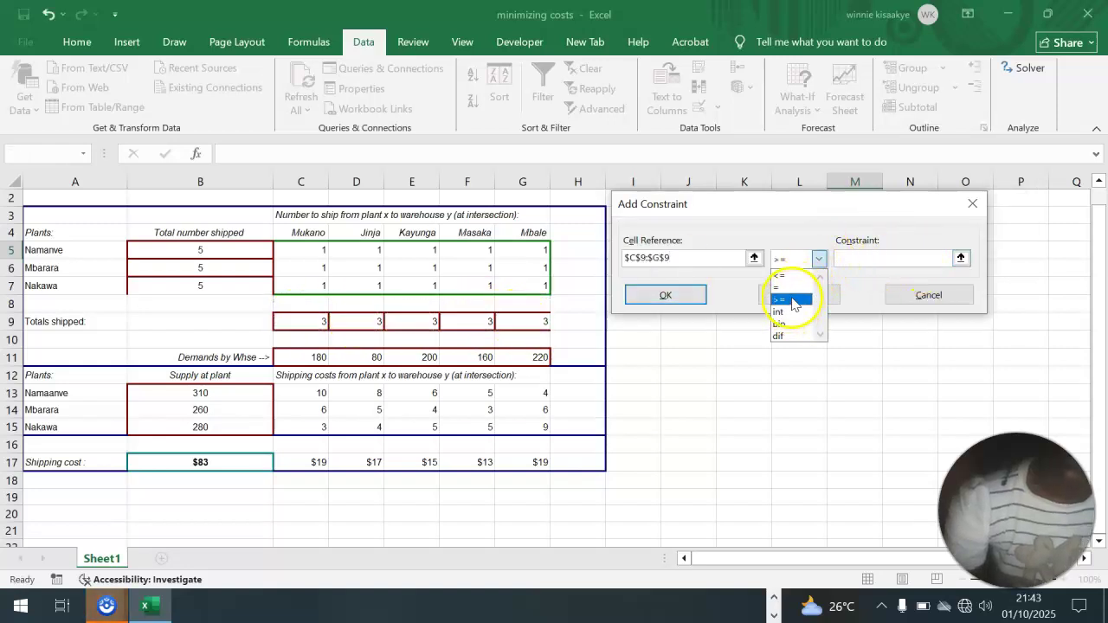